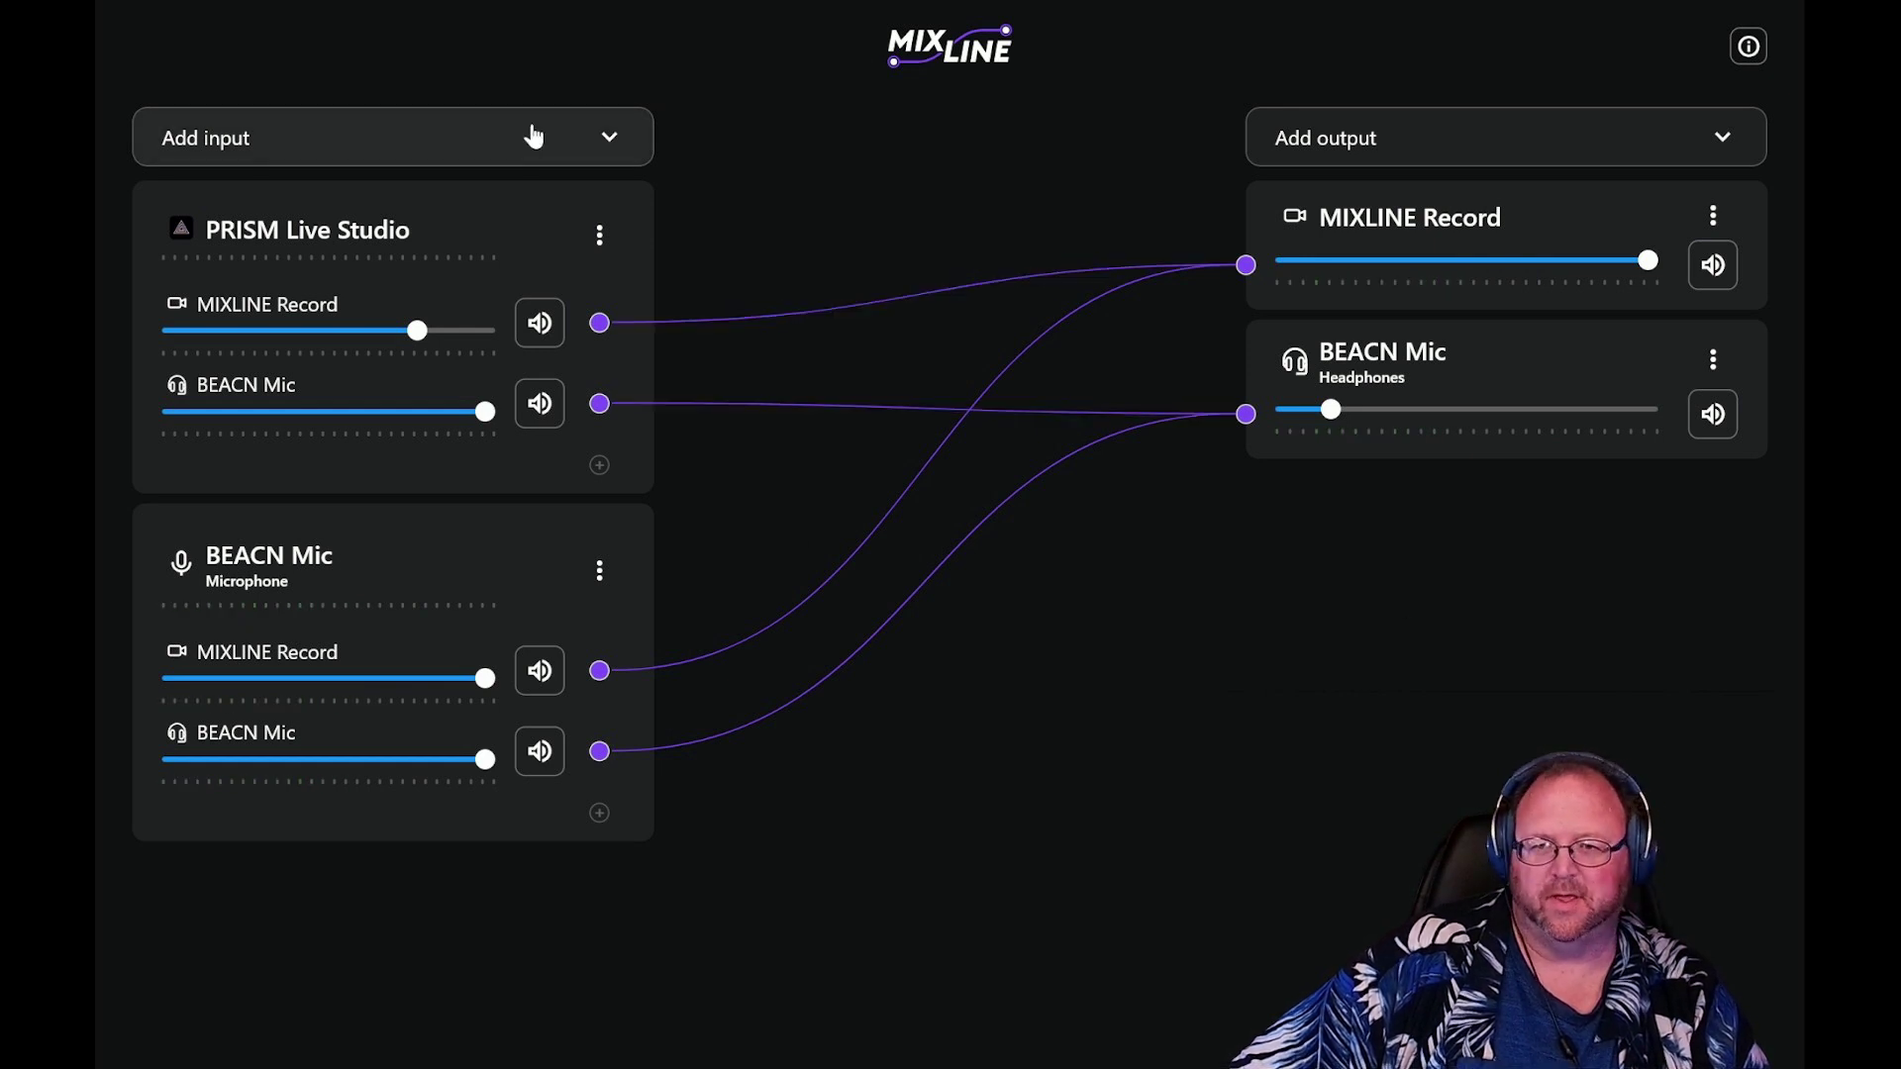
Add the Warframe input and route it to MIXLINE Record and BEACN Mic headphones
left_click(609, 139)
scroll(441, 662, "down", 2)
scroll(359, 914, "down", 2)
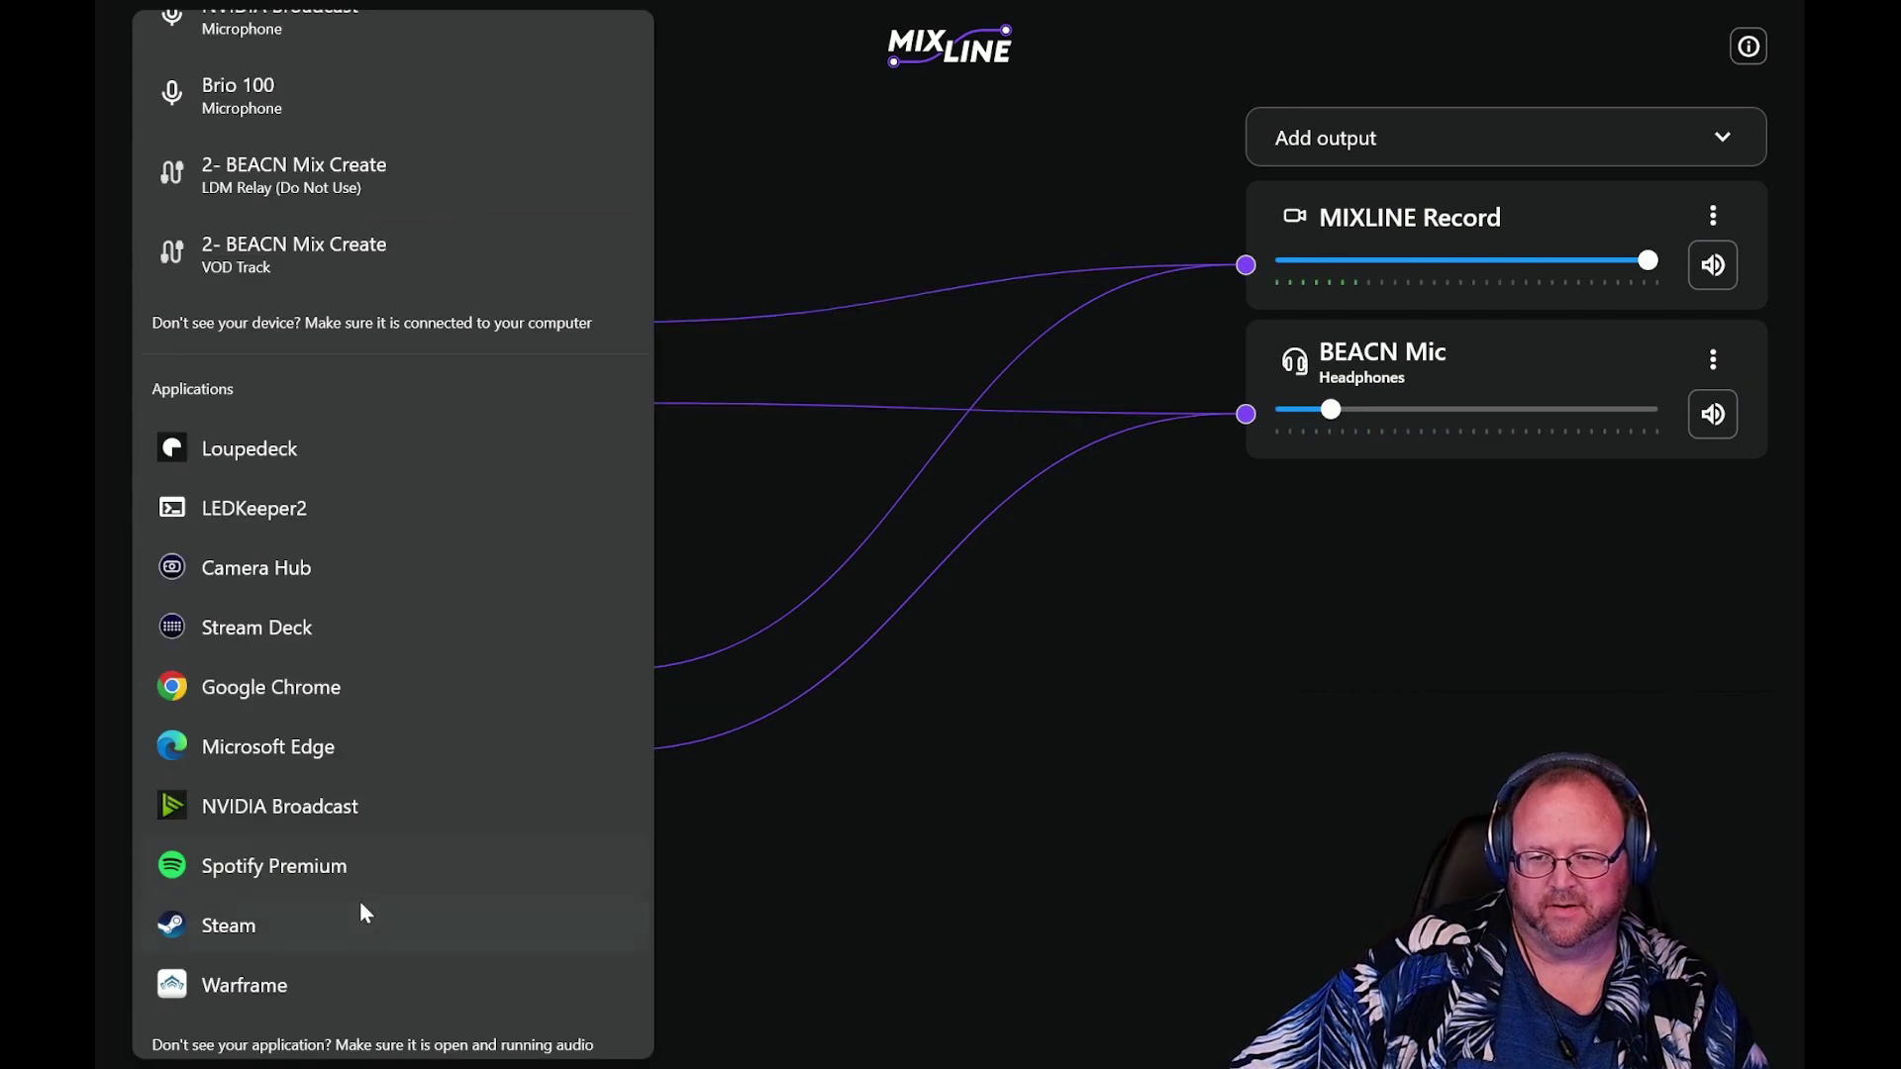
left_click(296, 988)
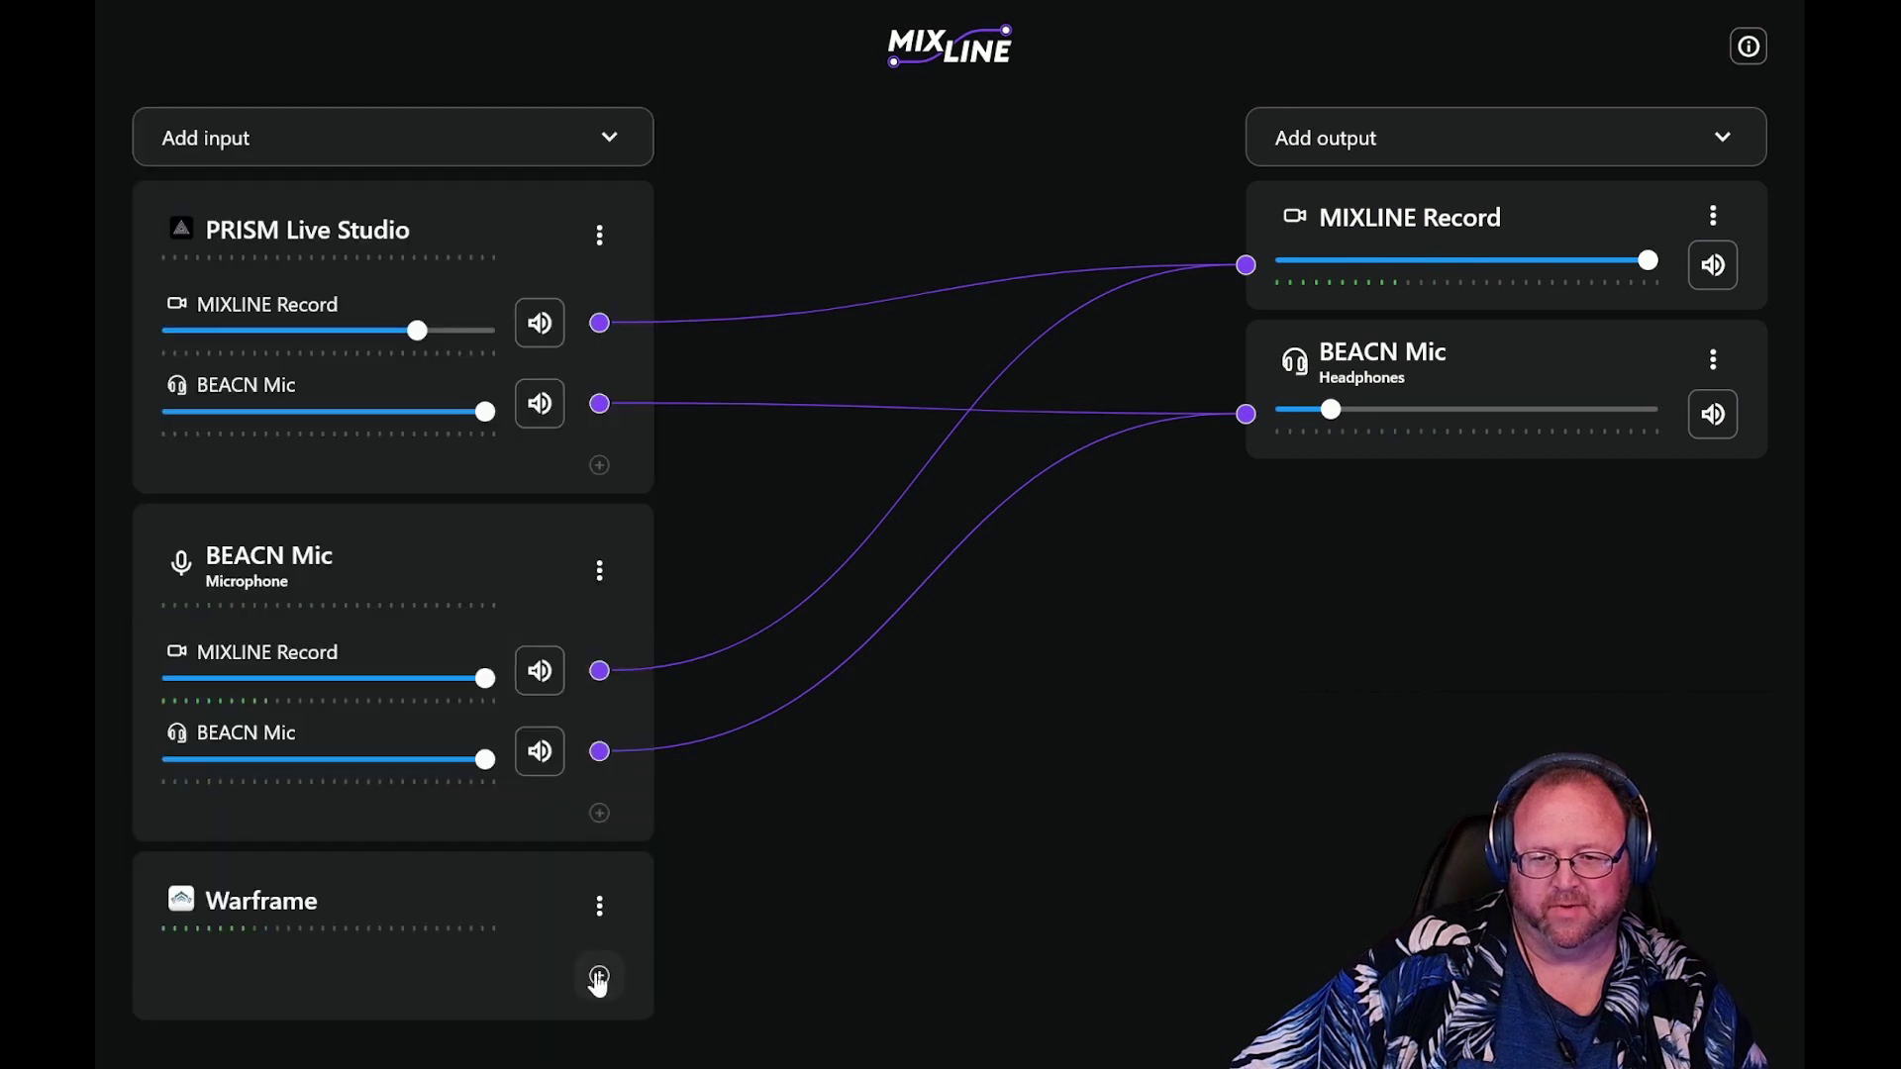
left_click(599, 977)
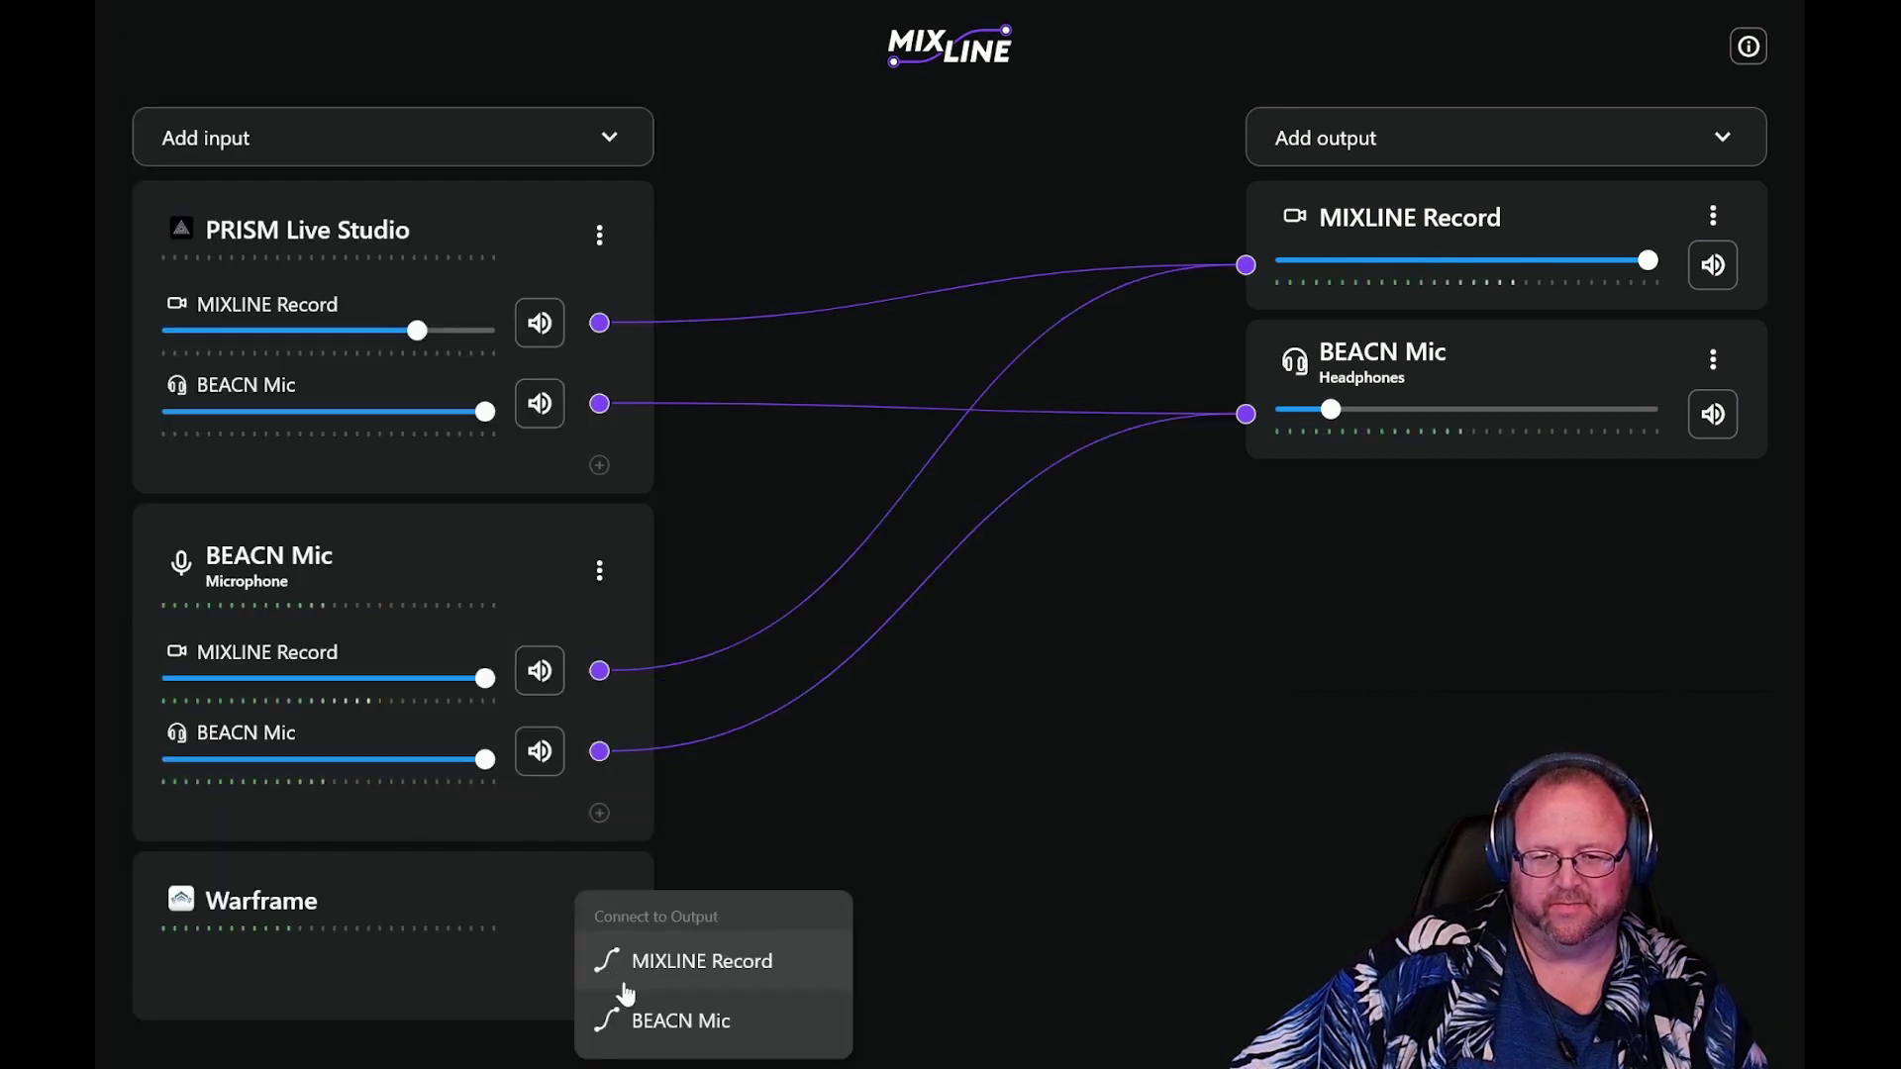
left_click(615, 967)
scroll(487, 911, "down", 1)
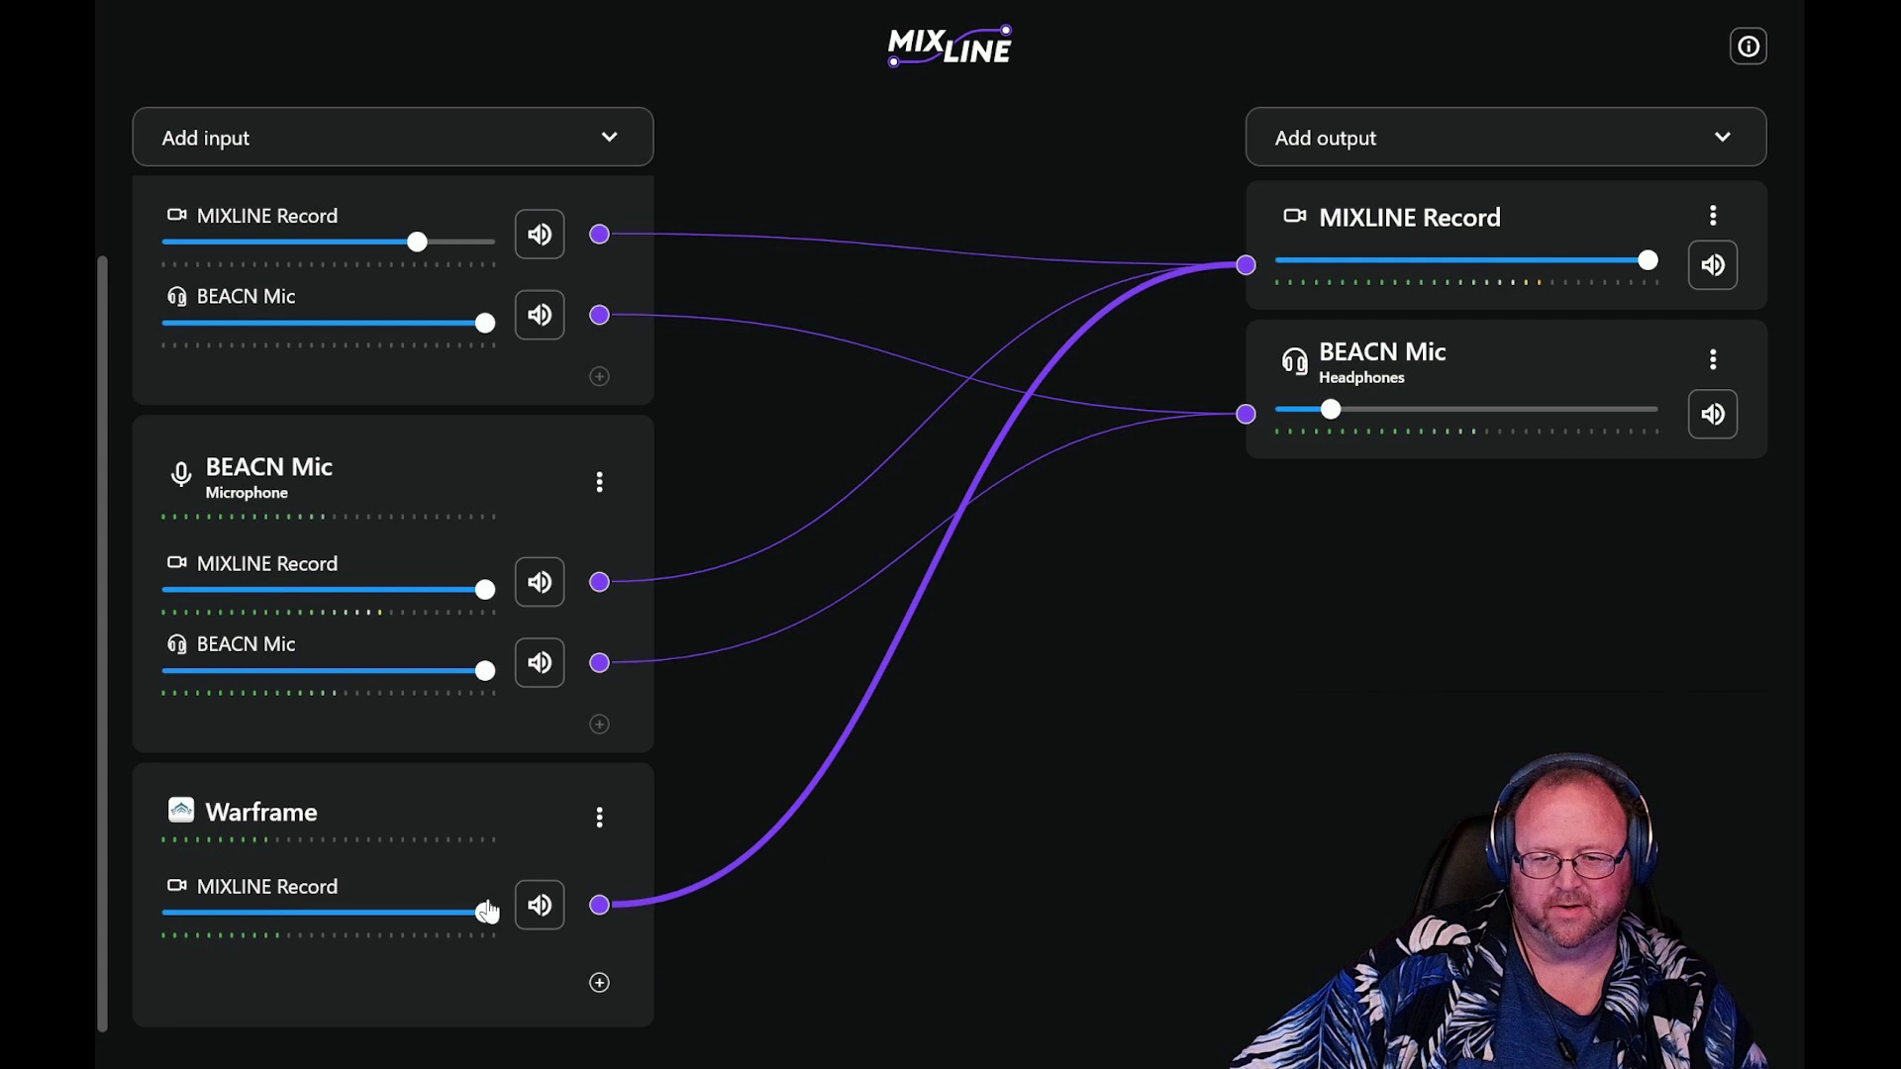
left_click(598, 982)
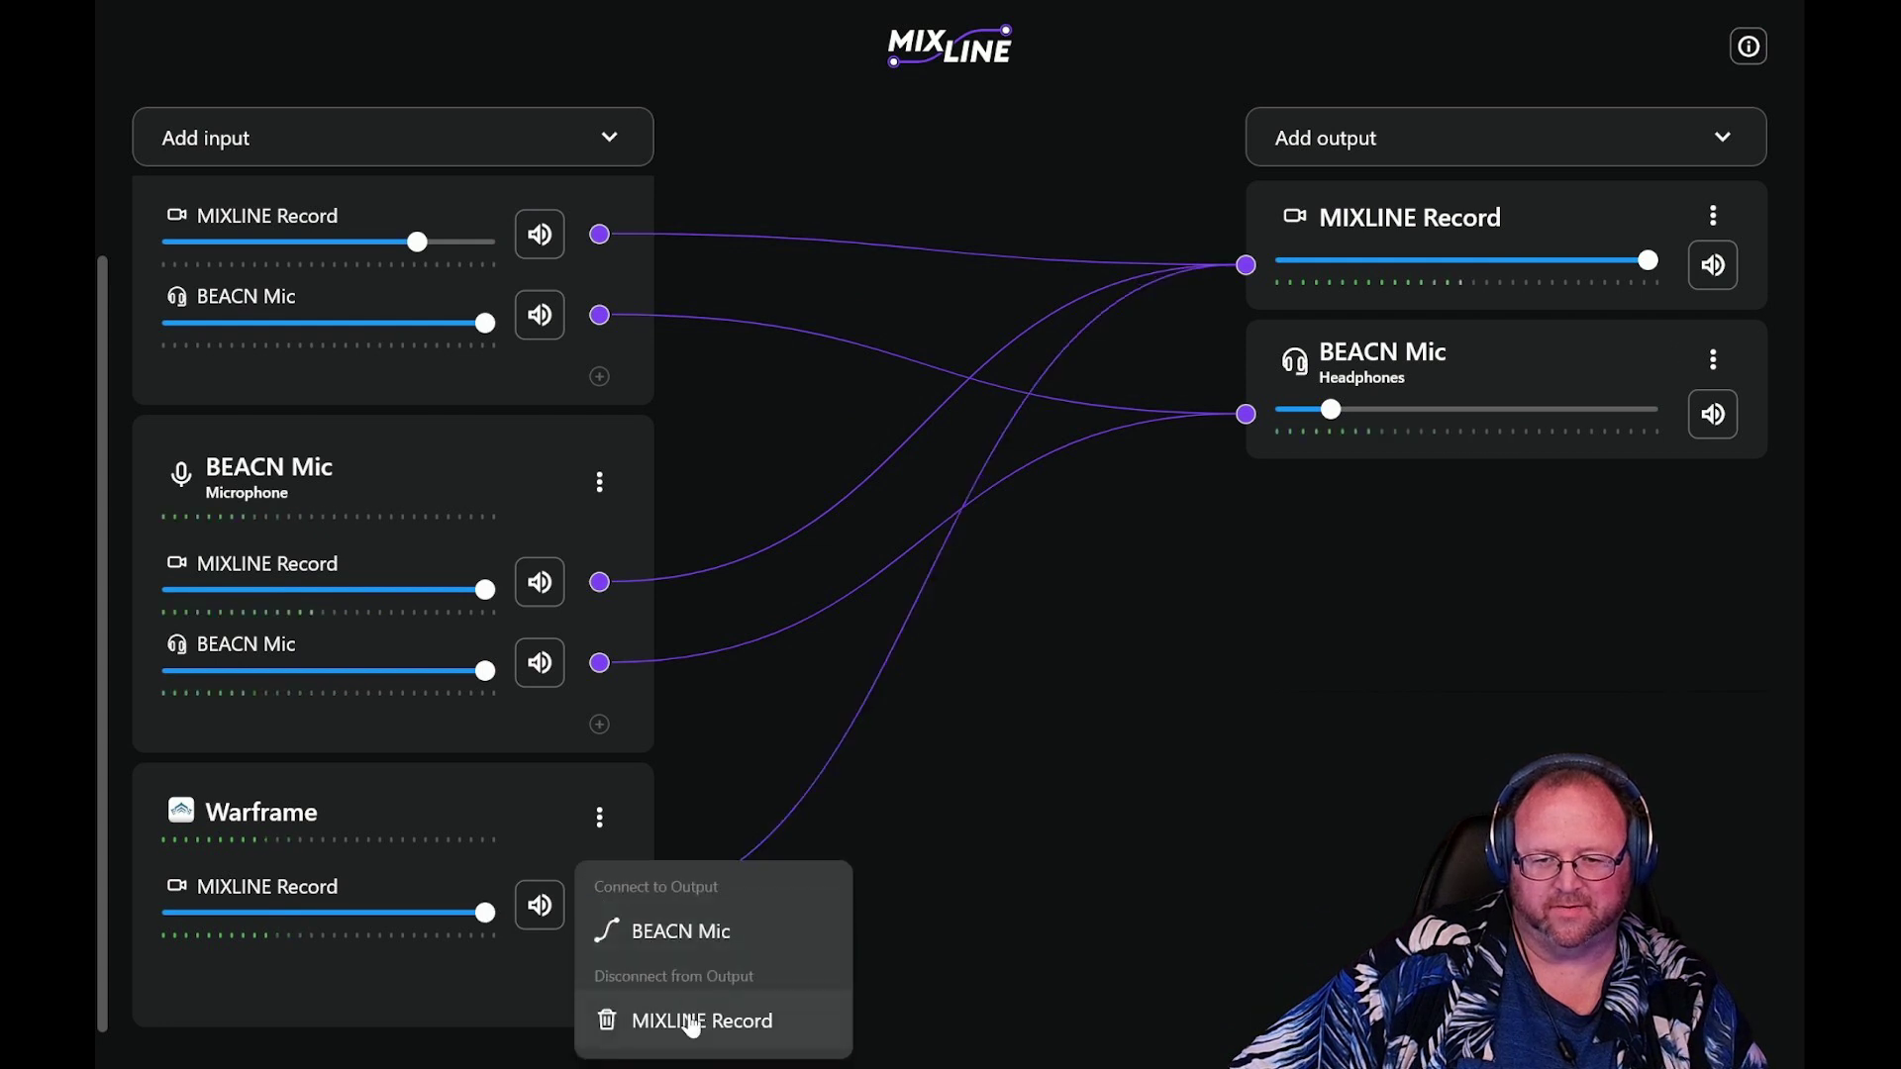
left_click(683, 935)
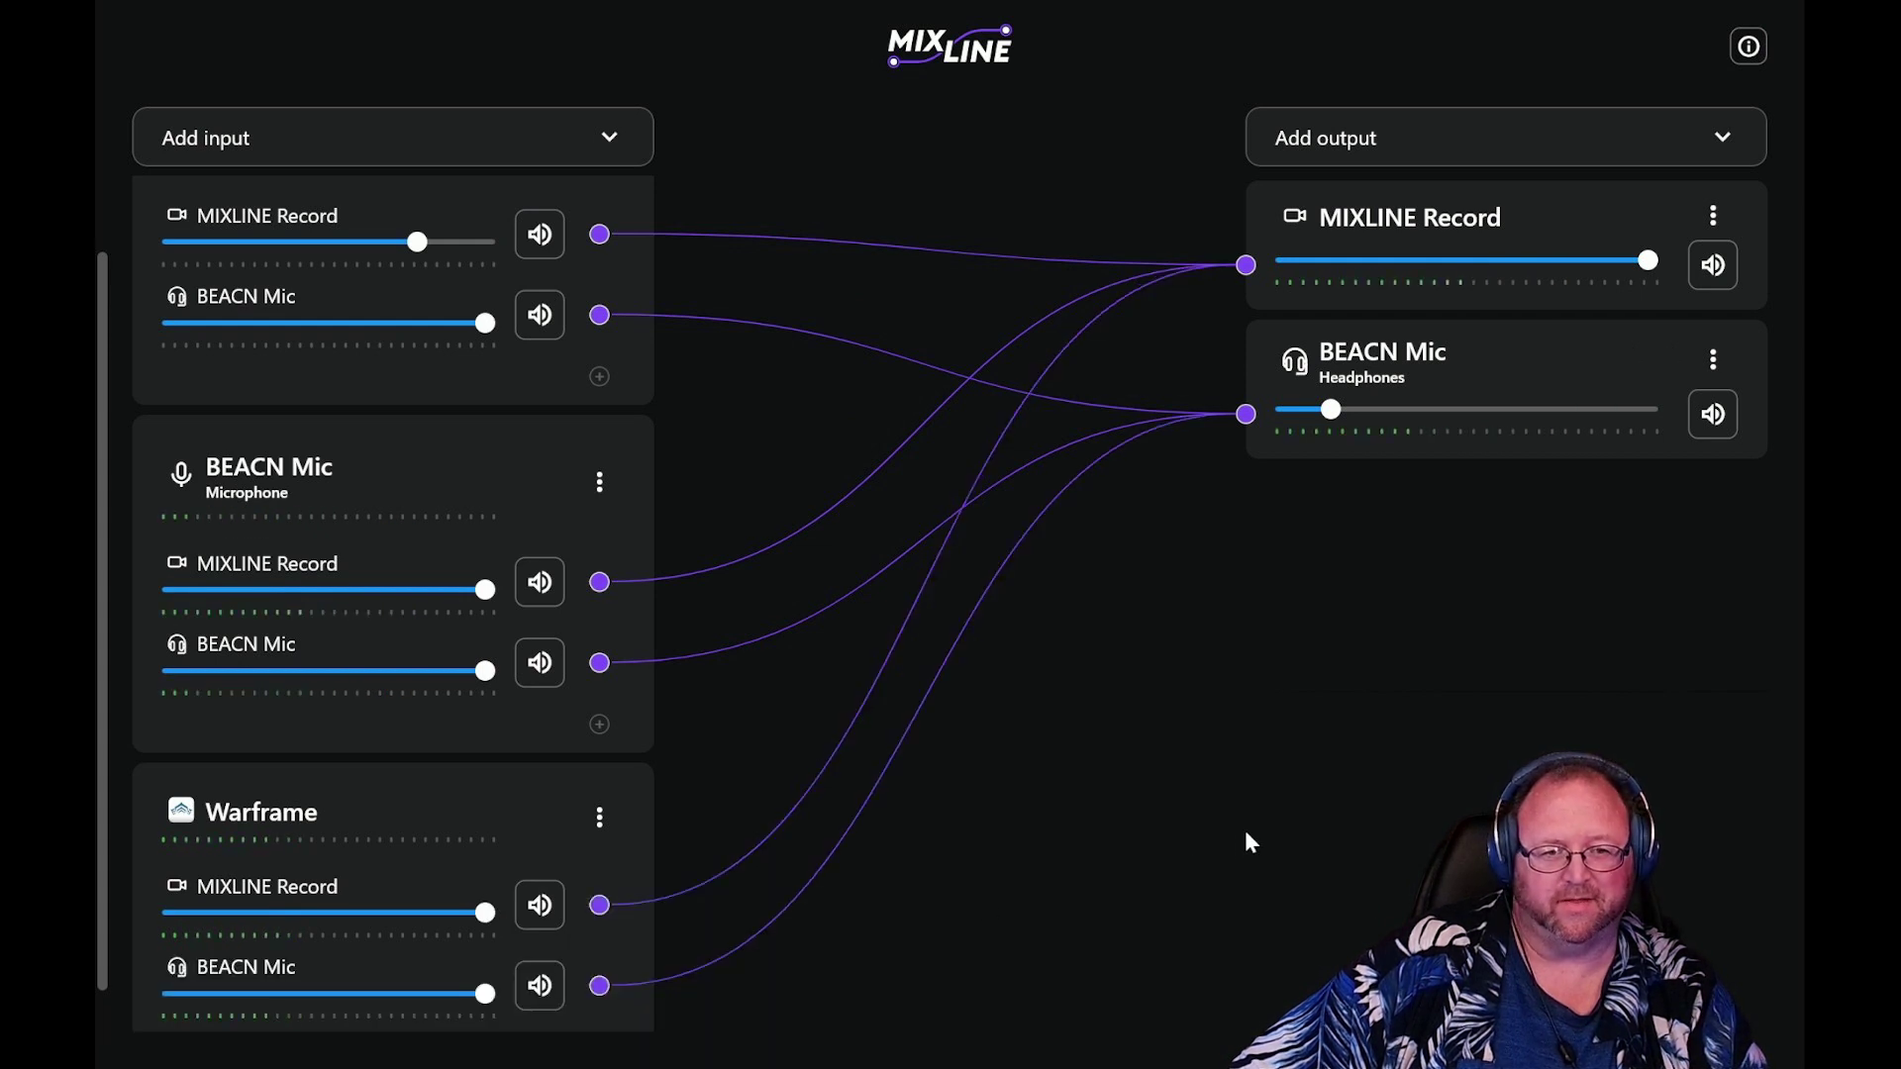
Add a MIXLINE Stream output and route Warframe to it
left_click(1721, 139)
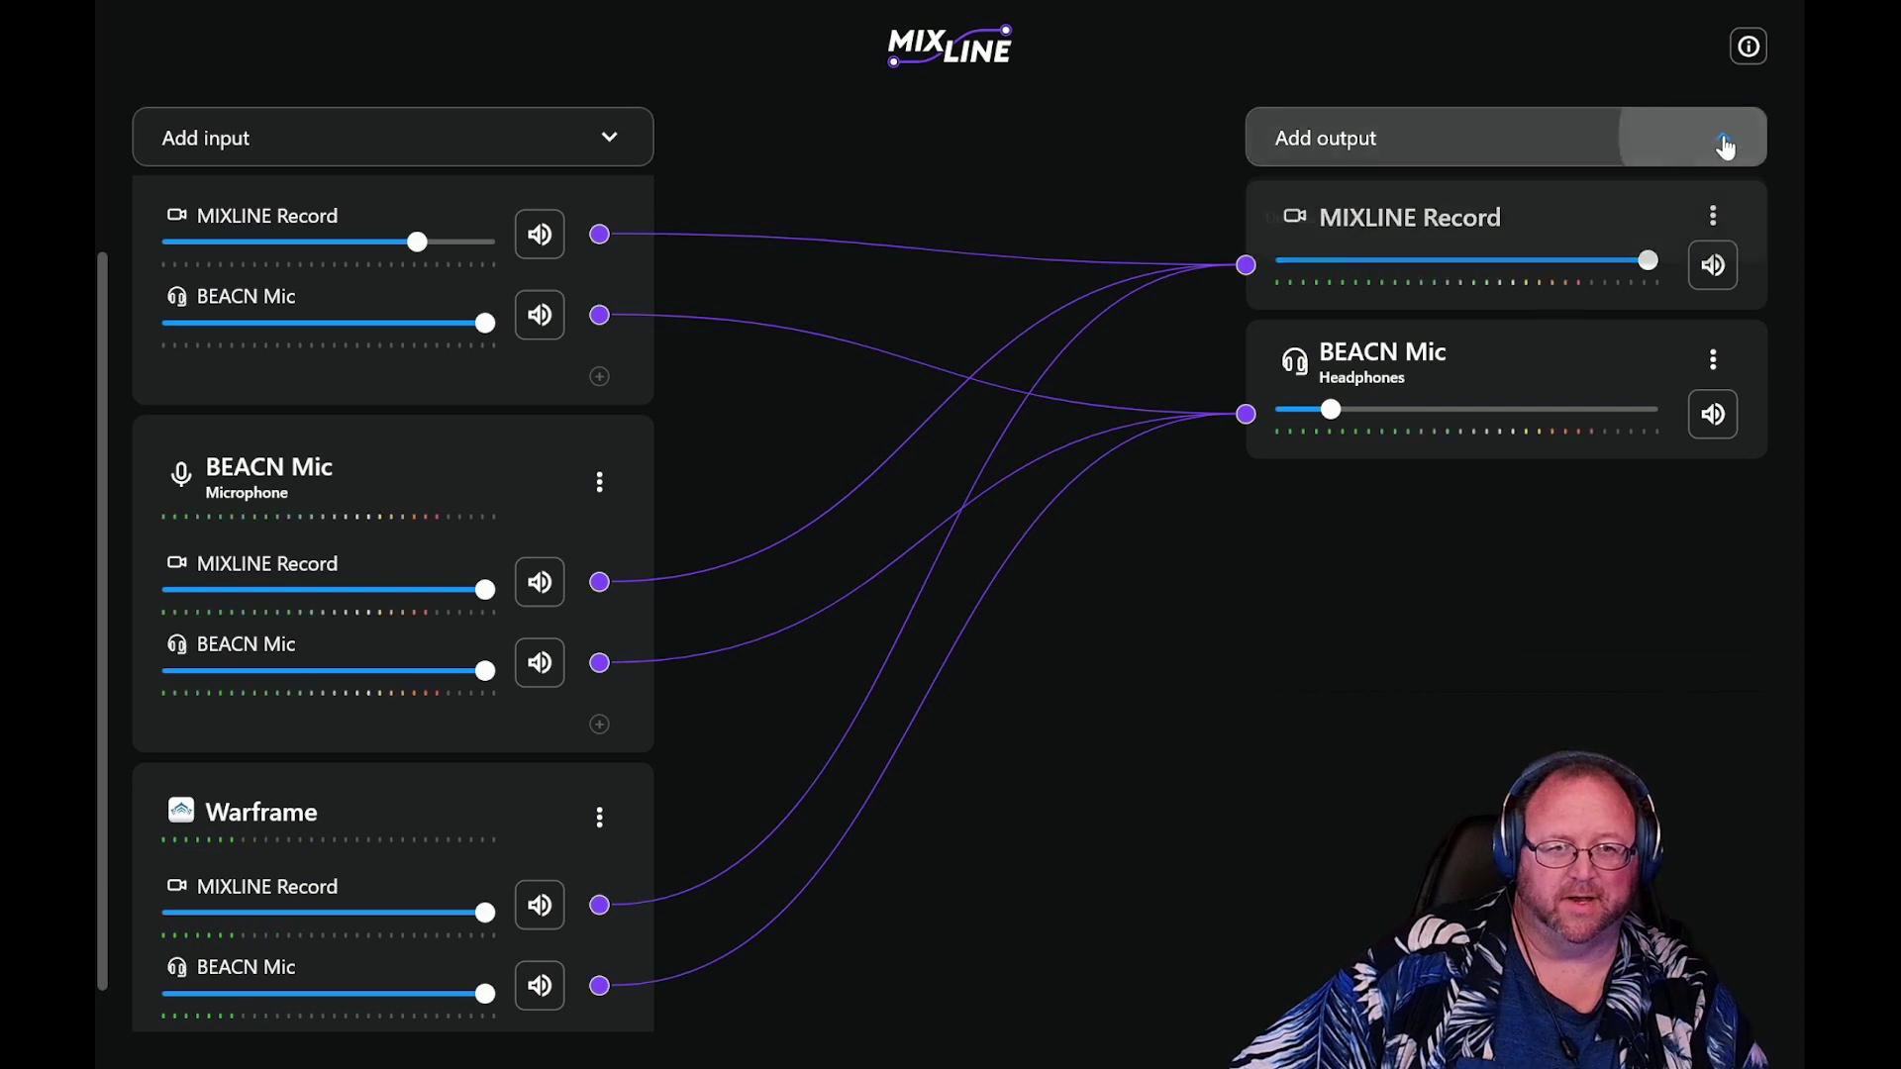
scroll(1670, 175, "down", 3)
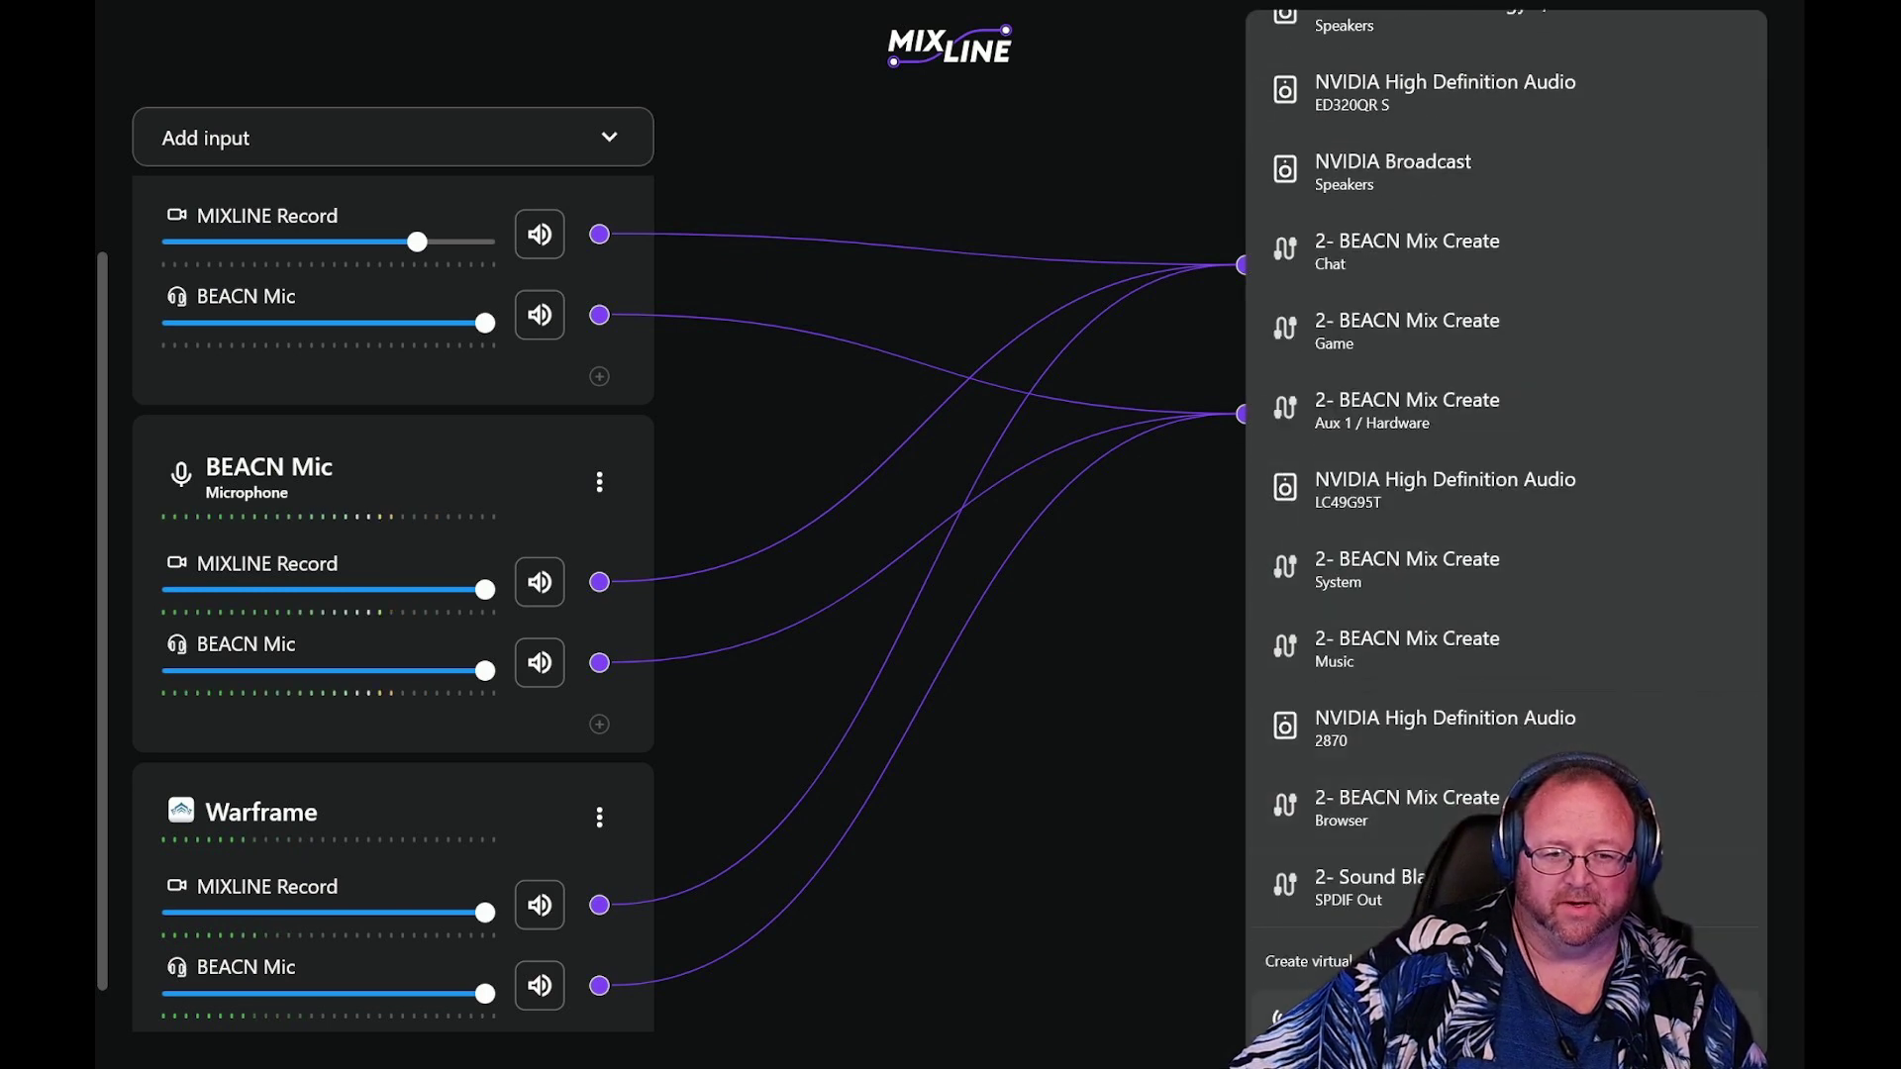
key("Escape")
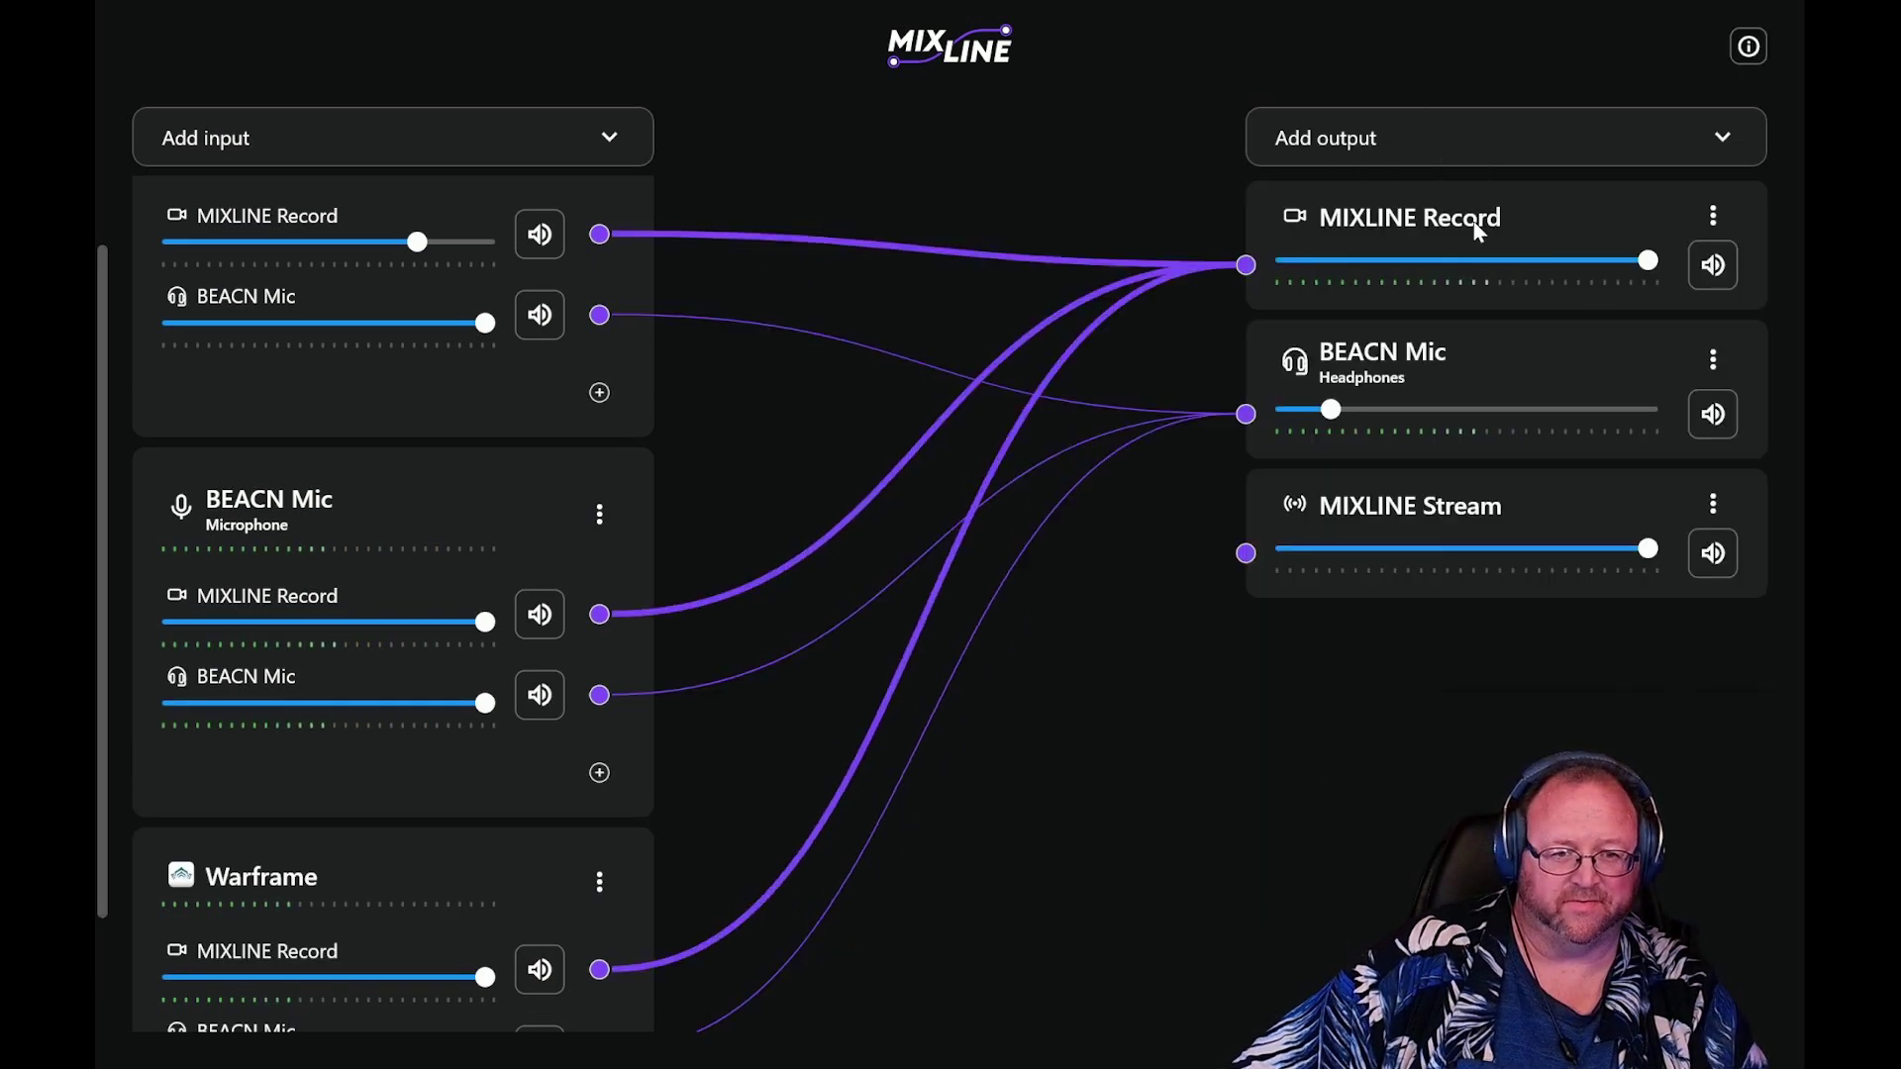
scroll(579, 921, "down", 1)
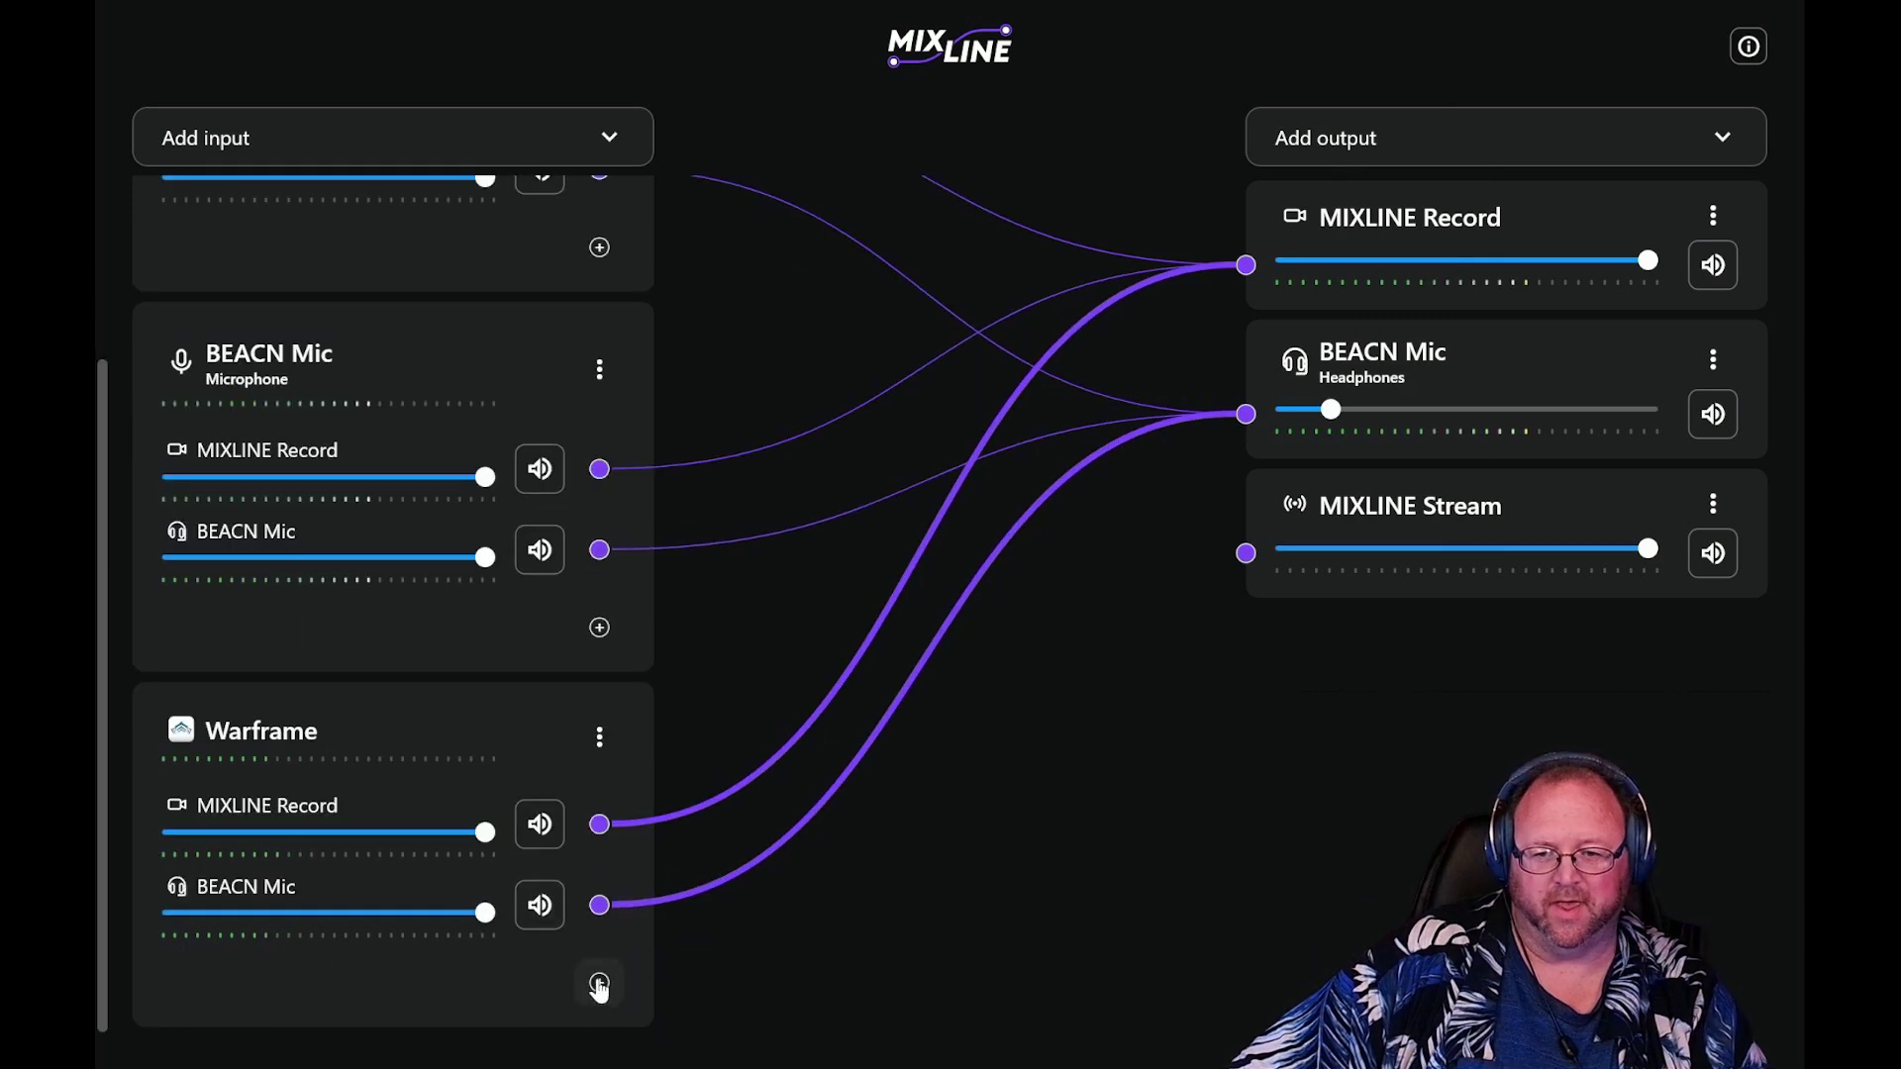
left_click(598, 987)
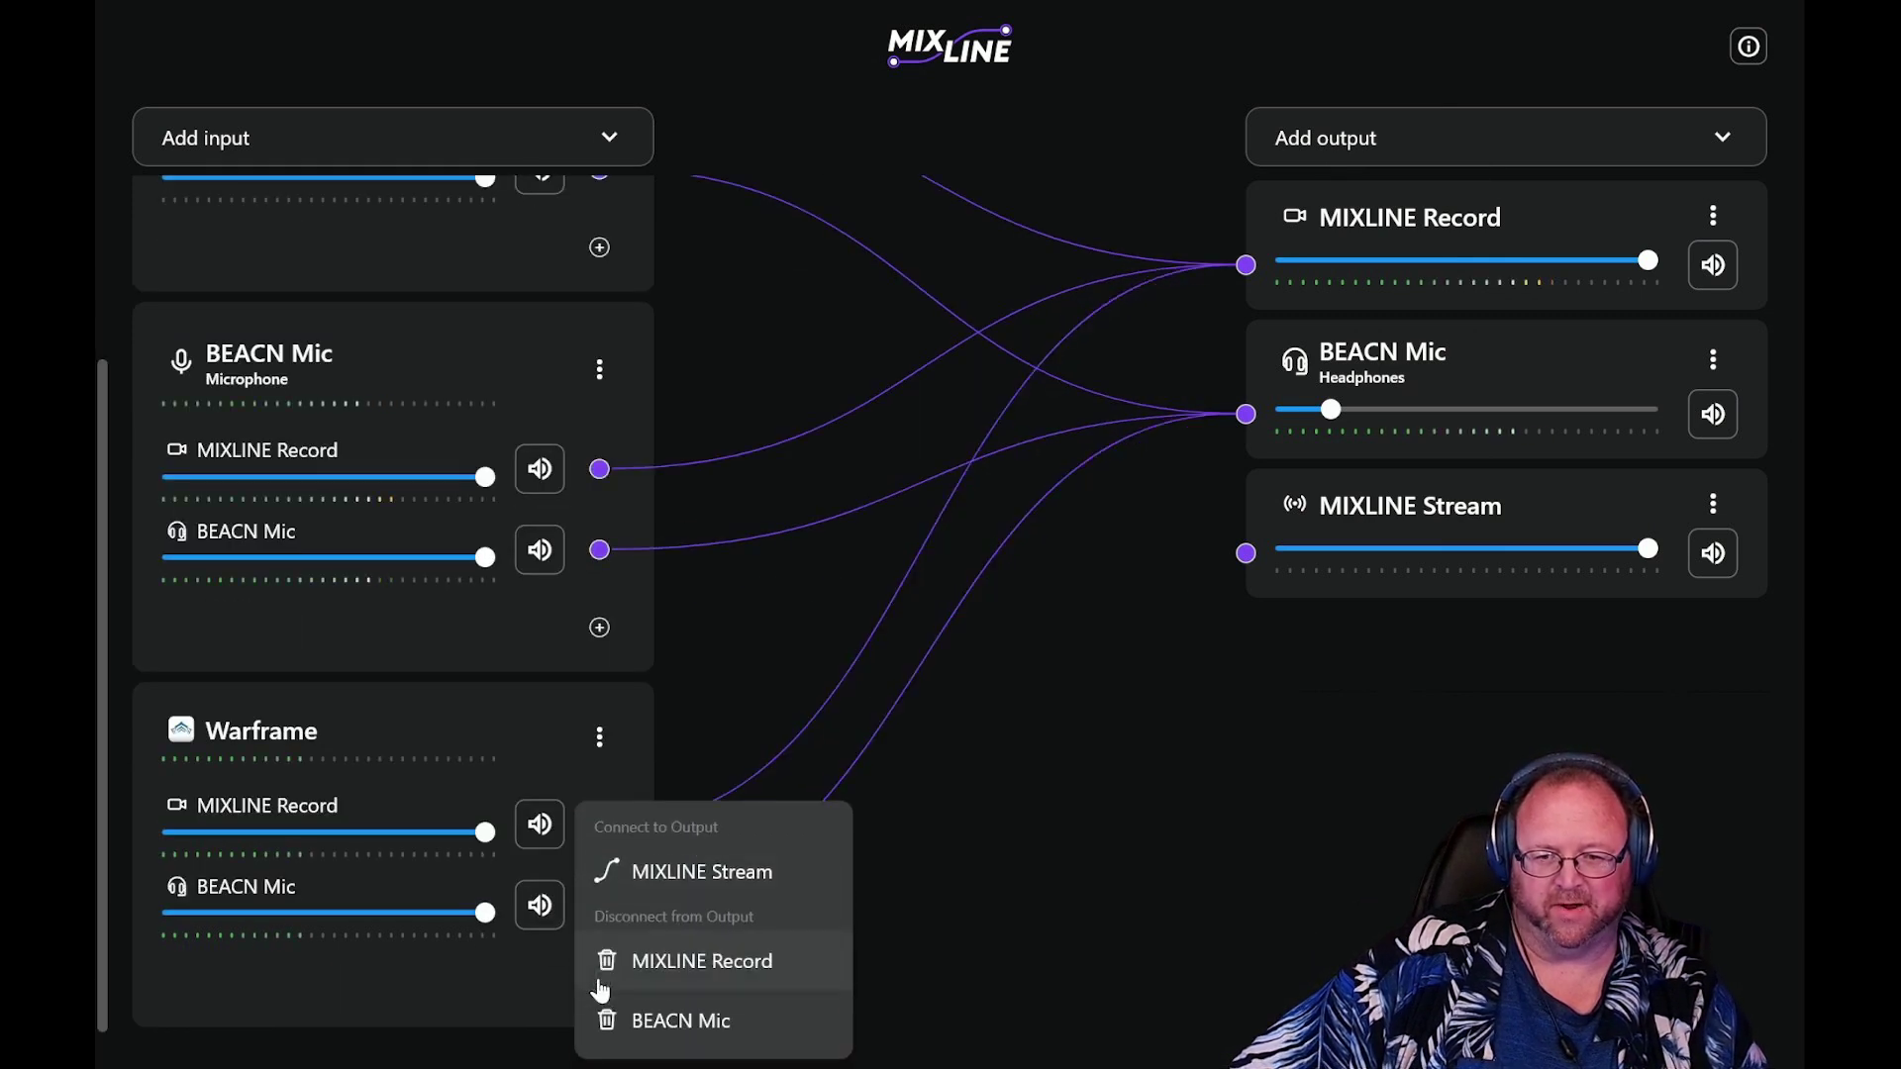
left_click(715, 889)
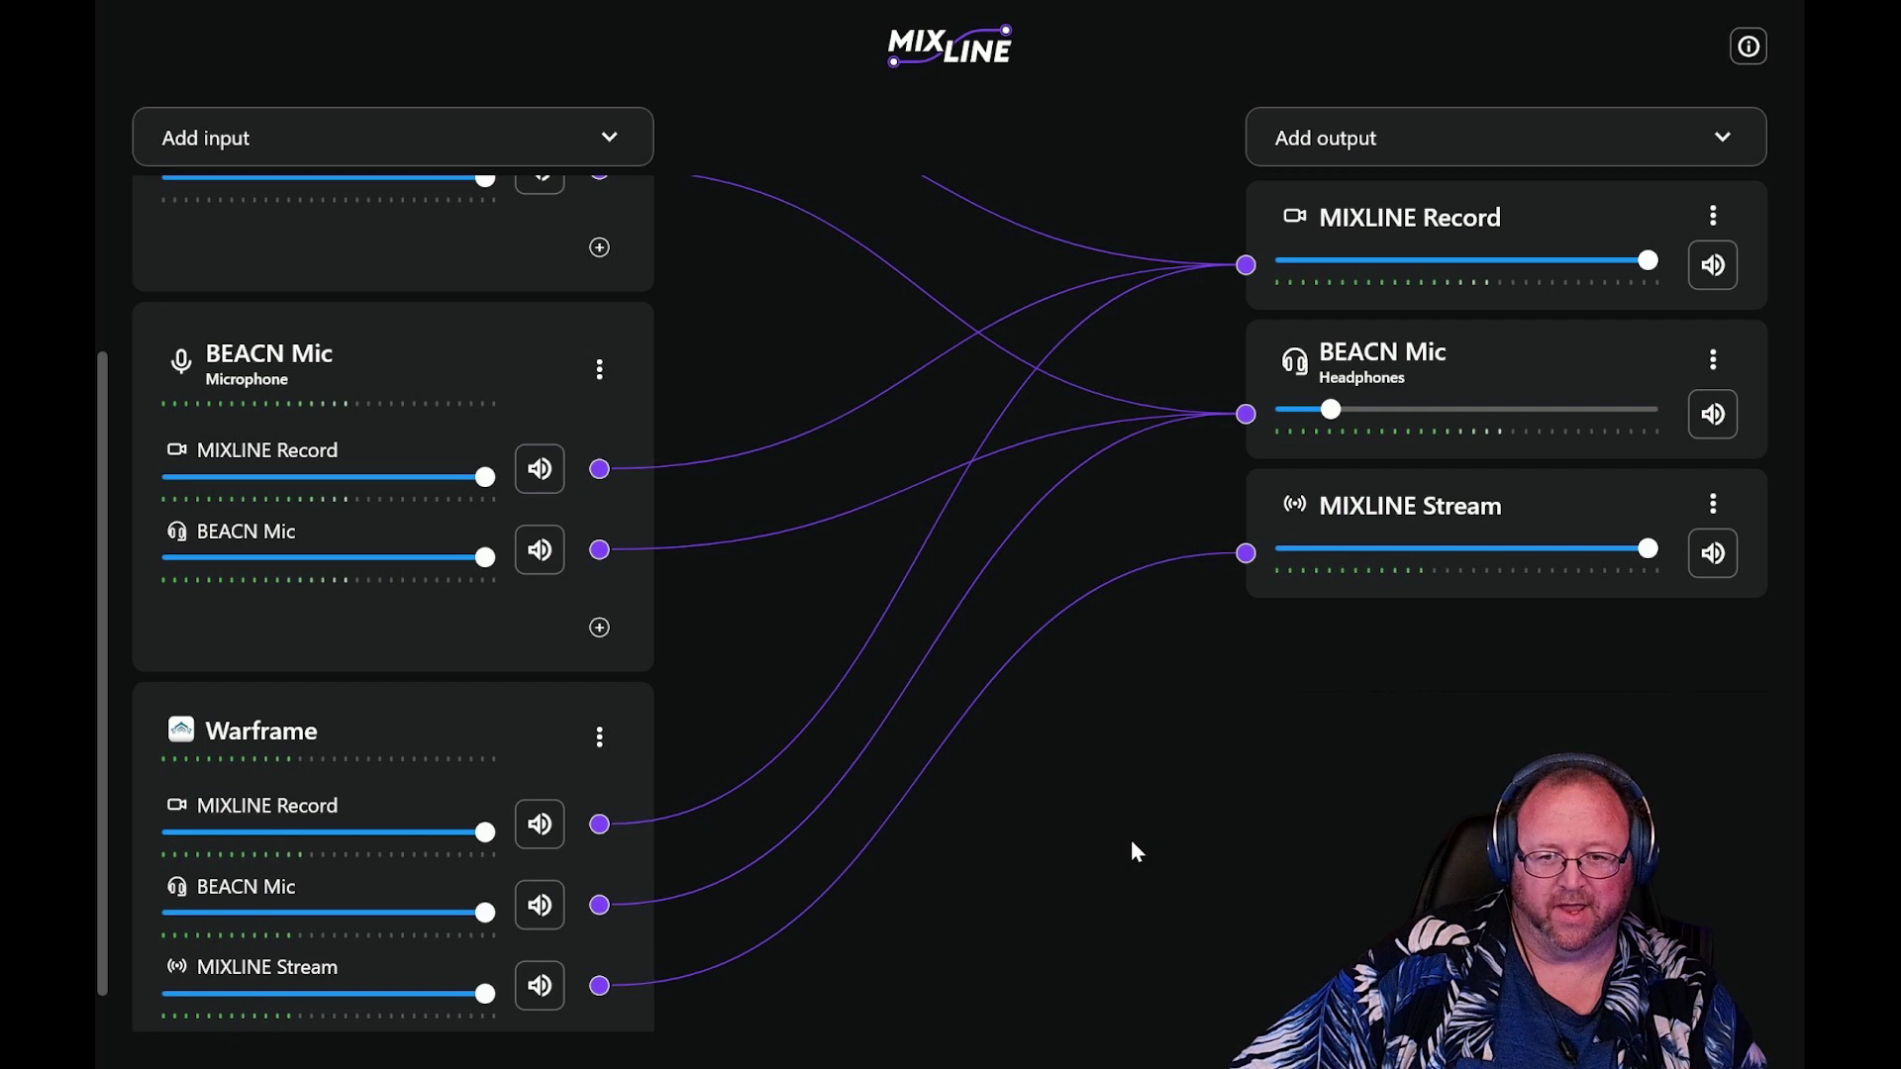
scroll(572, 639, "up", 1)
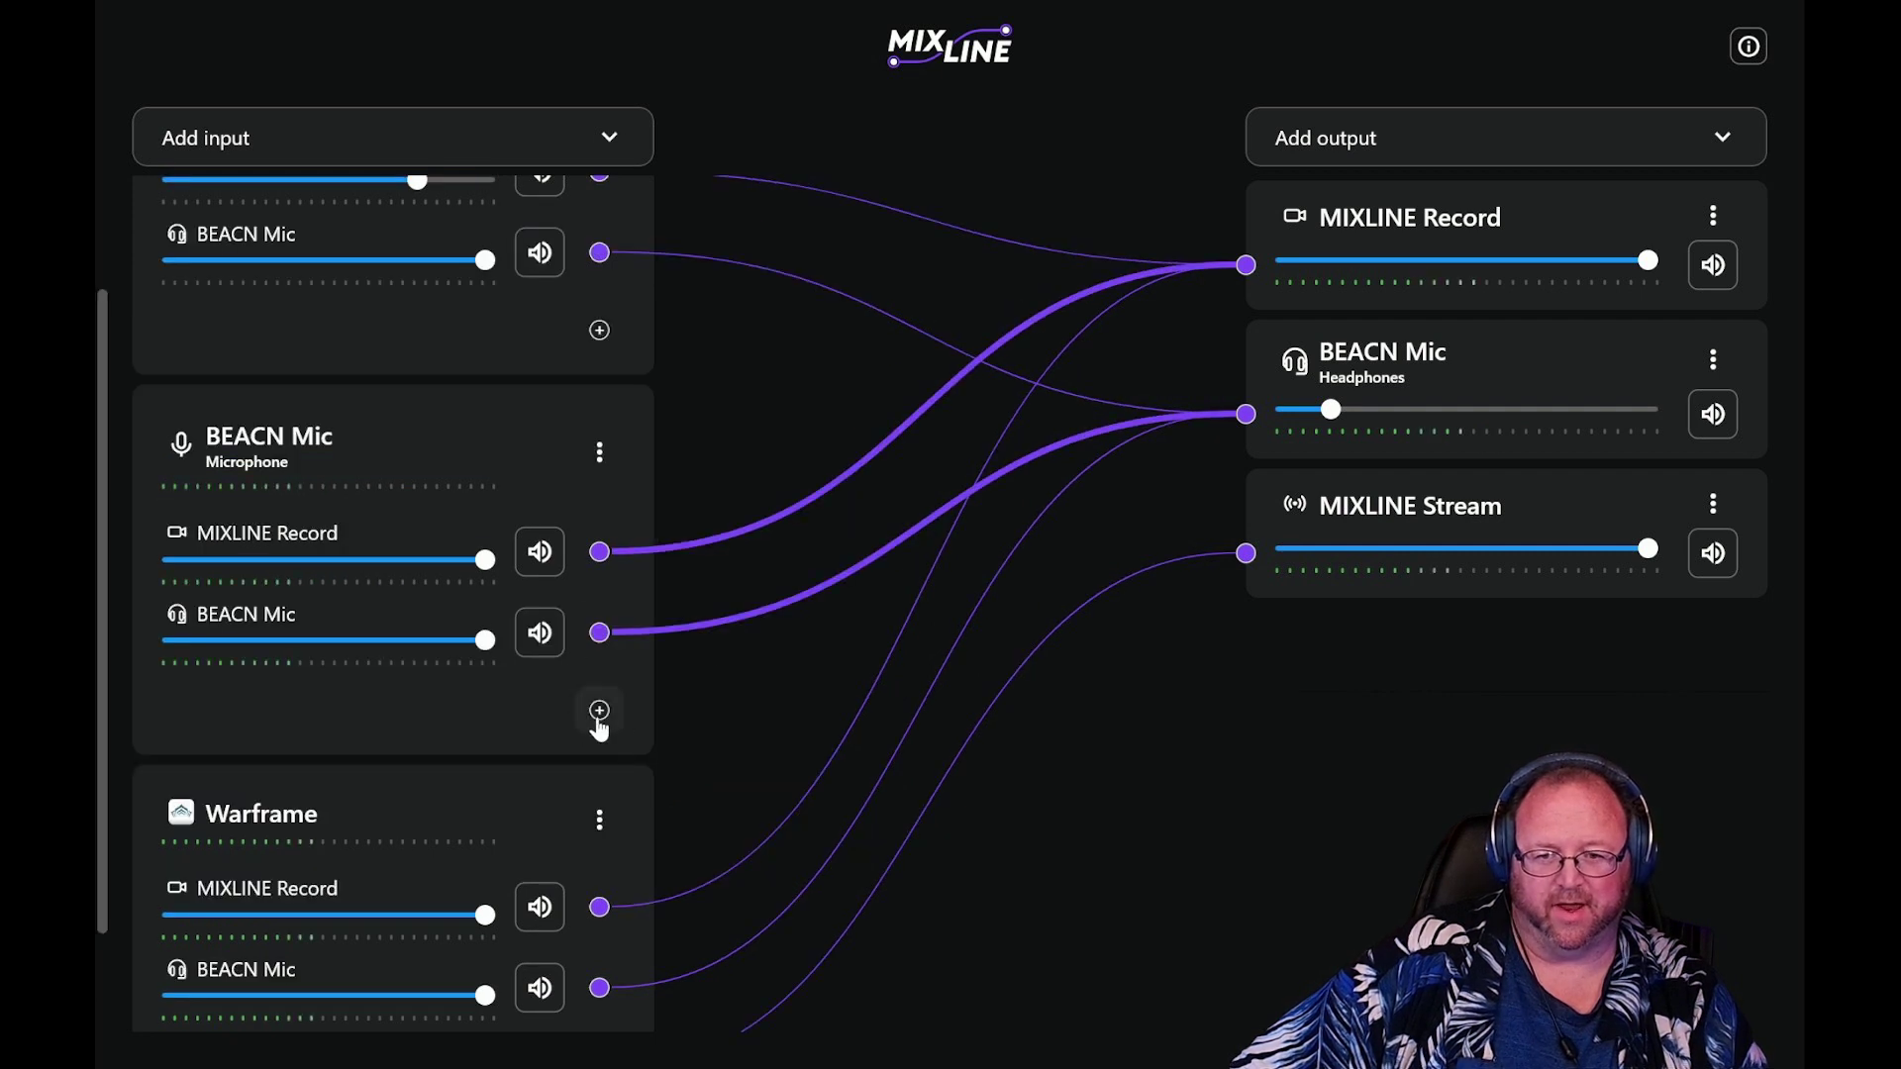
Route the BEACN Mic input and PRISM Live Studio to MIXLINE Stream
left_click(598, 713)
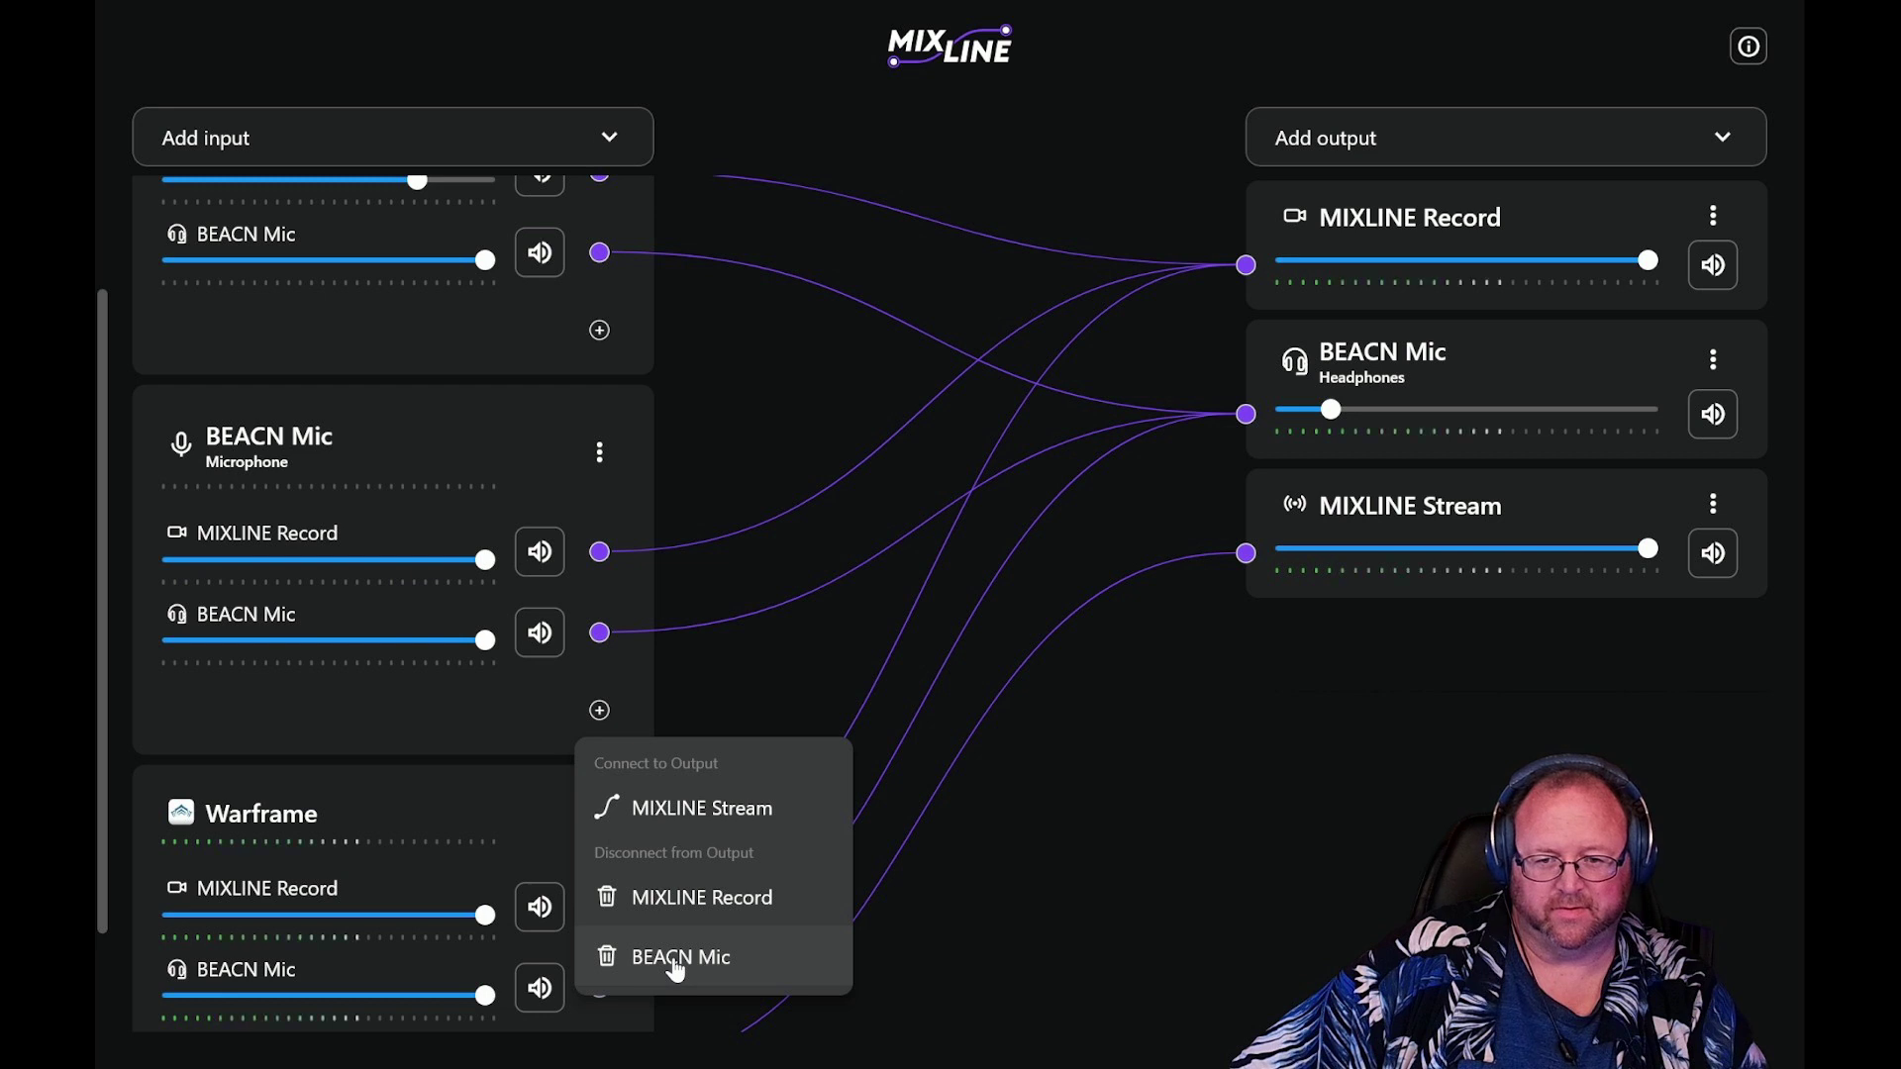
left_click(687, 809)
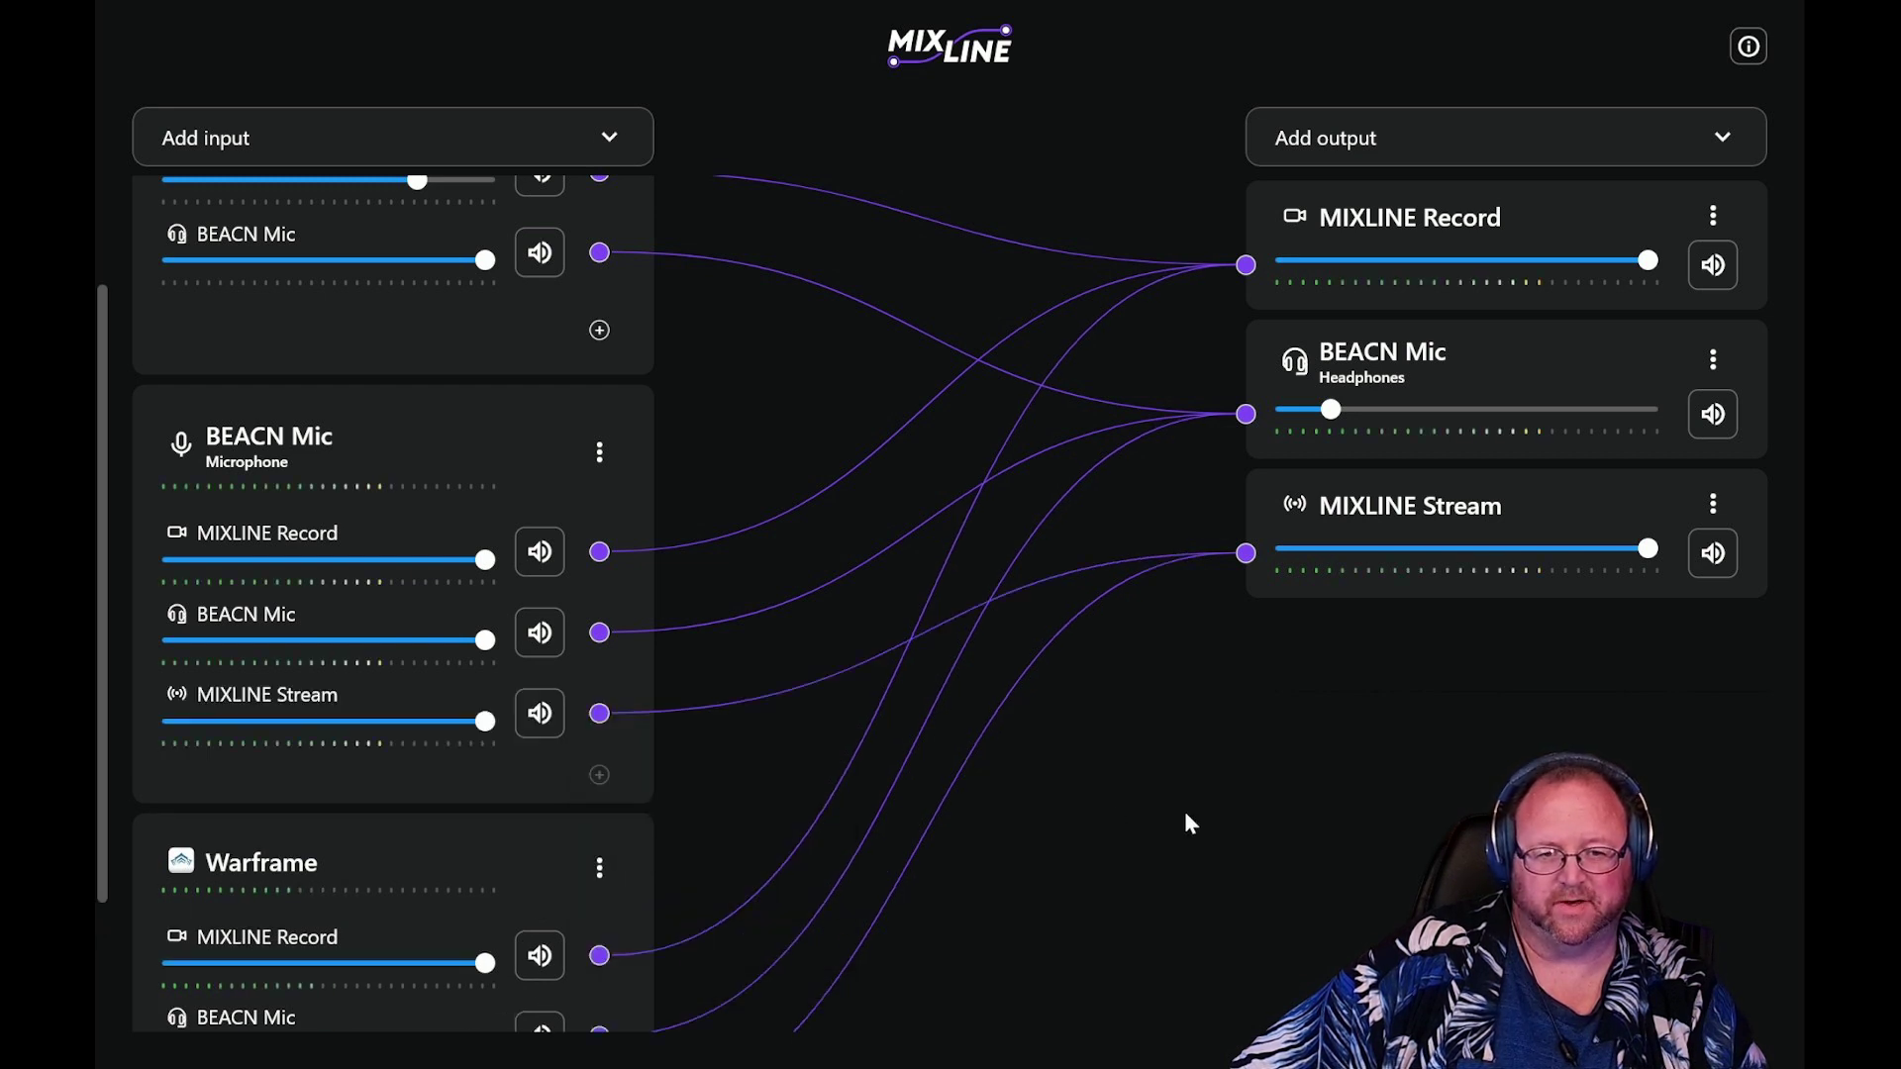
scroll(519, 508, "up", 2)
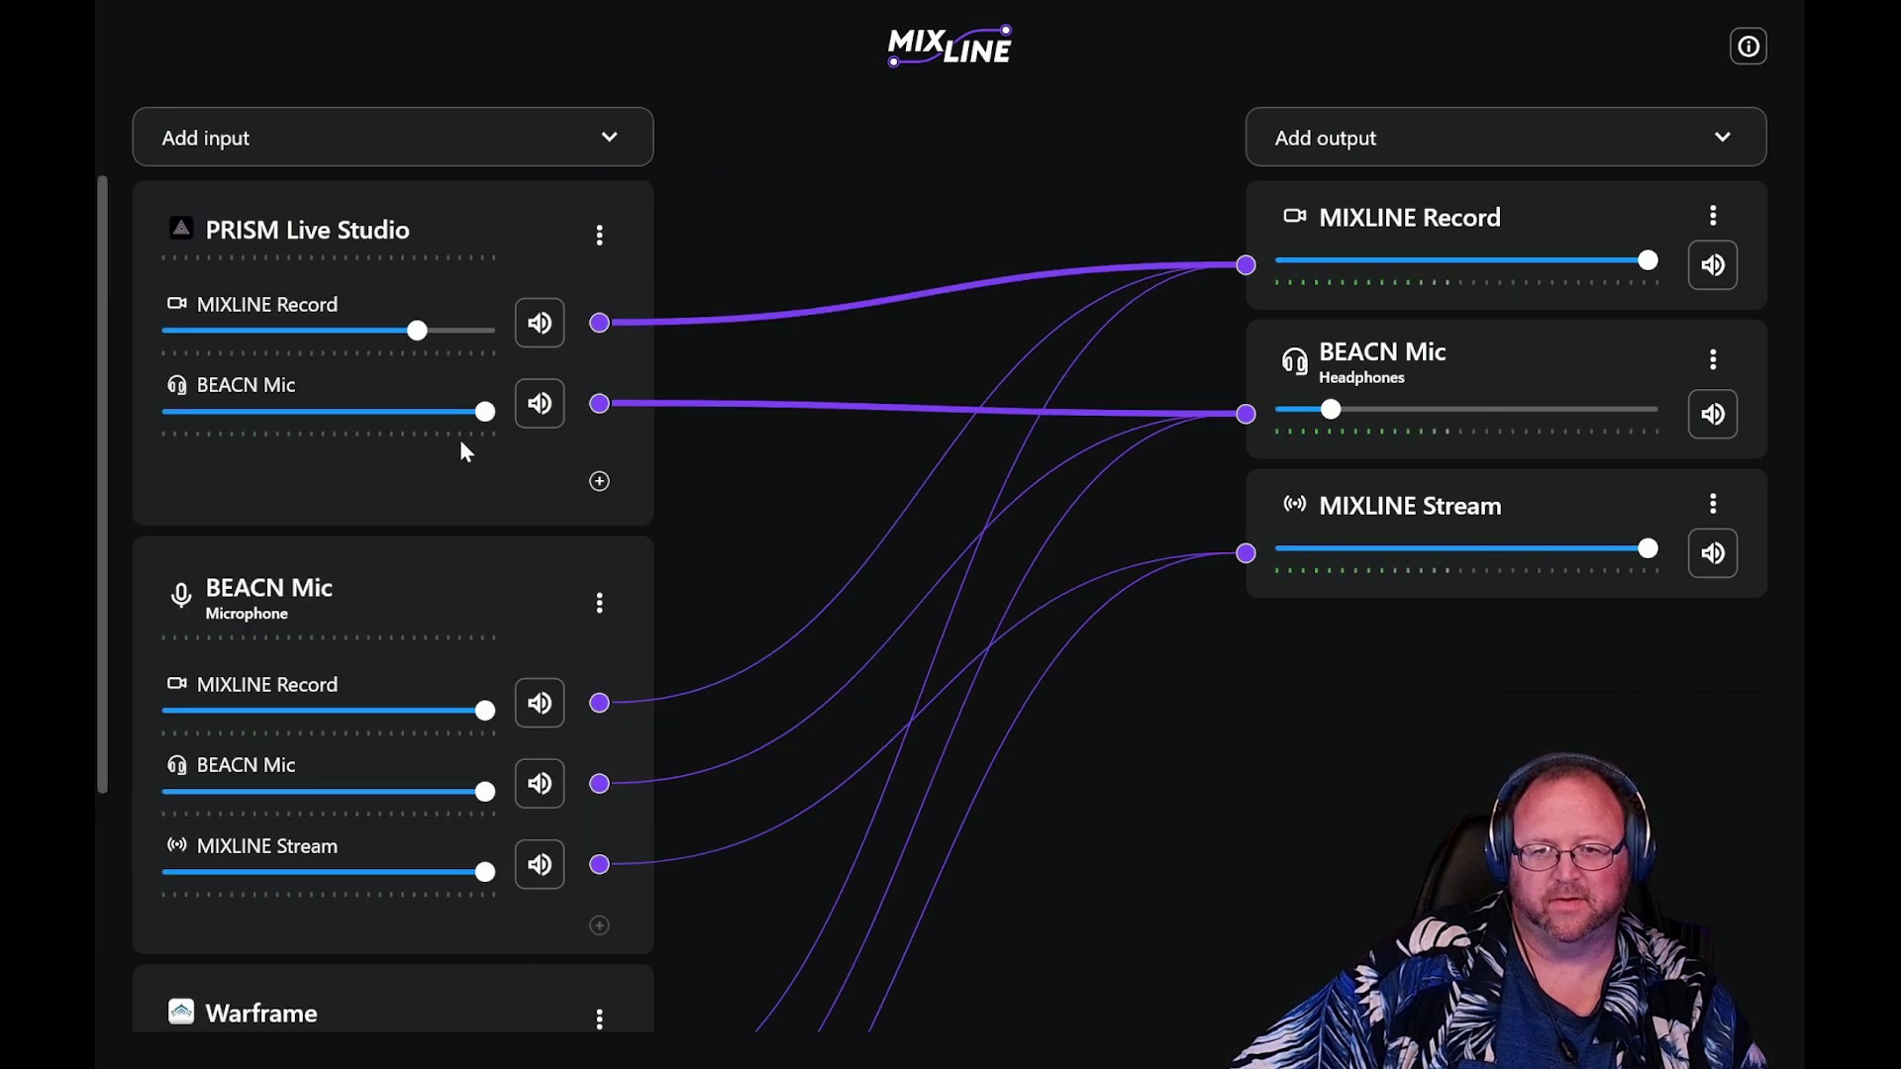
left_click(599, 484)
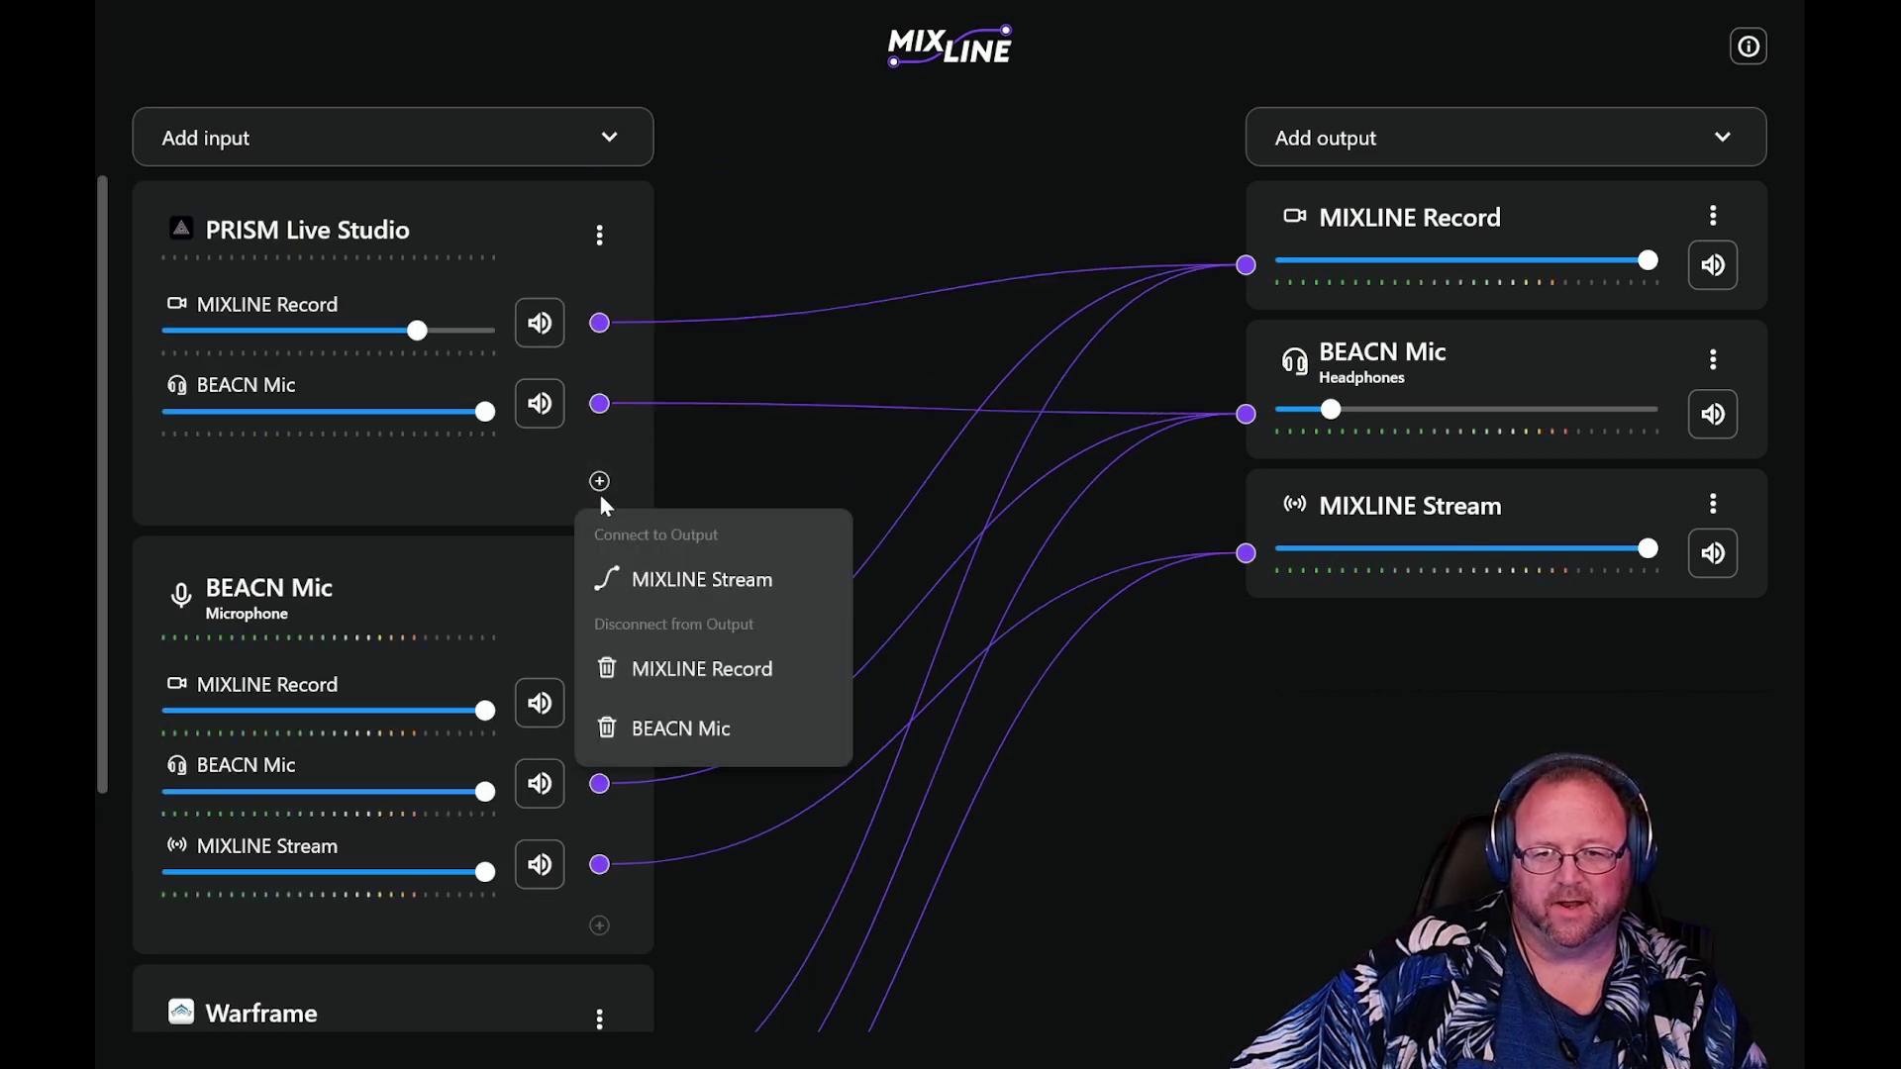
left_click(696, 592)
scroll(533, 594, "down", 1)
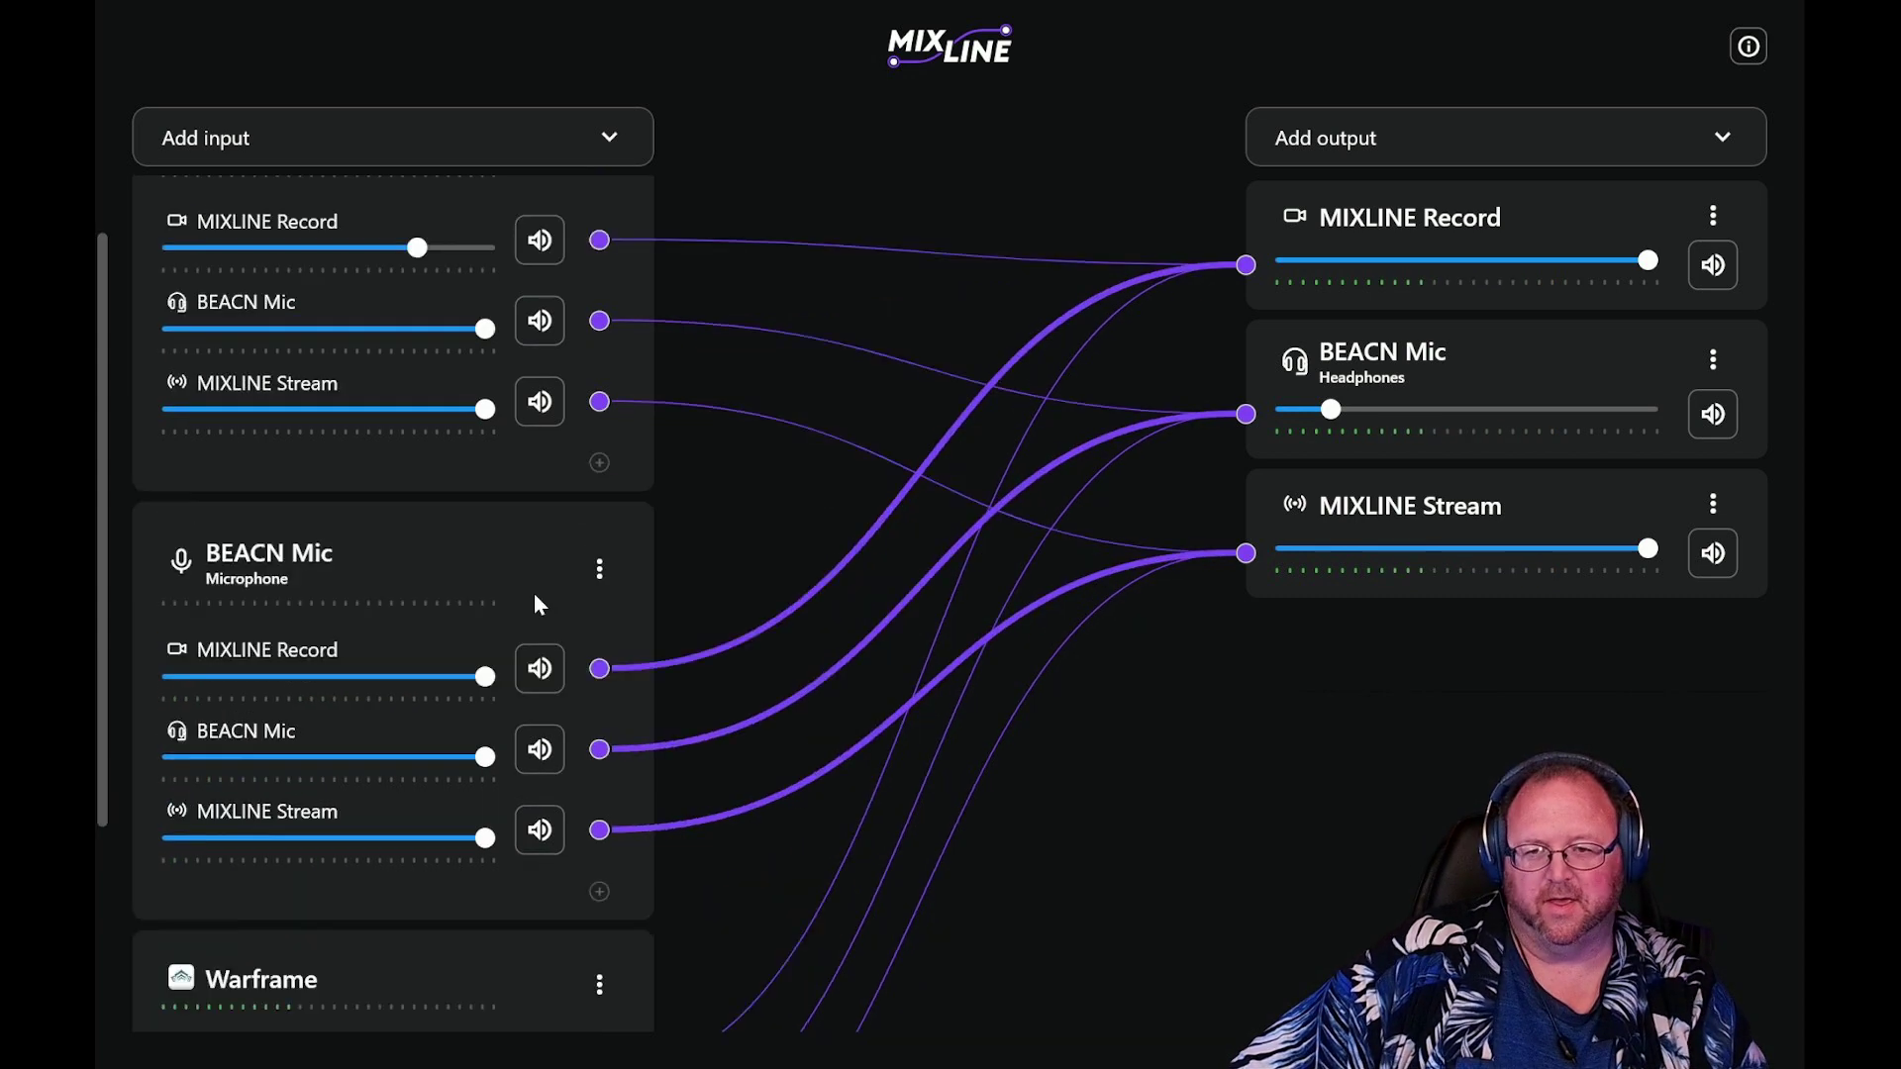
scroll(549, 602, "down", 2)
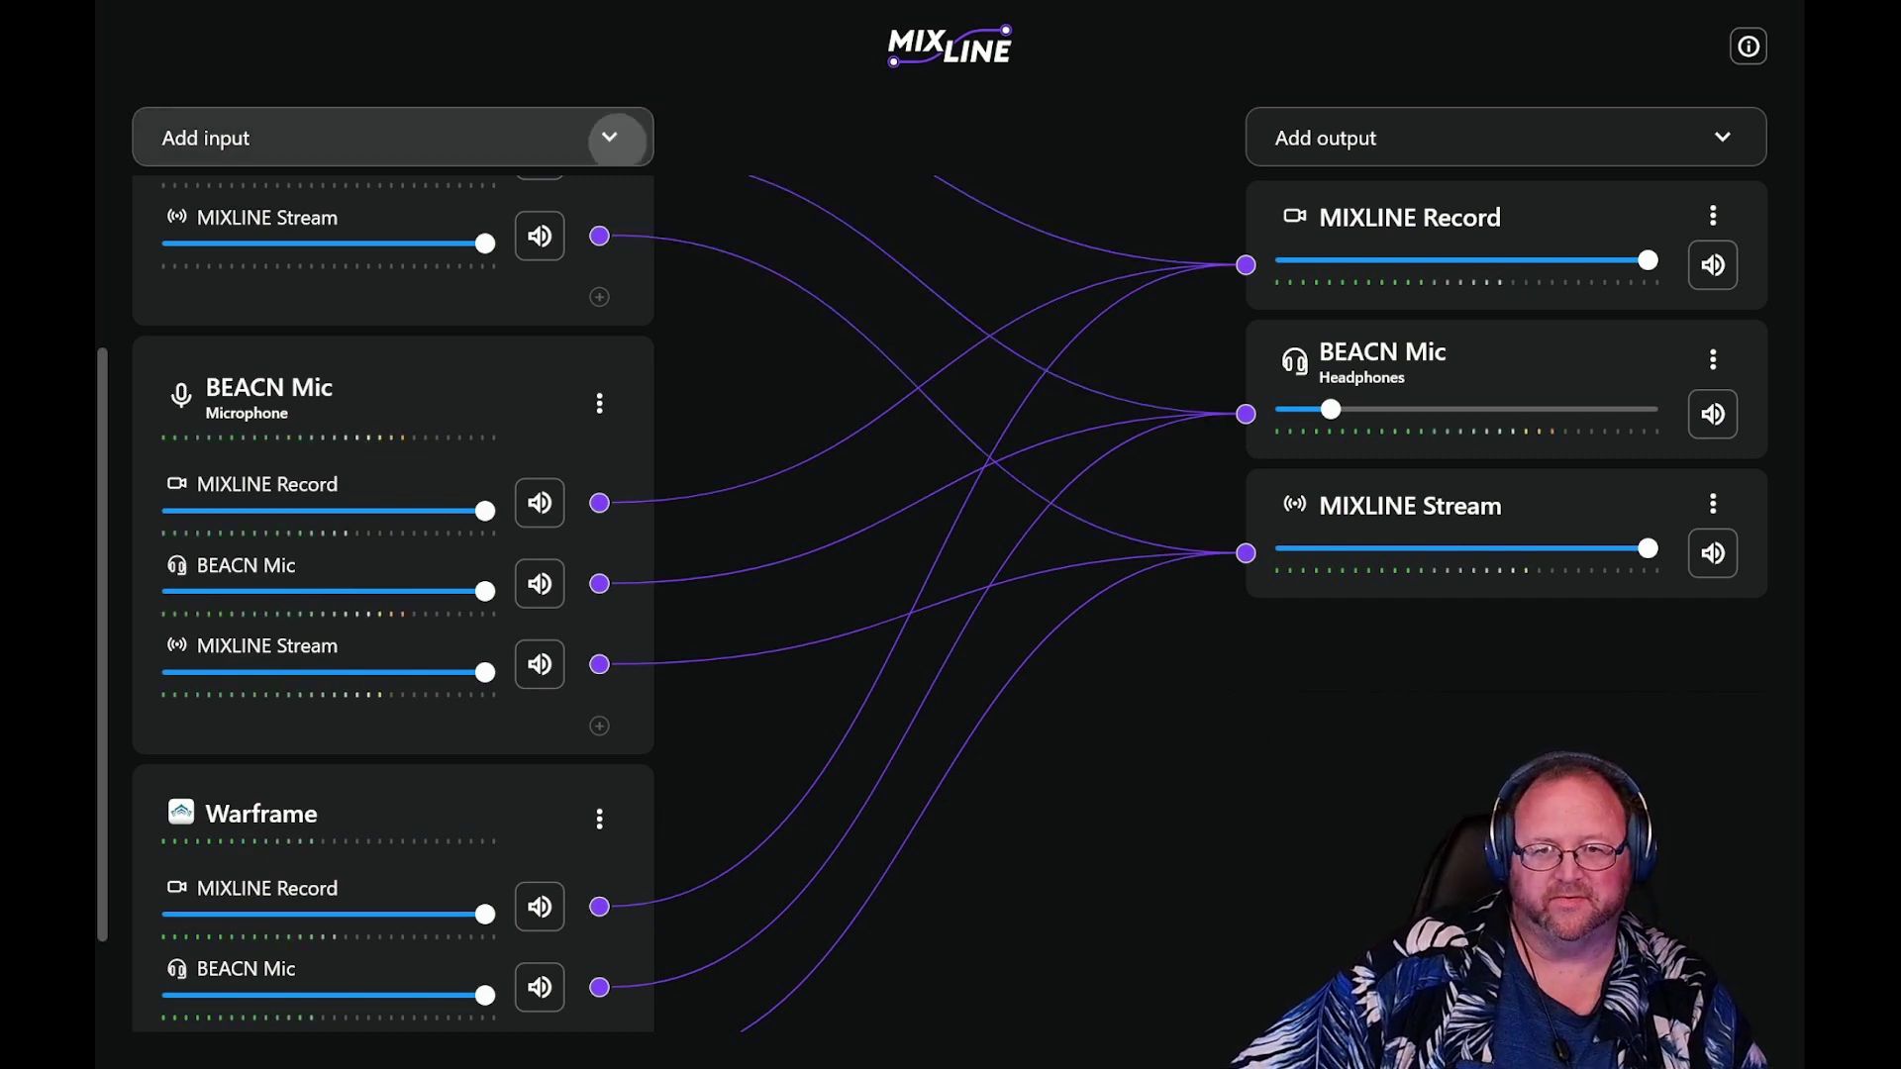
Add the Instrumental input and route it to MIXLINE Record
left_click(461, 137)
scroll(446, 624, "down", 1)
scroll(409, 676, "down", 3)
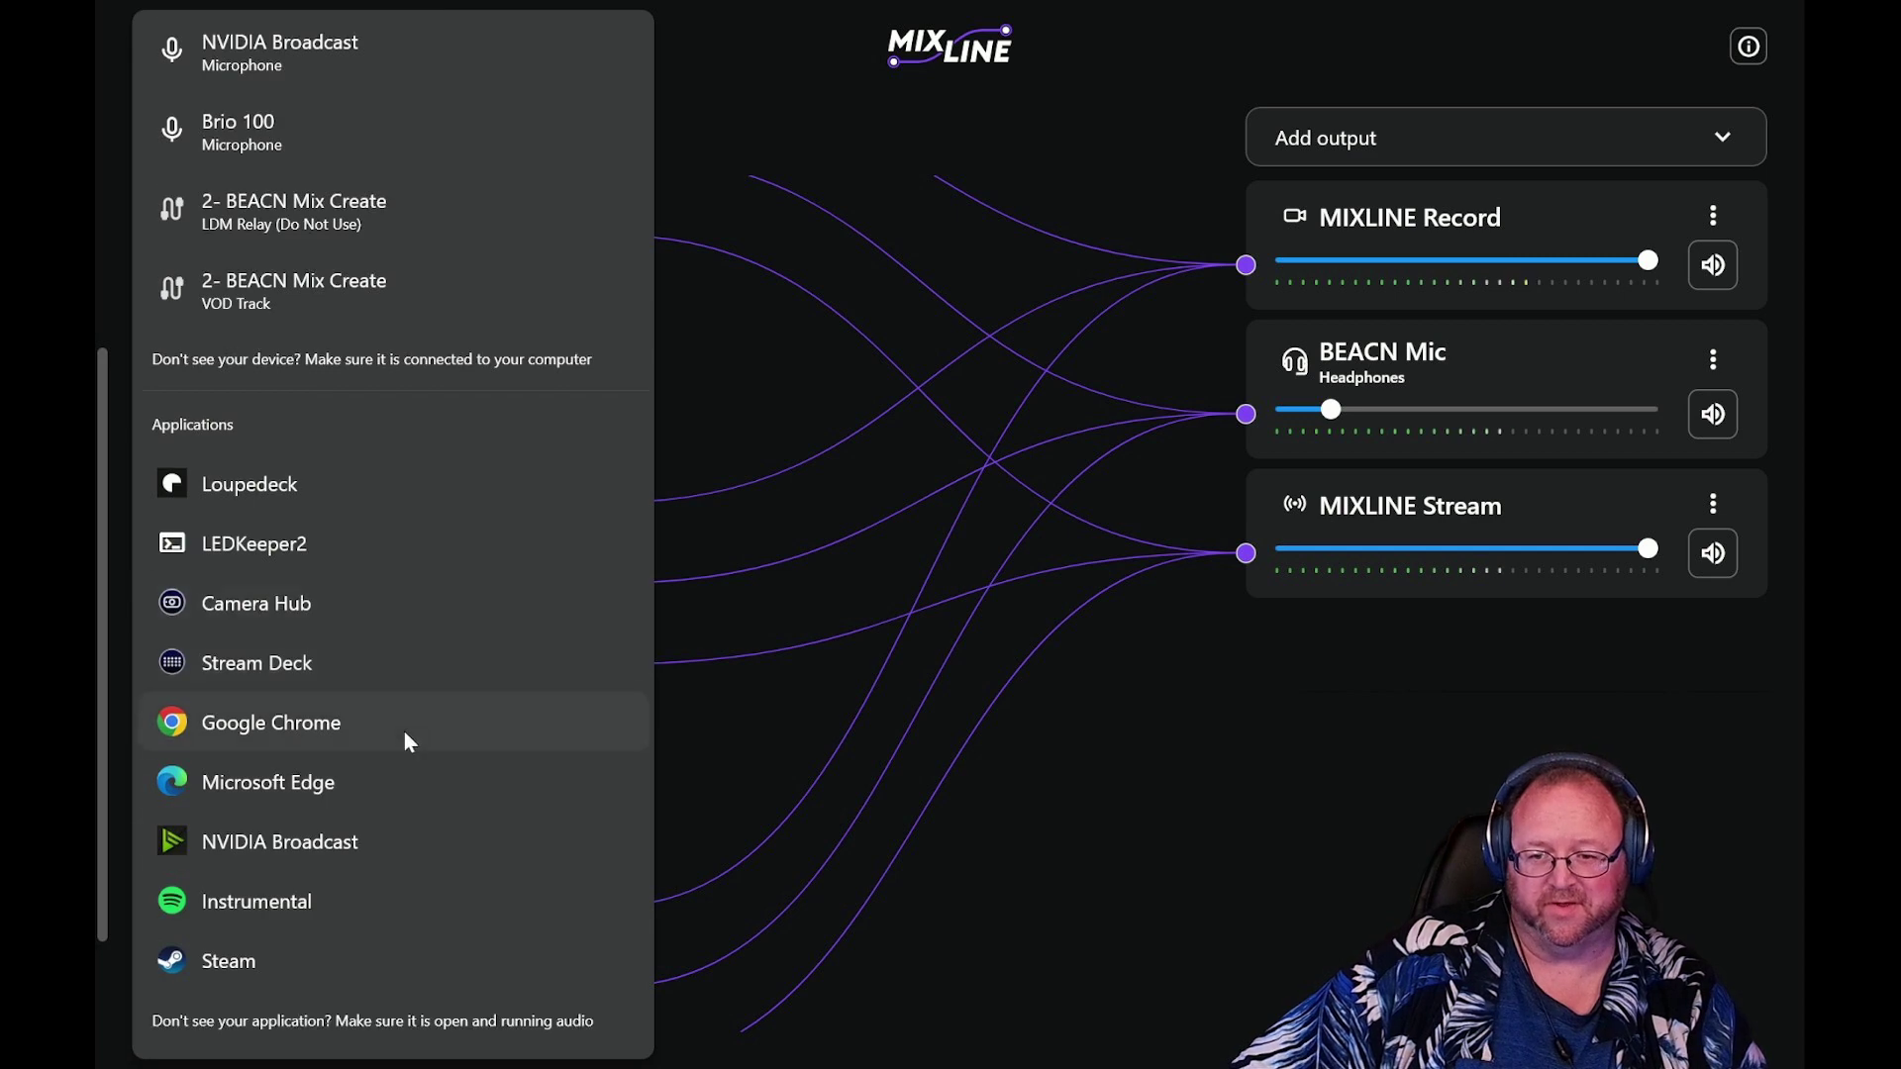
left_click(335, 908)
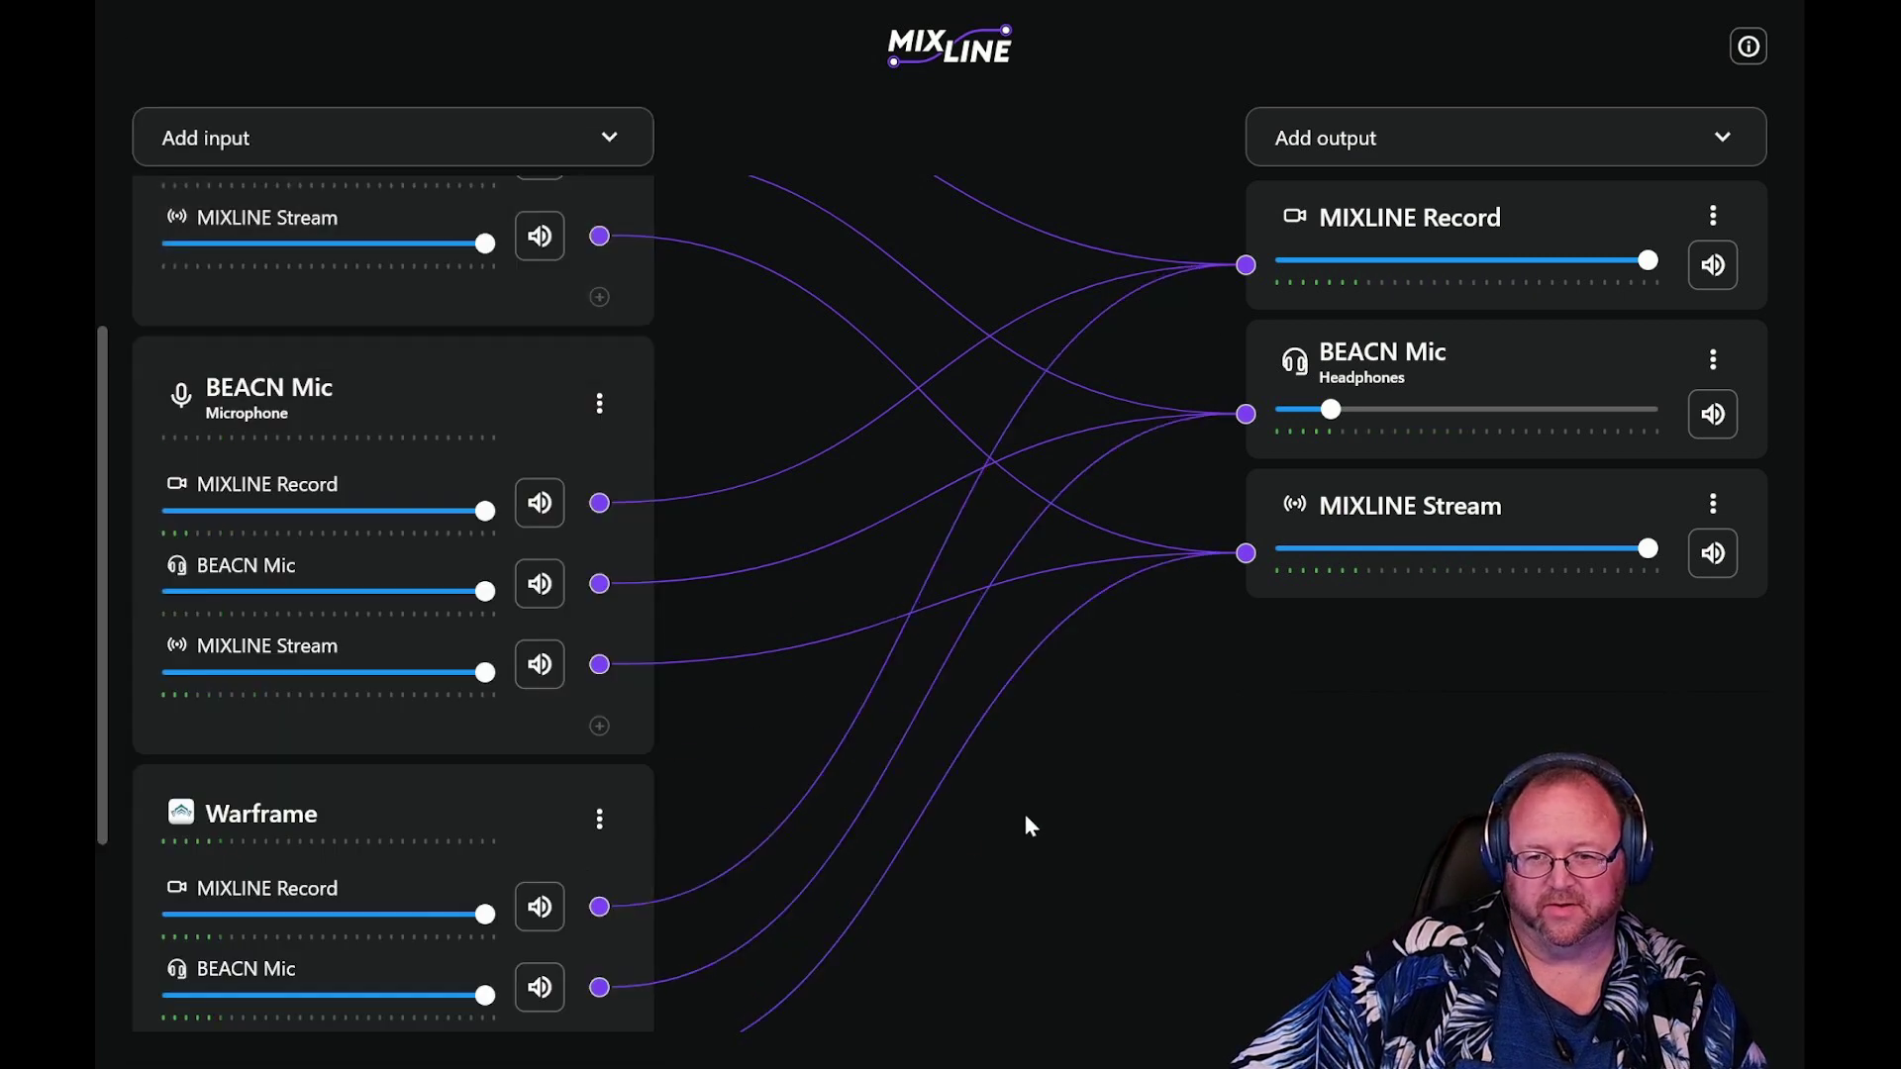
scroll(543, 779, "down", 3)
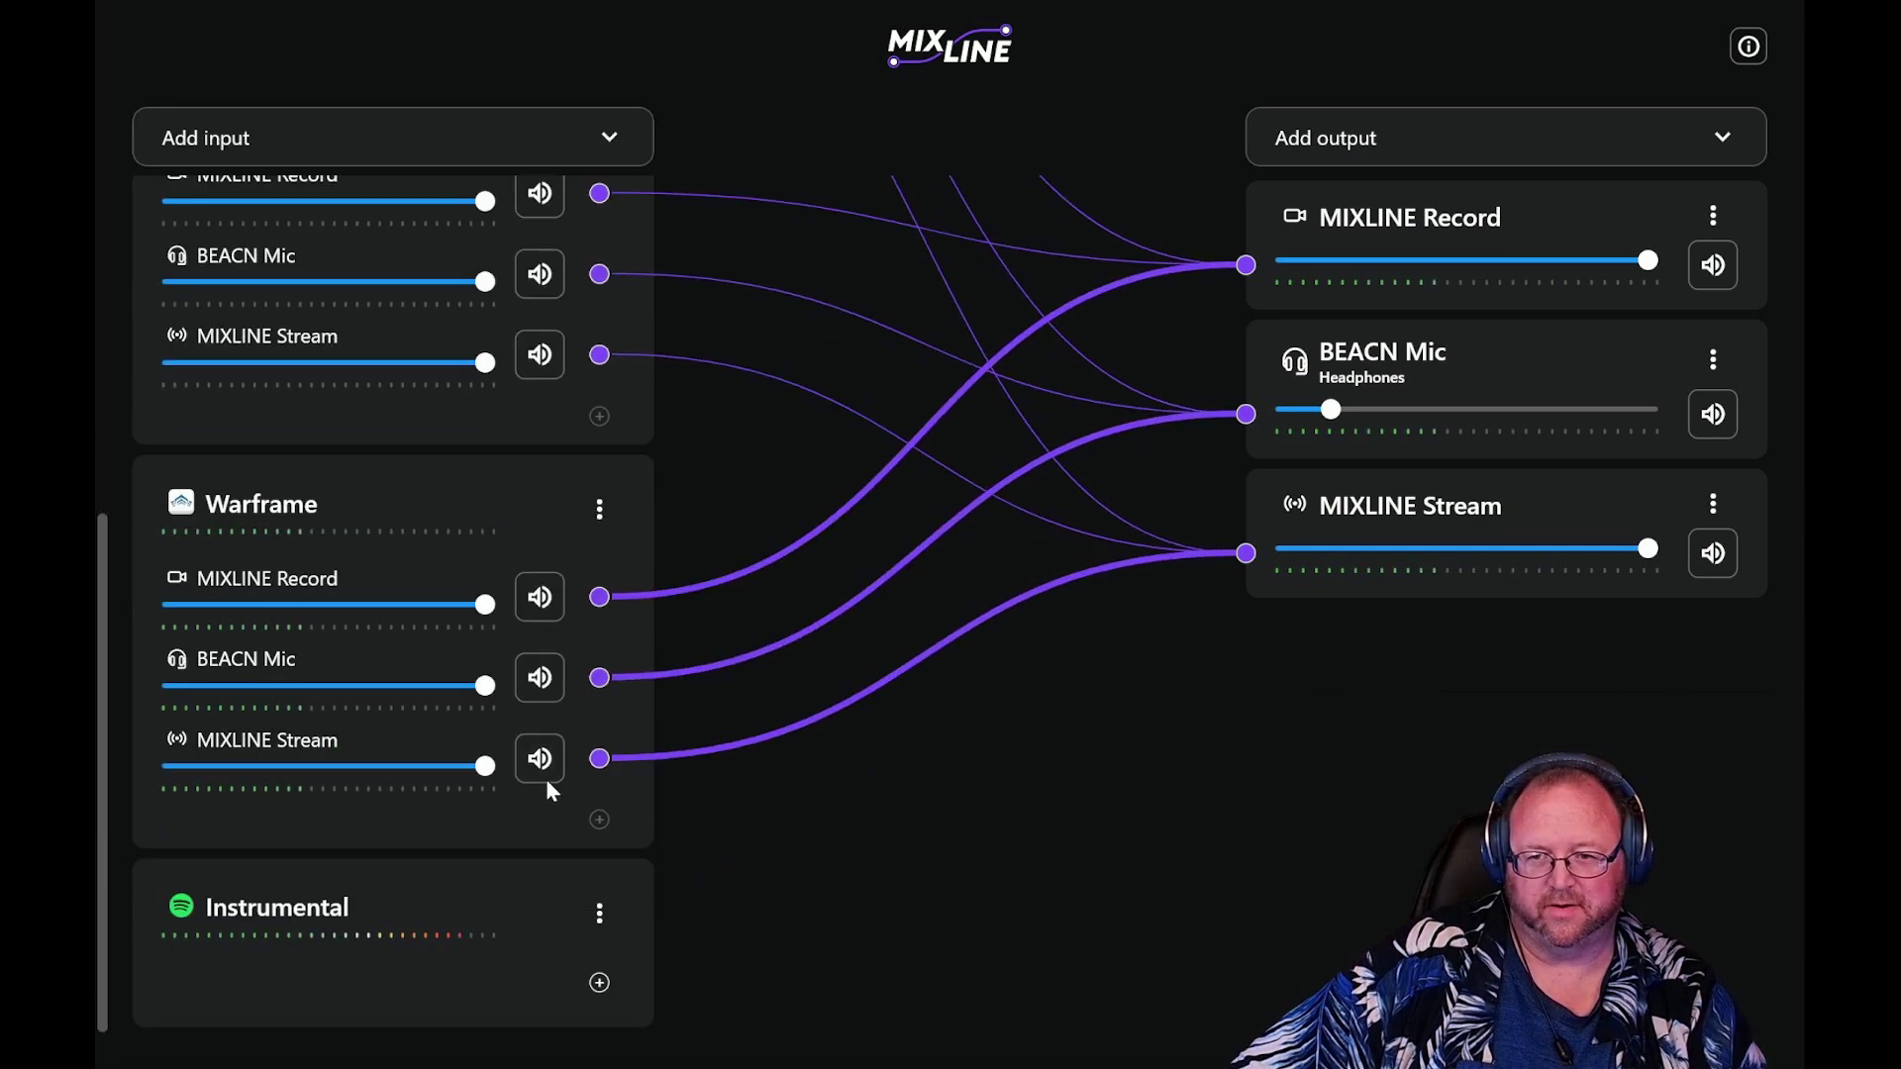
left_click(600, 983)
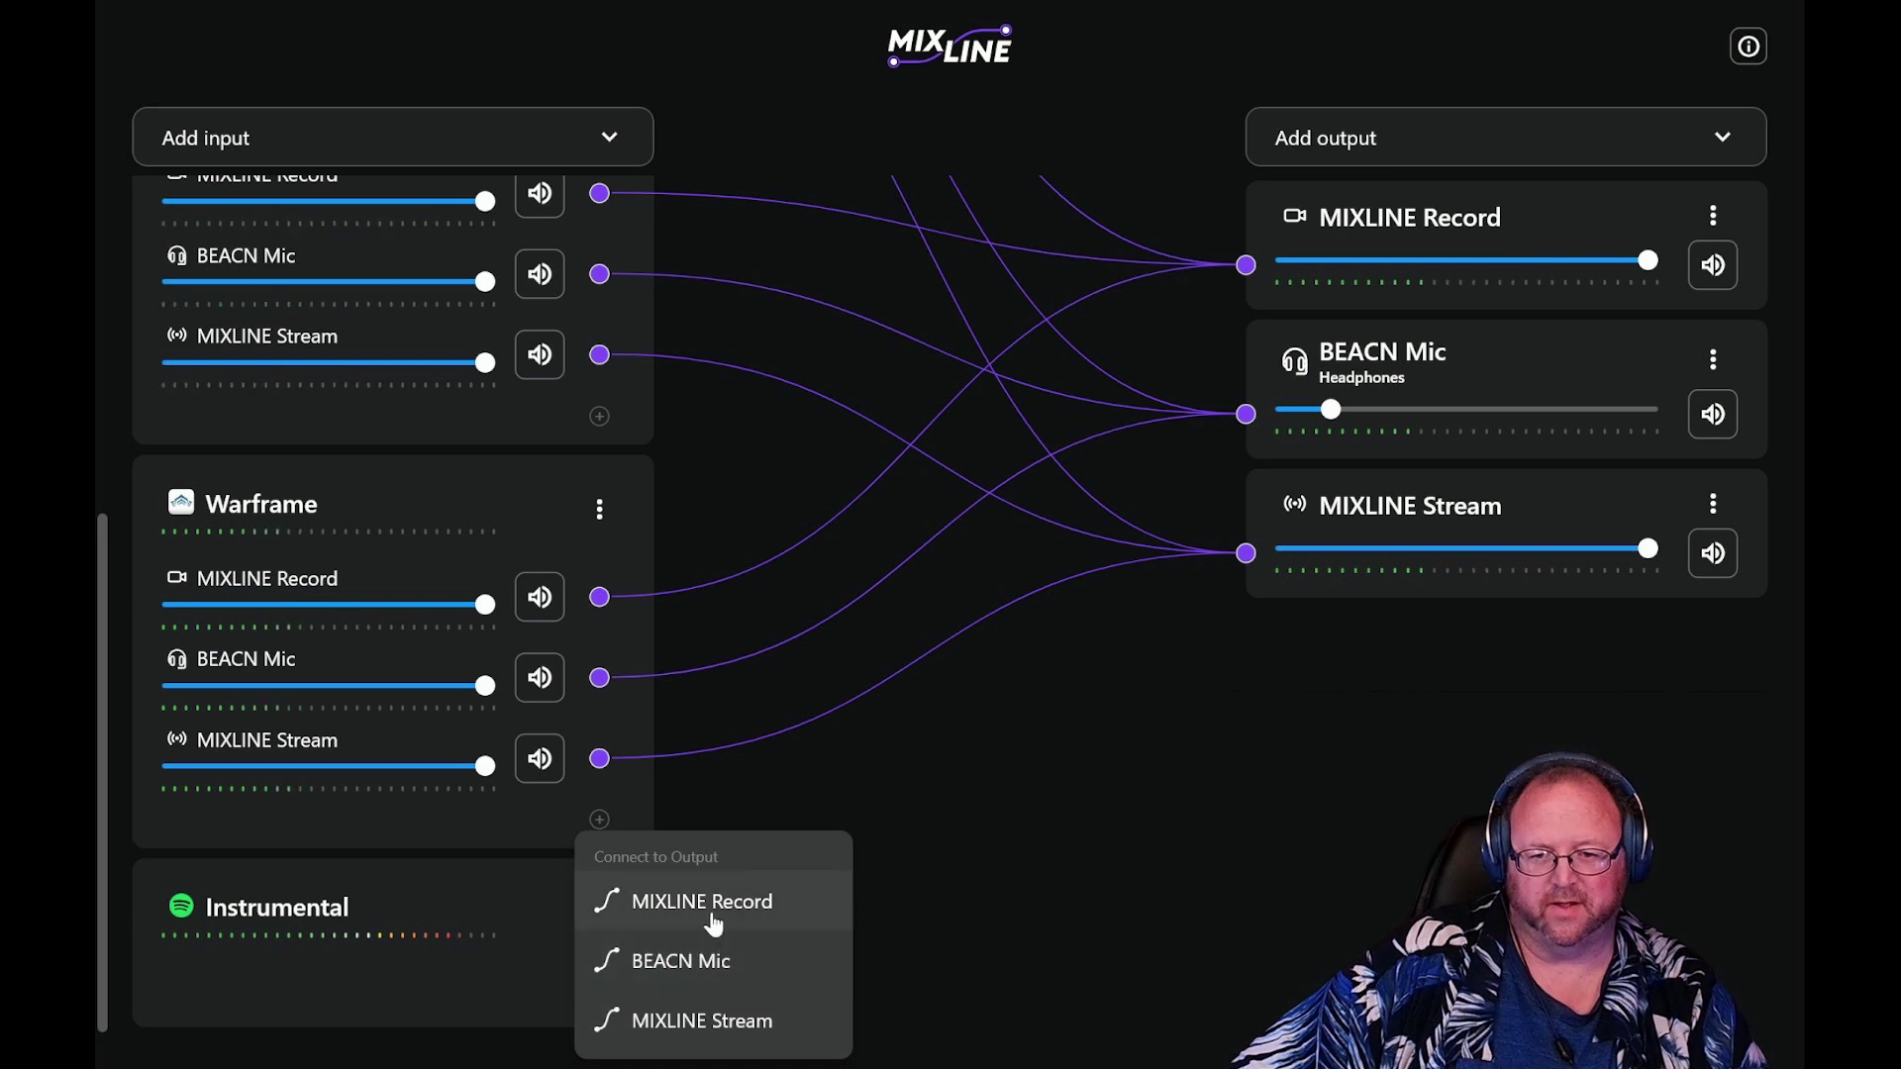
left_click(712, 918)
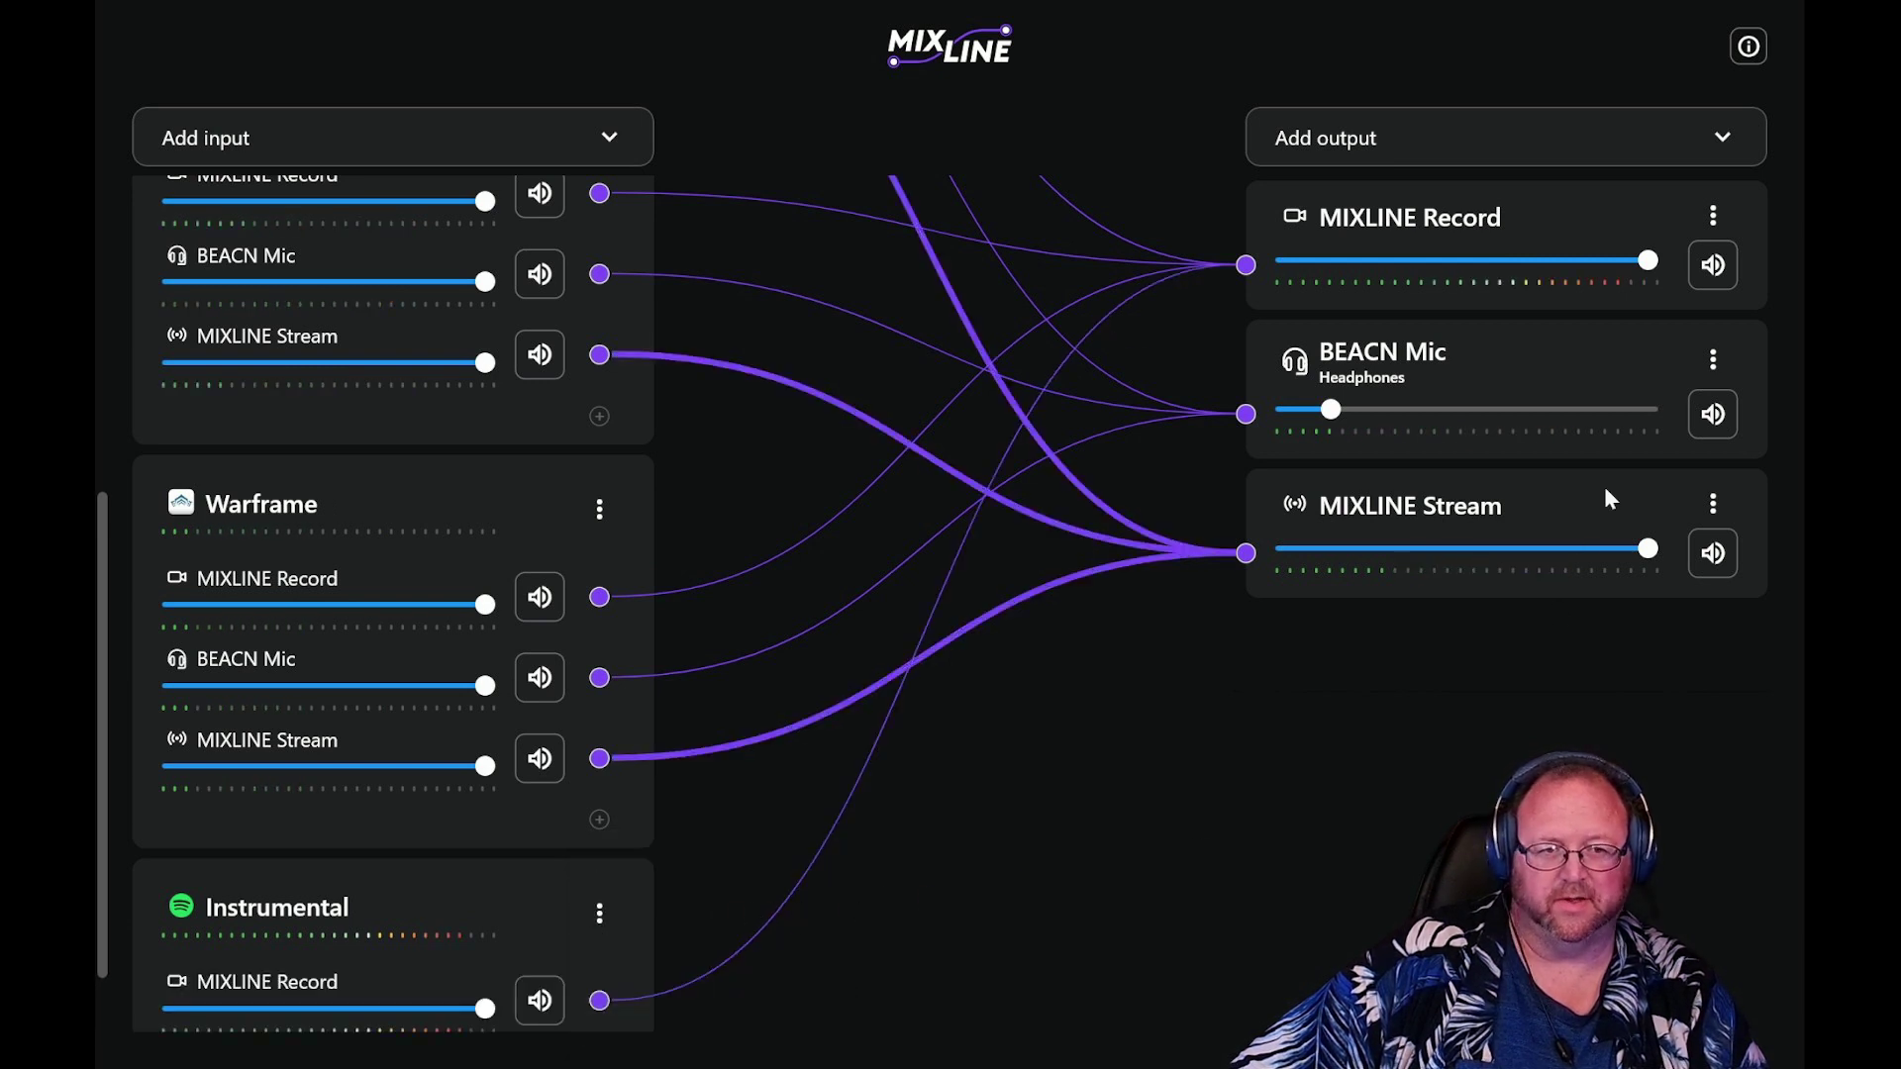
mouse_move(1642, 263)
left_mouse_down()
mouse_move(1413, 262)
mouse_move(1648, 263)
left_mouse_up()
scroll(490, 881, "down", 1)
left_click_drag(473, 912, 227, 916)
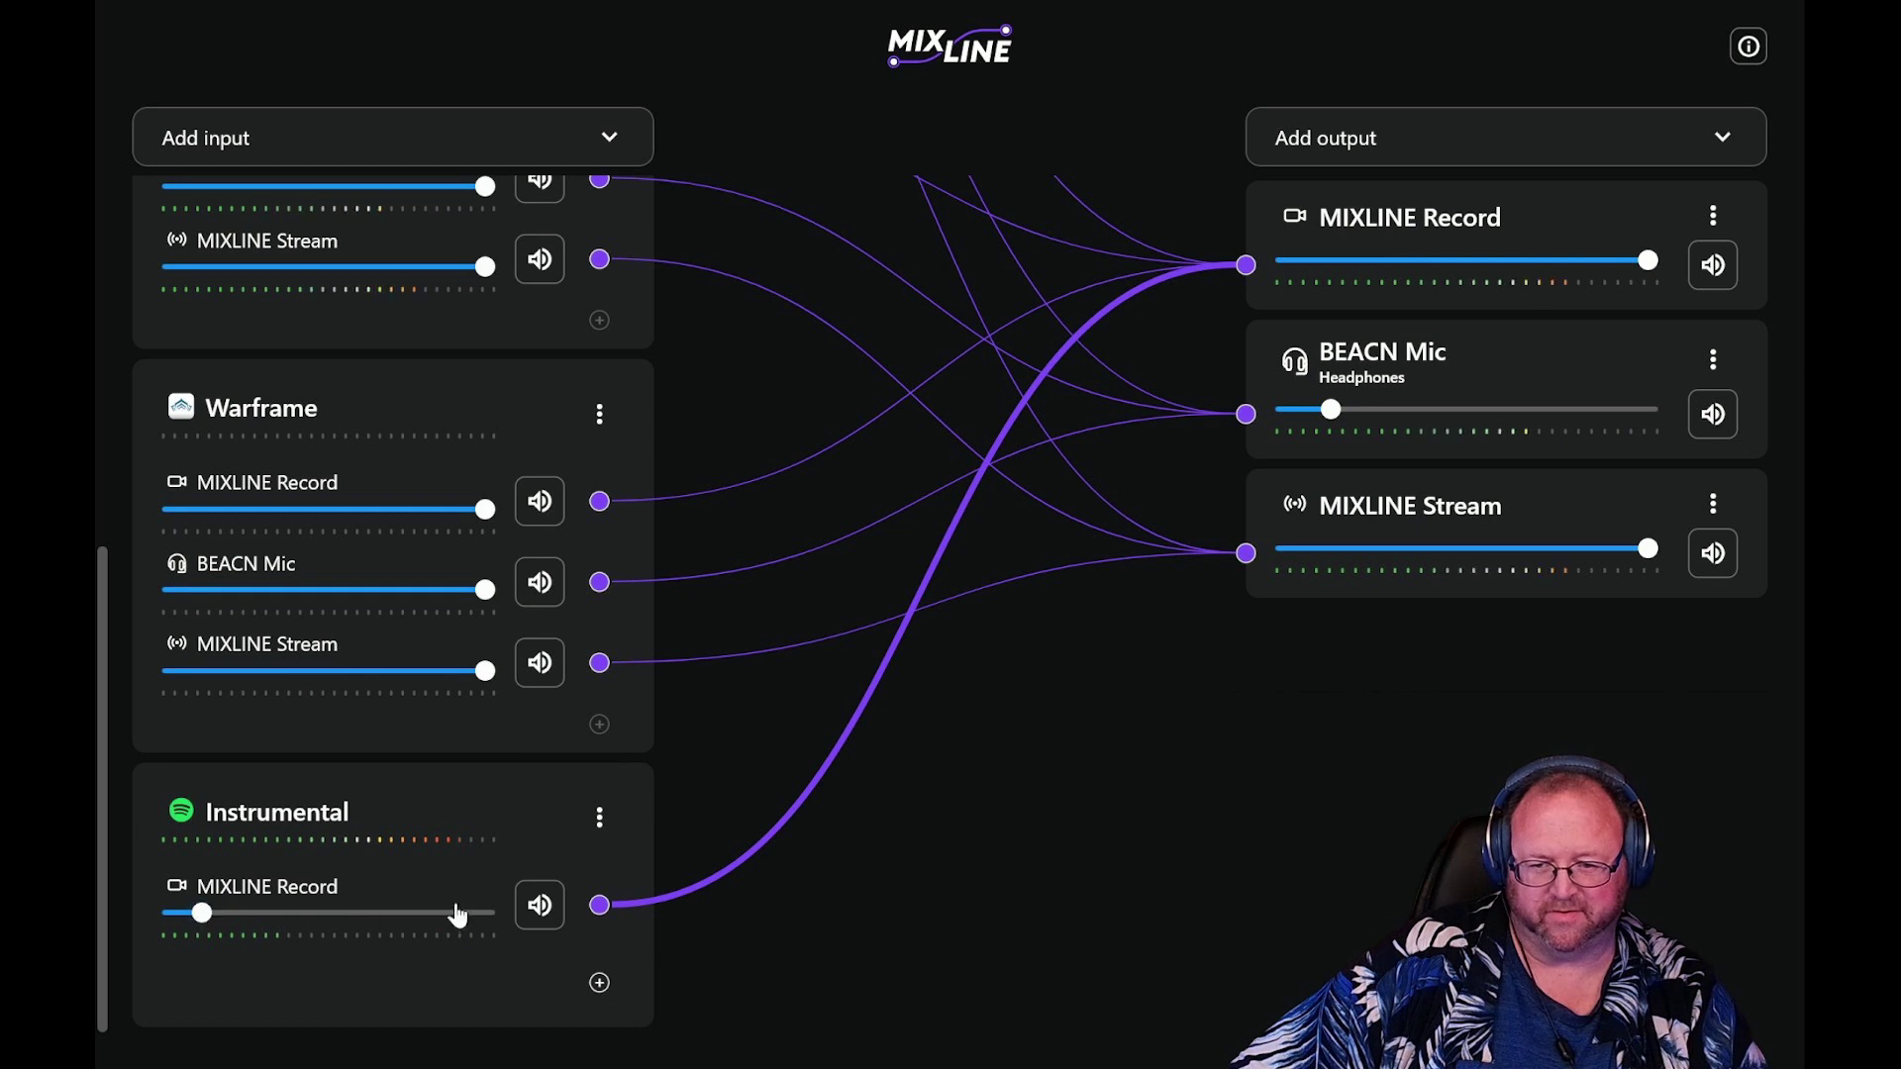
Send Instrumental to BEACN Mic headphones at about 10% and to MIXLINE Stream
left_click(600, 987)
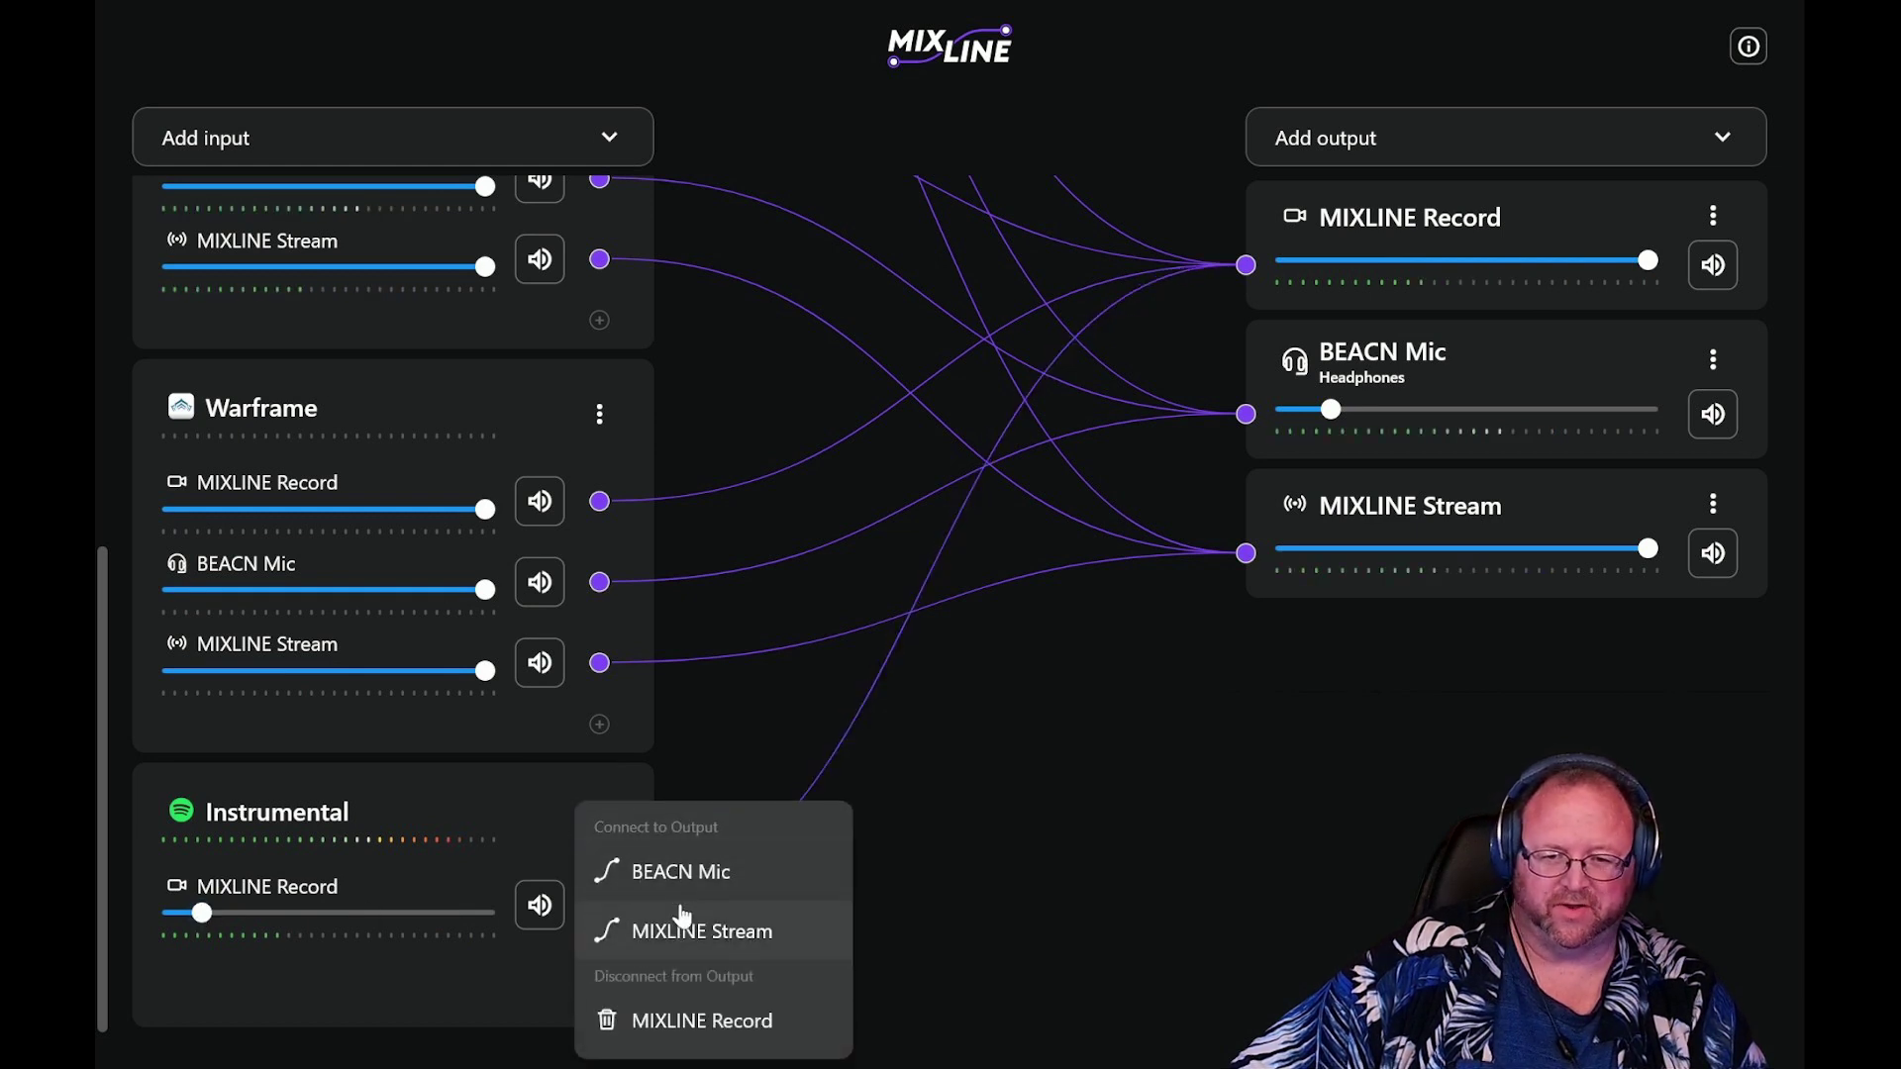
left_click(730, 892)
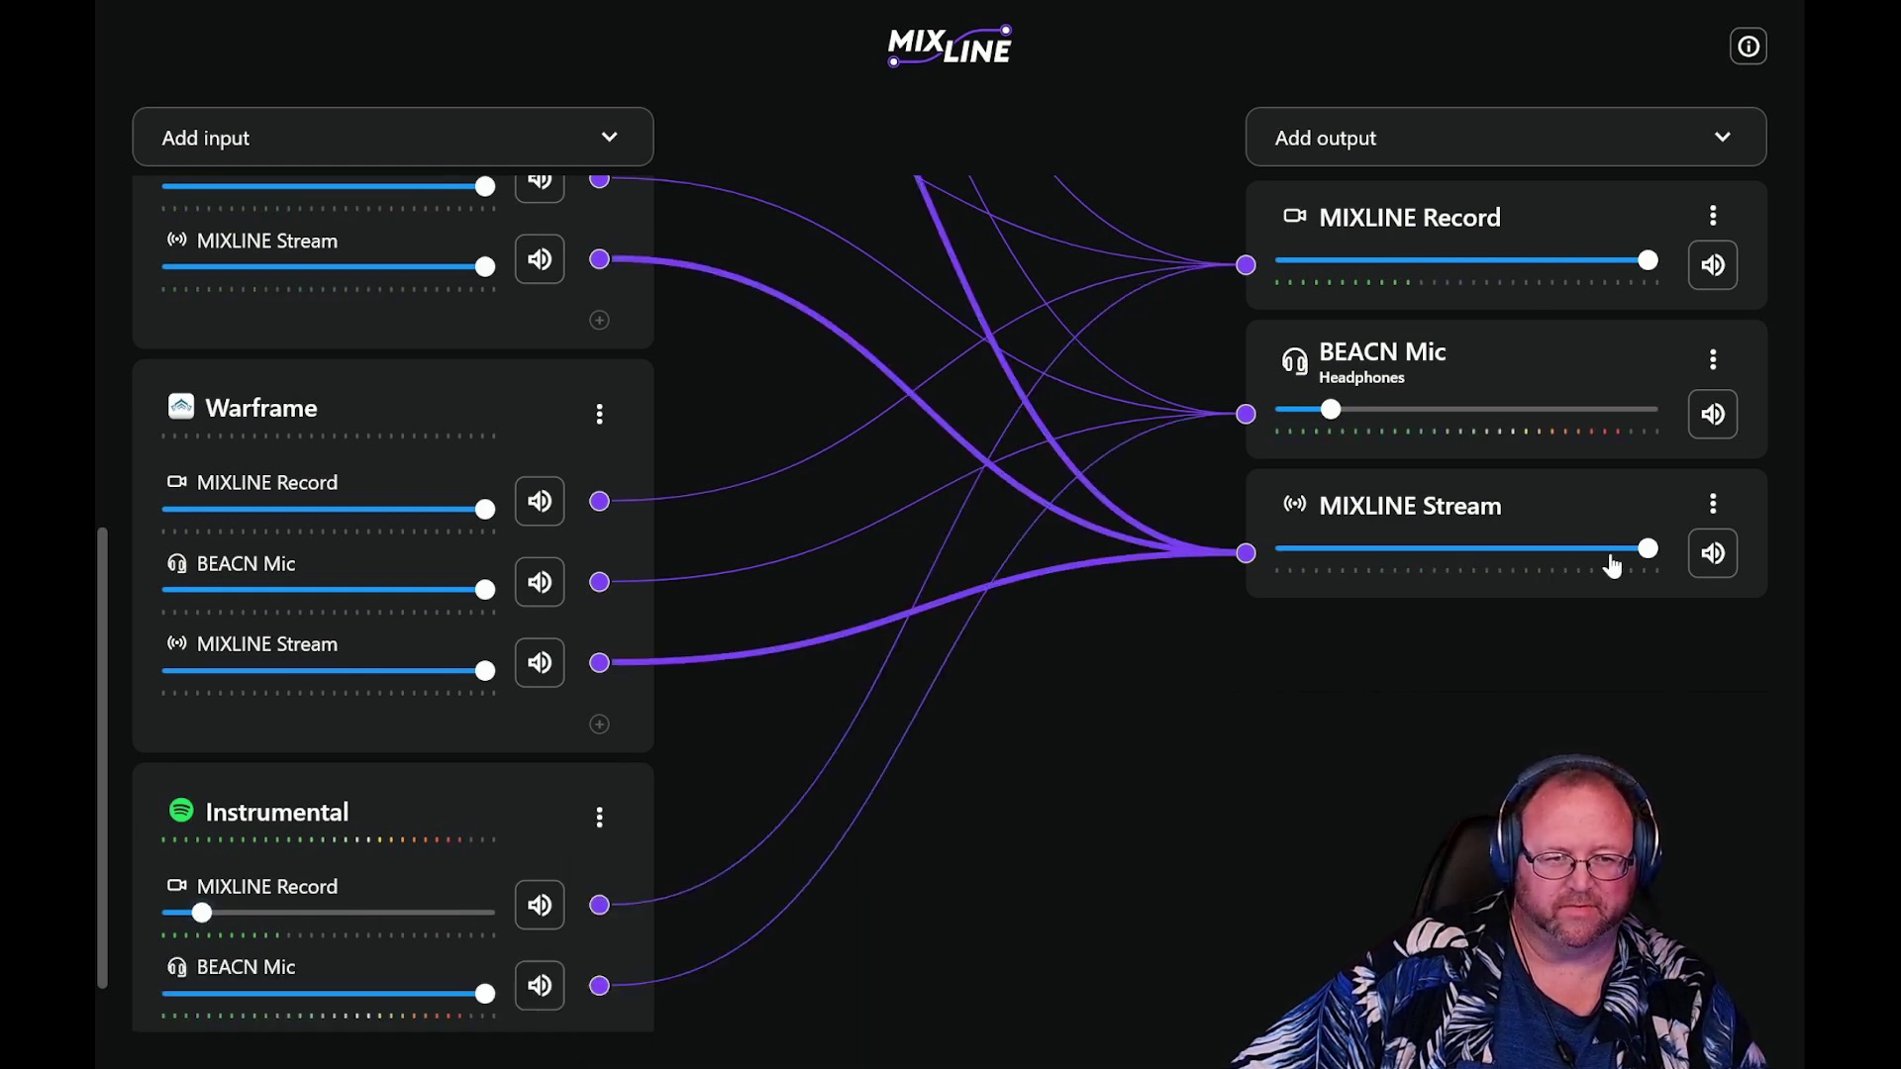
scroll(441, 844, "down", 1)
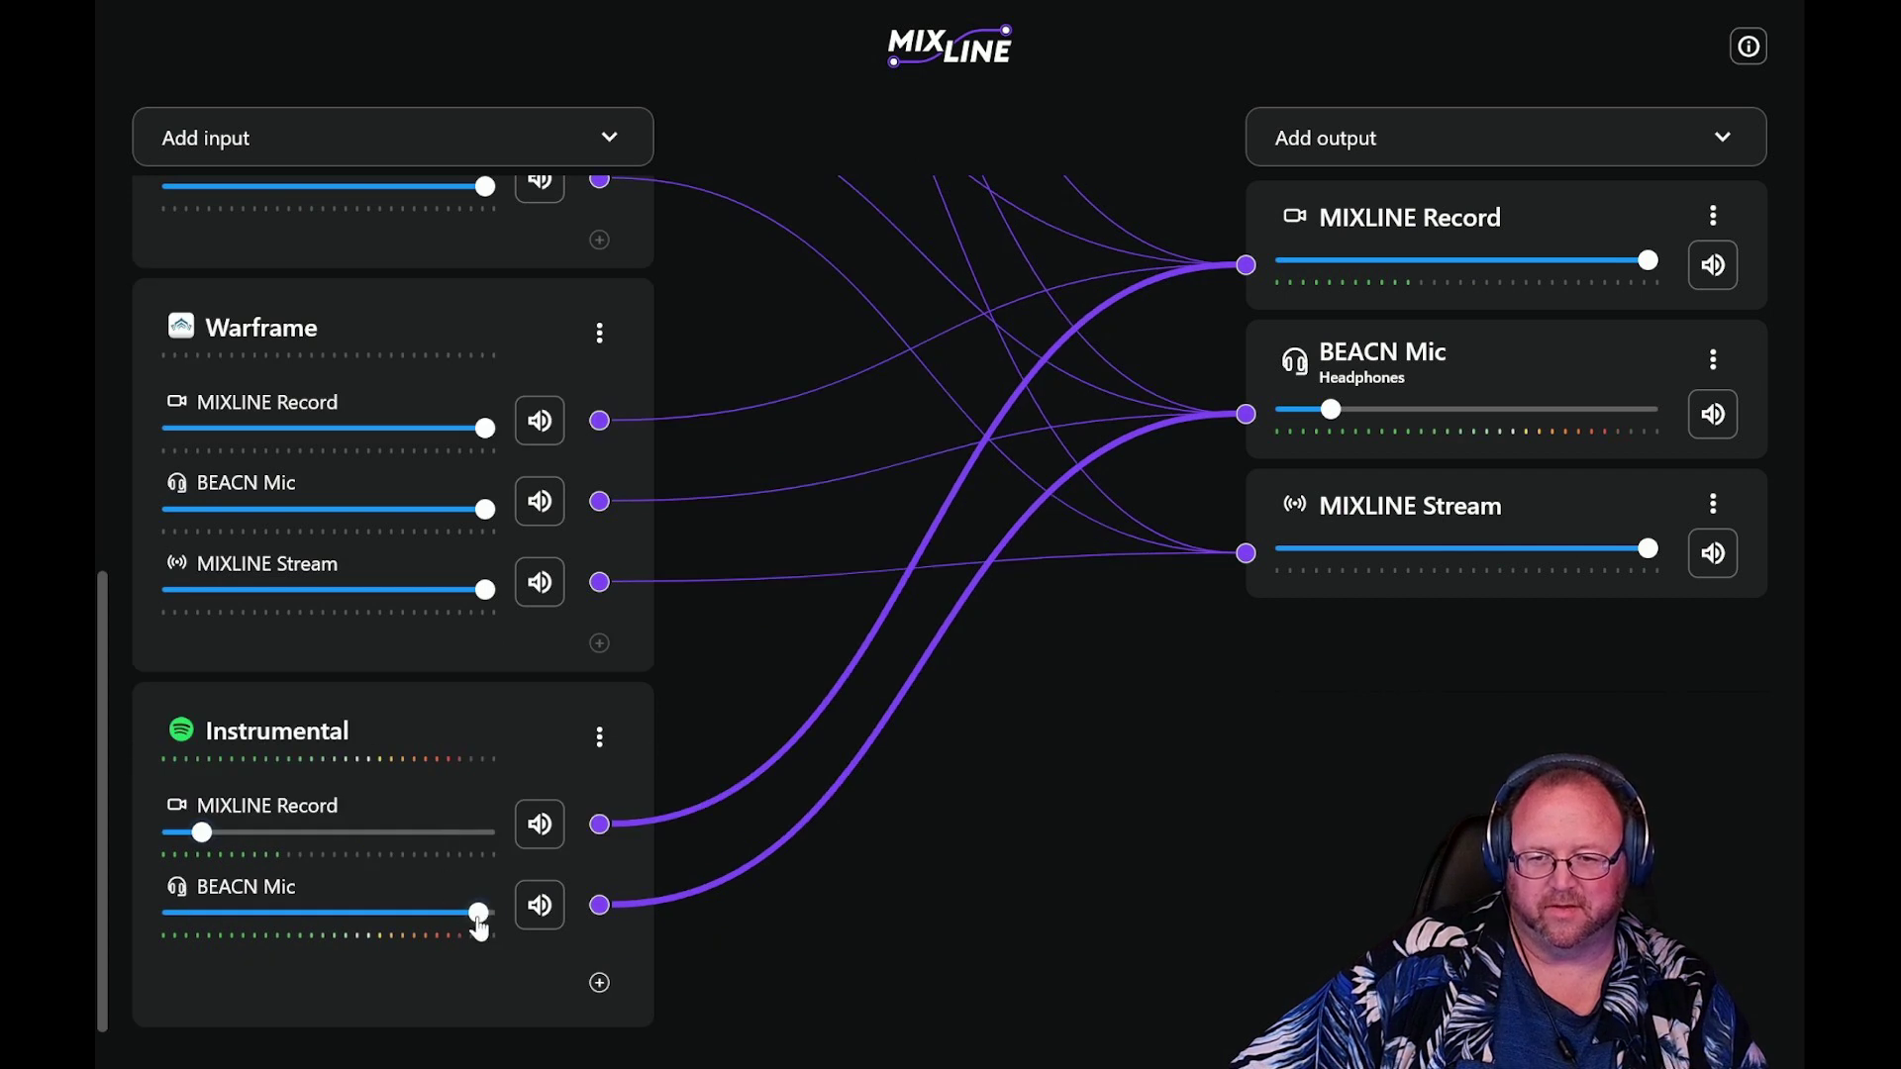
left_click_drag(479, 921, 206, 918)
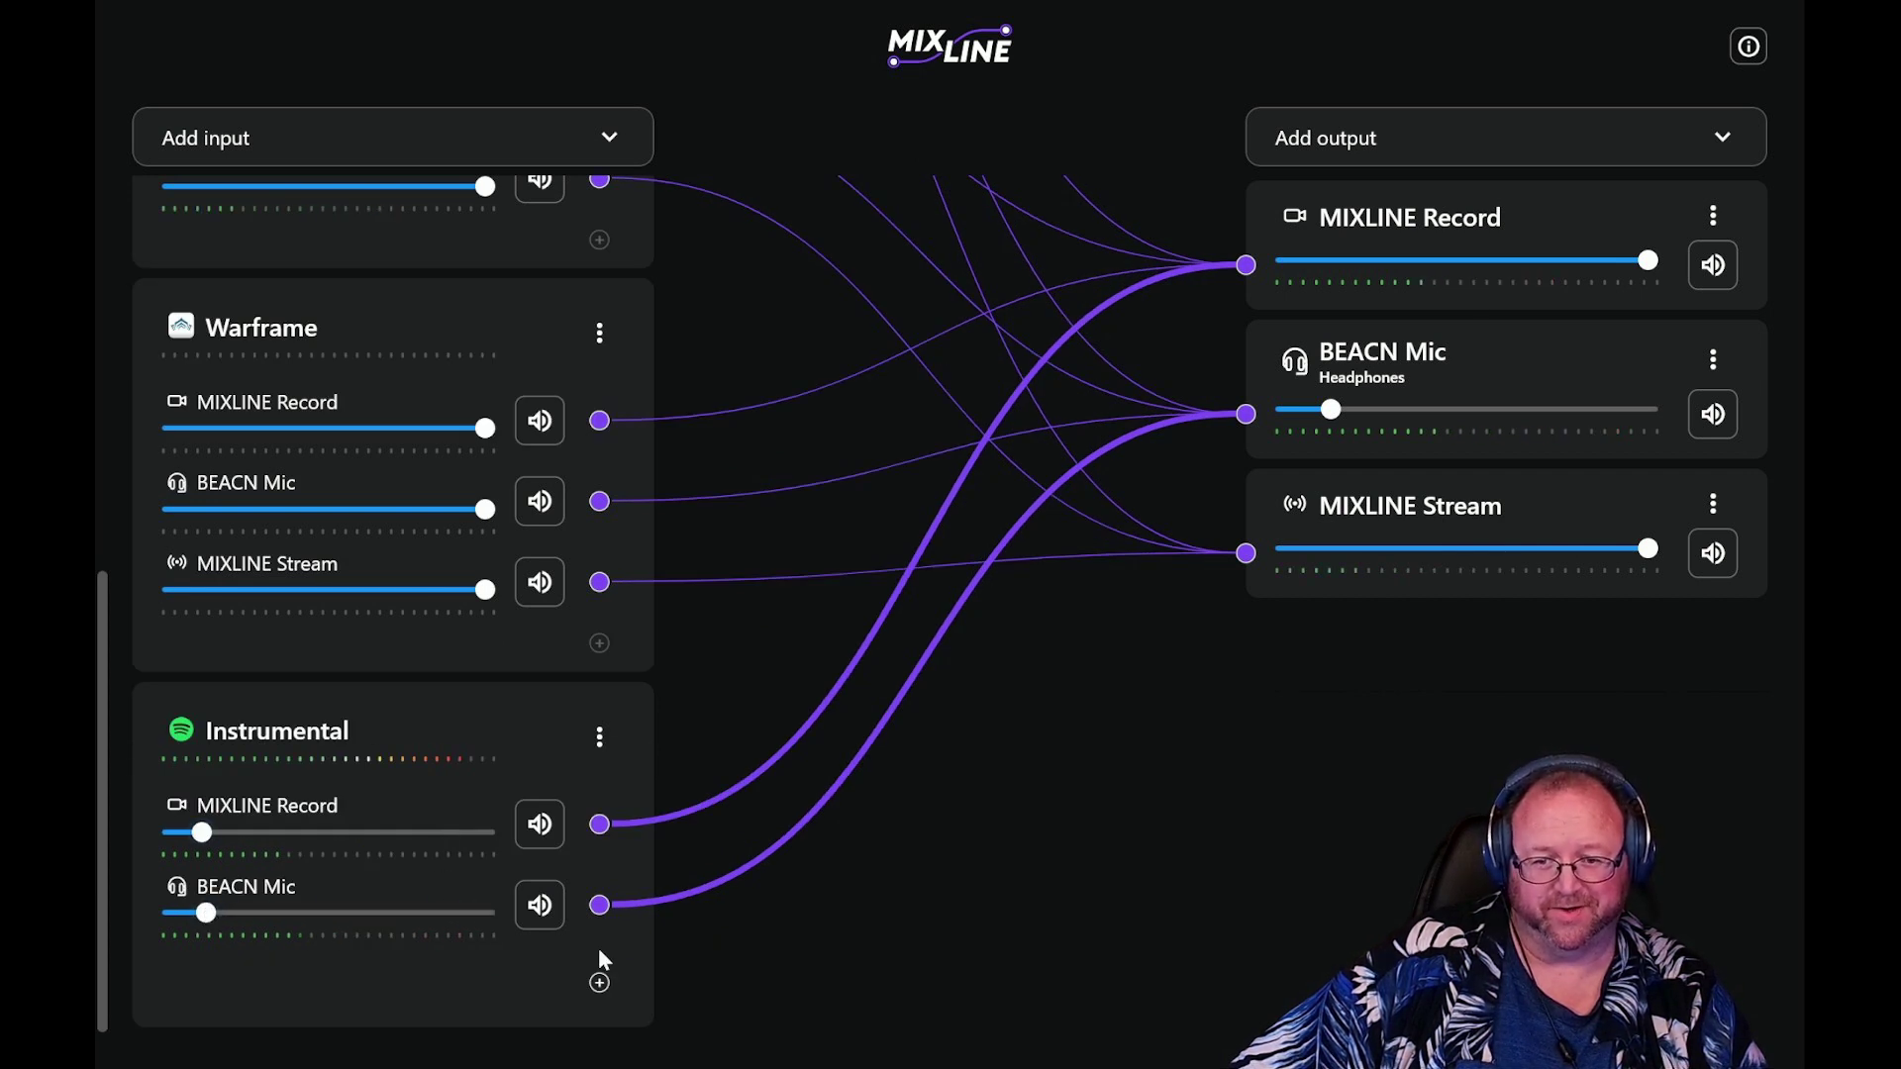
left_click(599, 985)
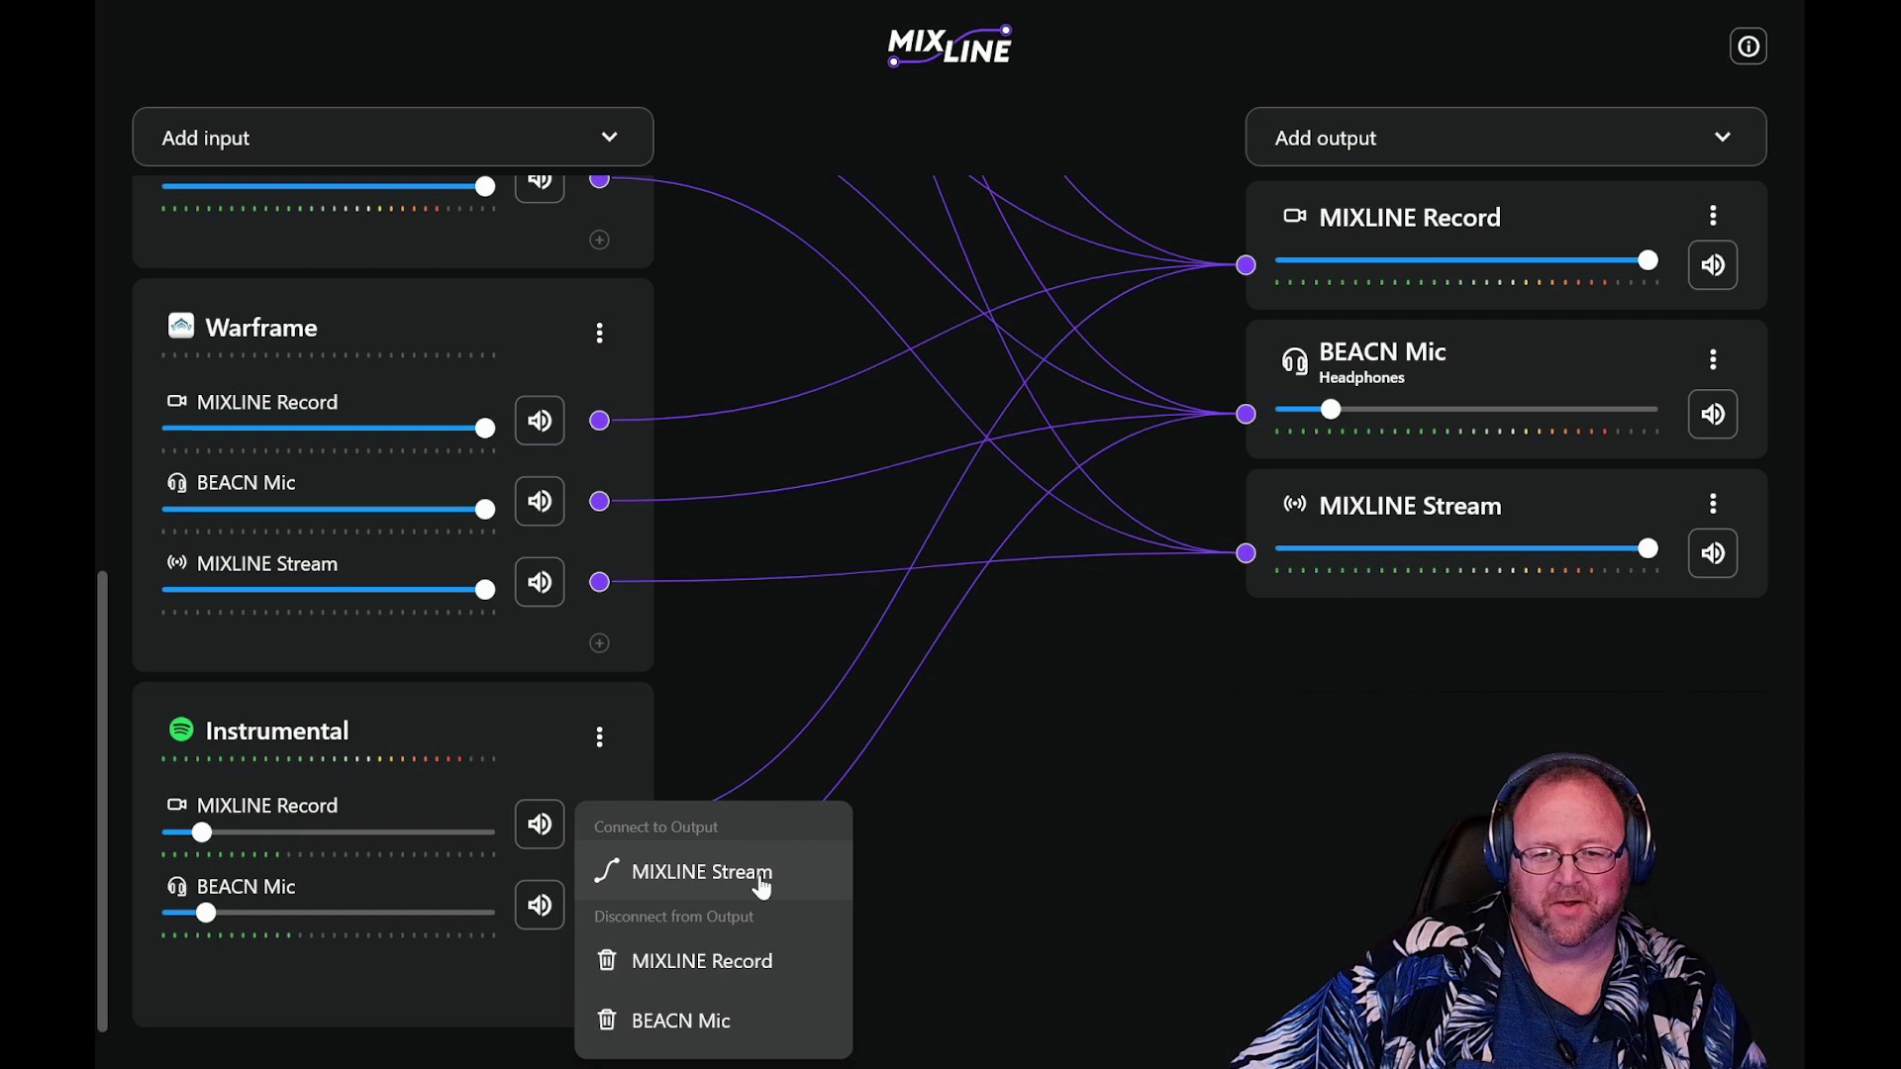
left_click(761, 884)
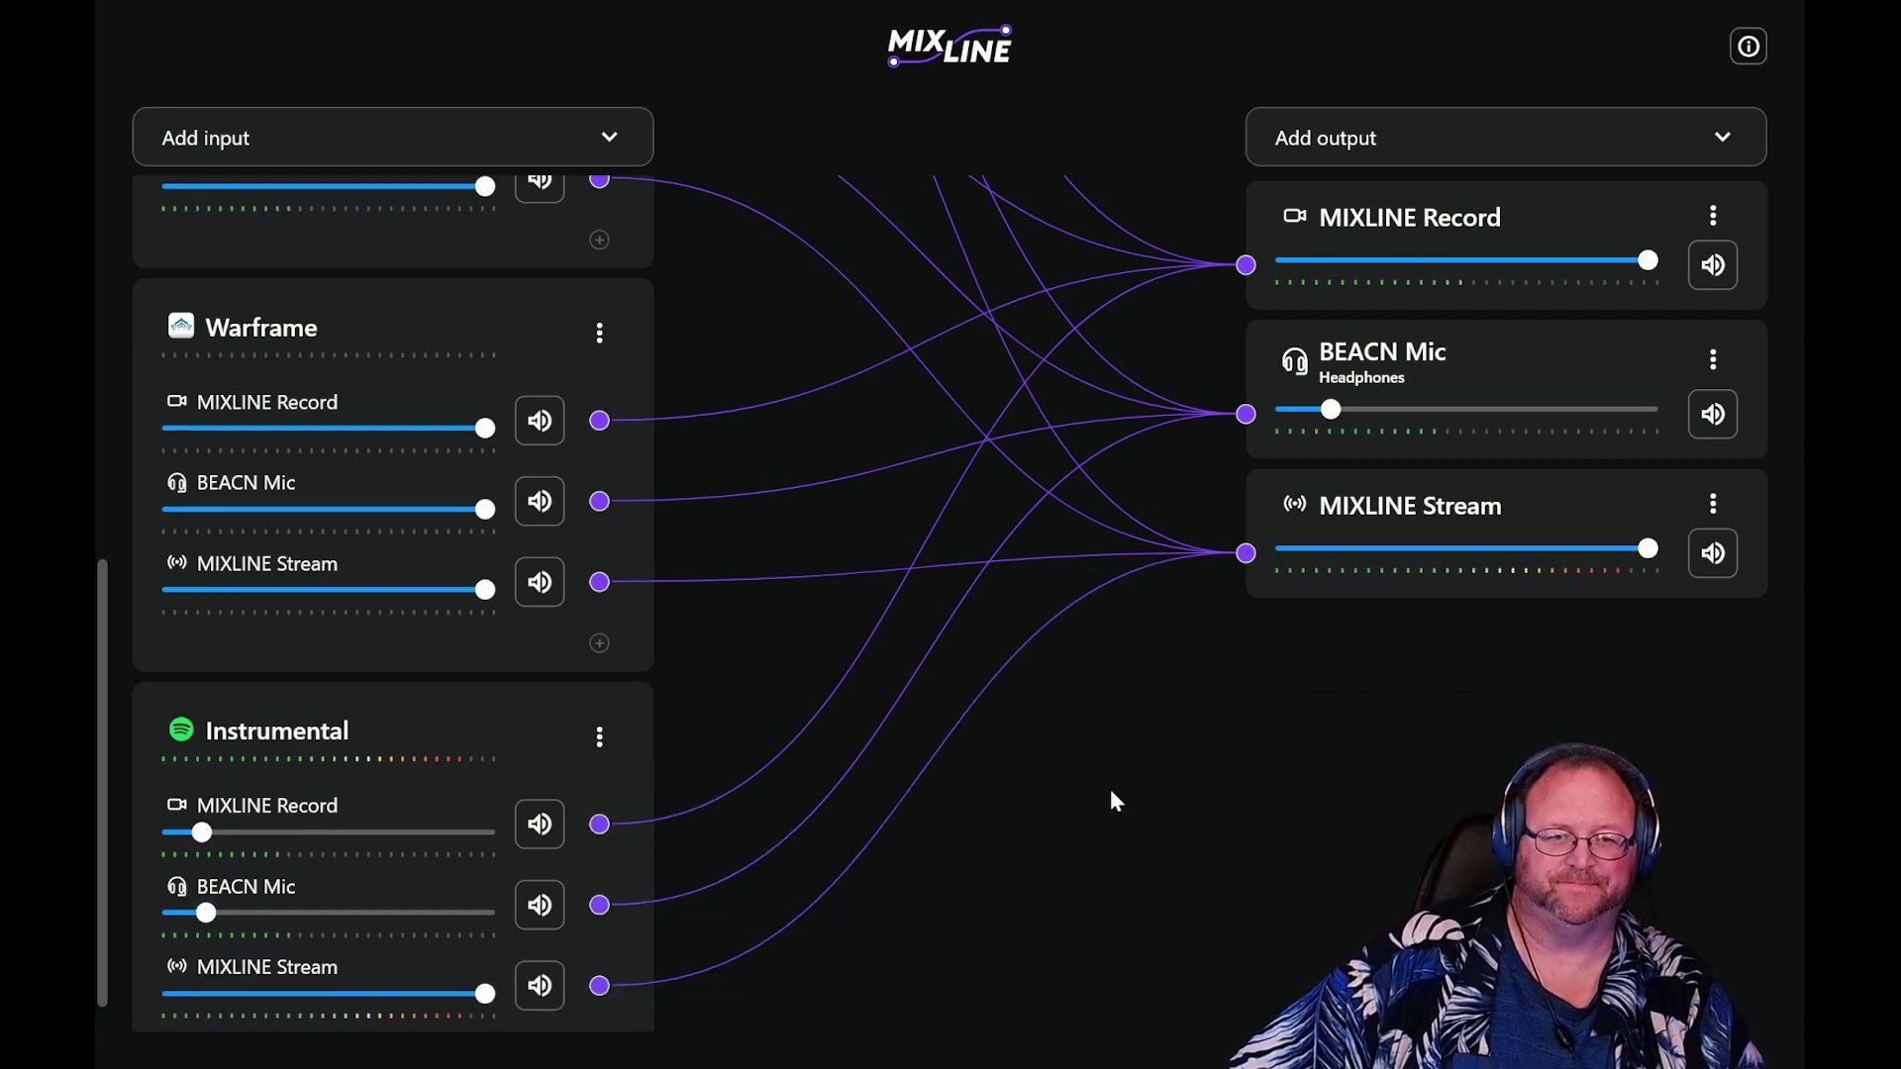
scroll(411, 726, "up", 3)
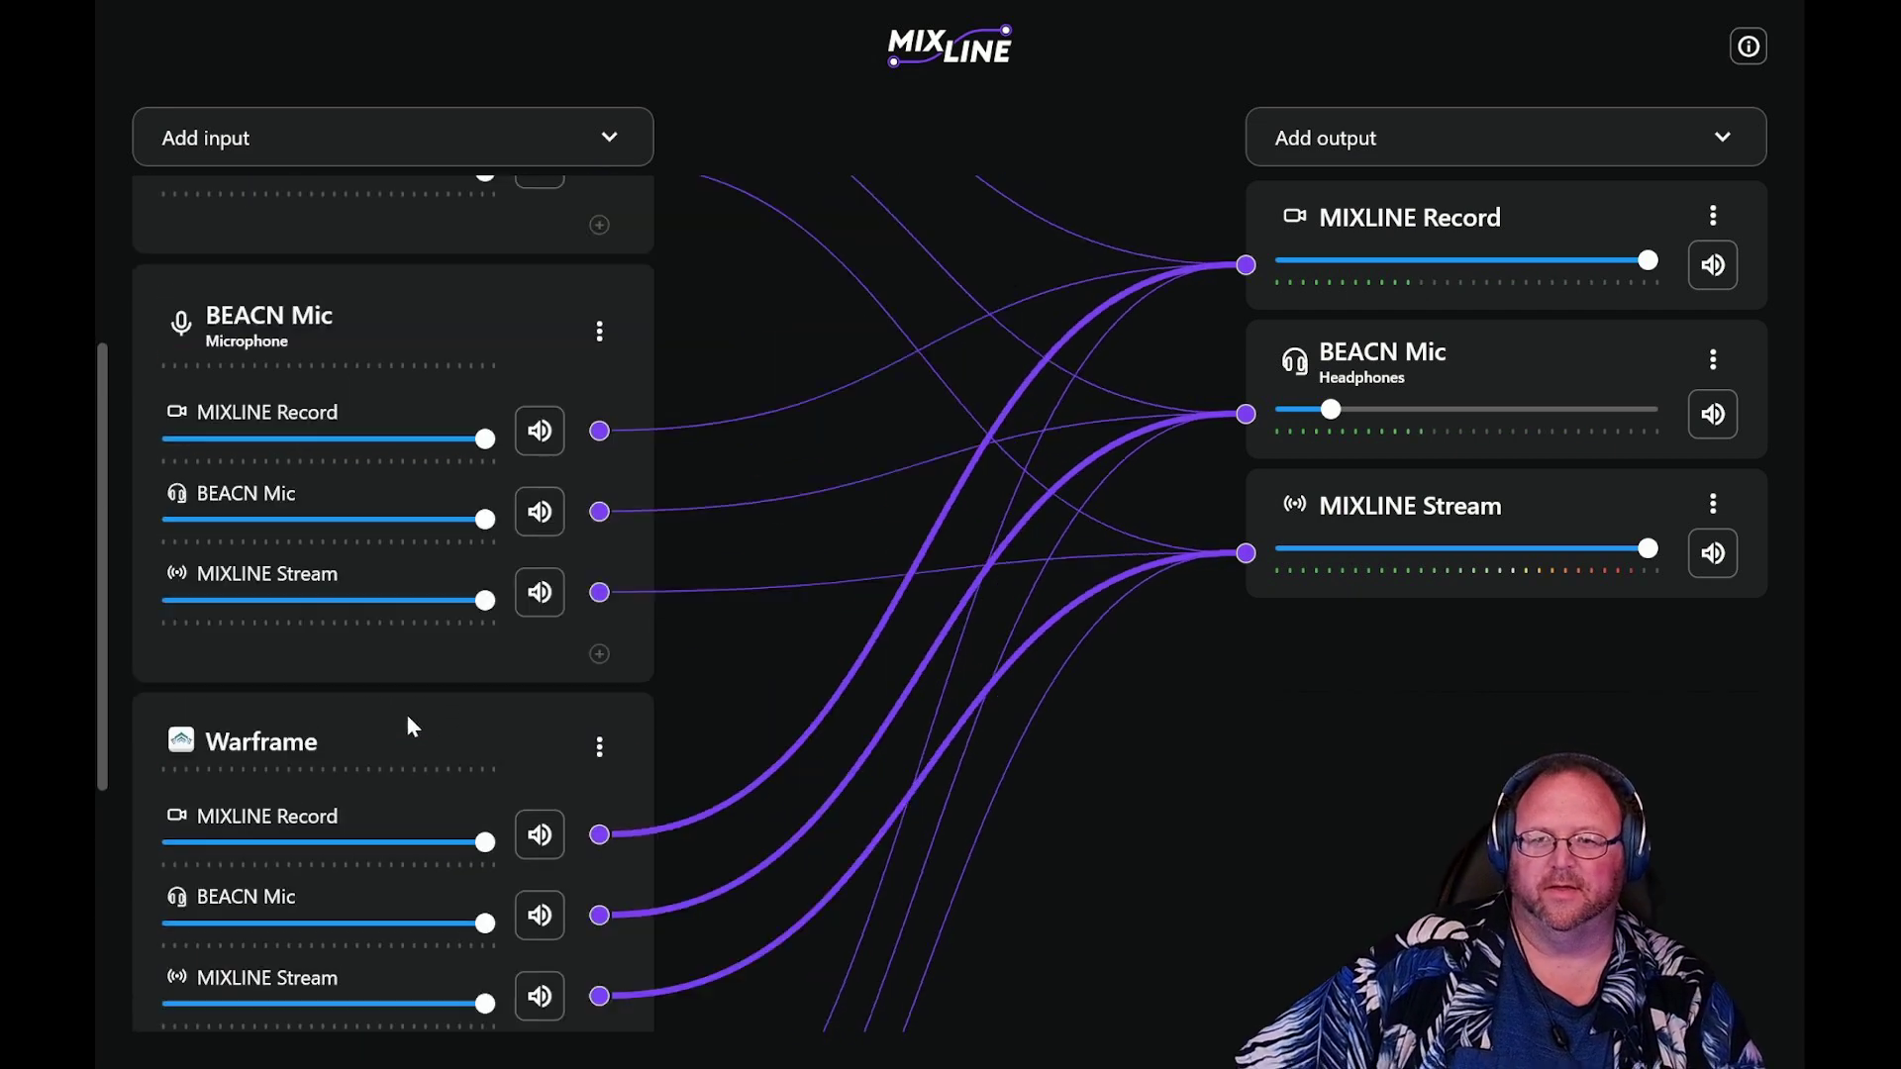
scroll(409, 726, "up", 3)
Open the Add input list to browse available devices and applications
left_click(608, 136)
scroll(418, 699, "down", 3)
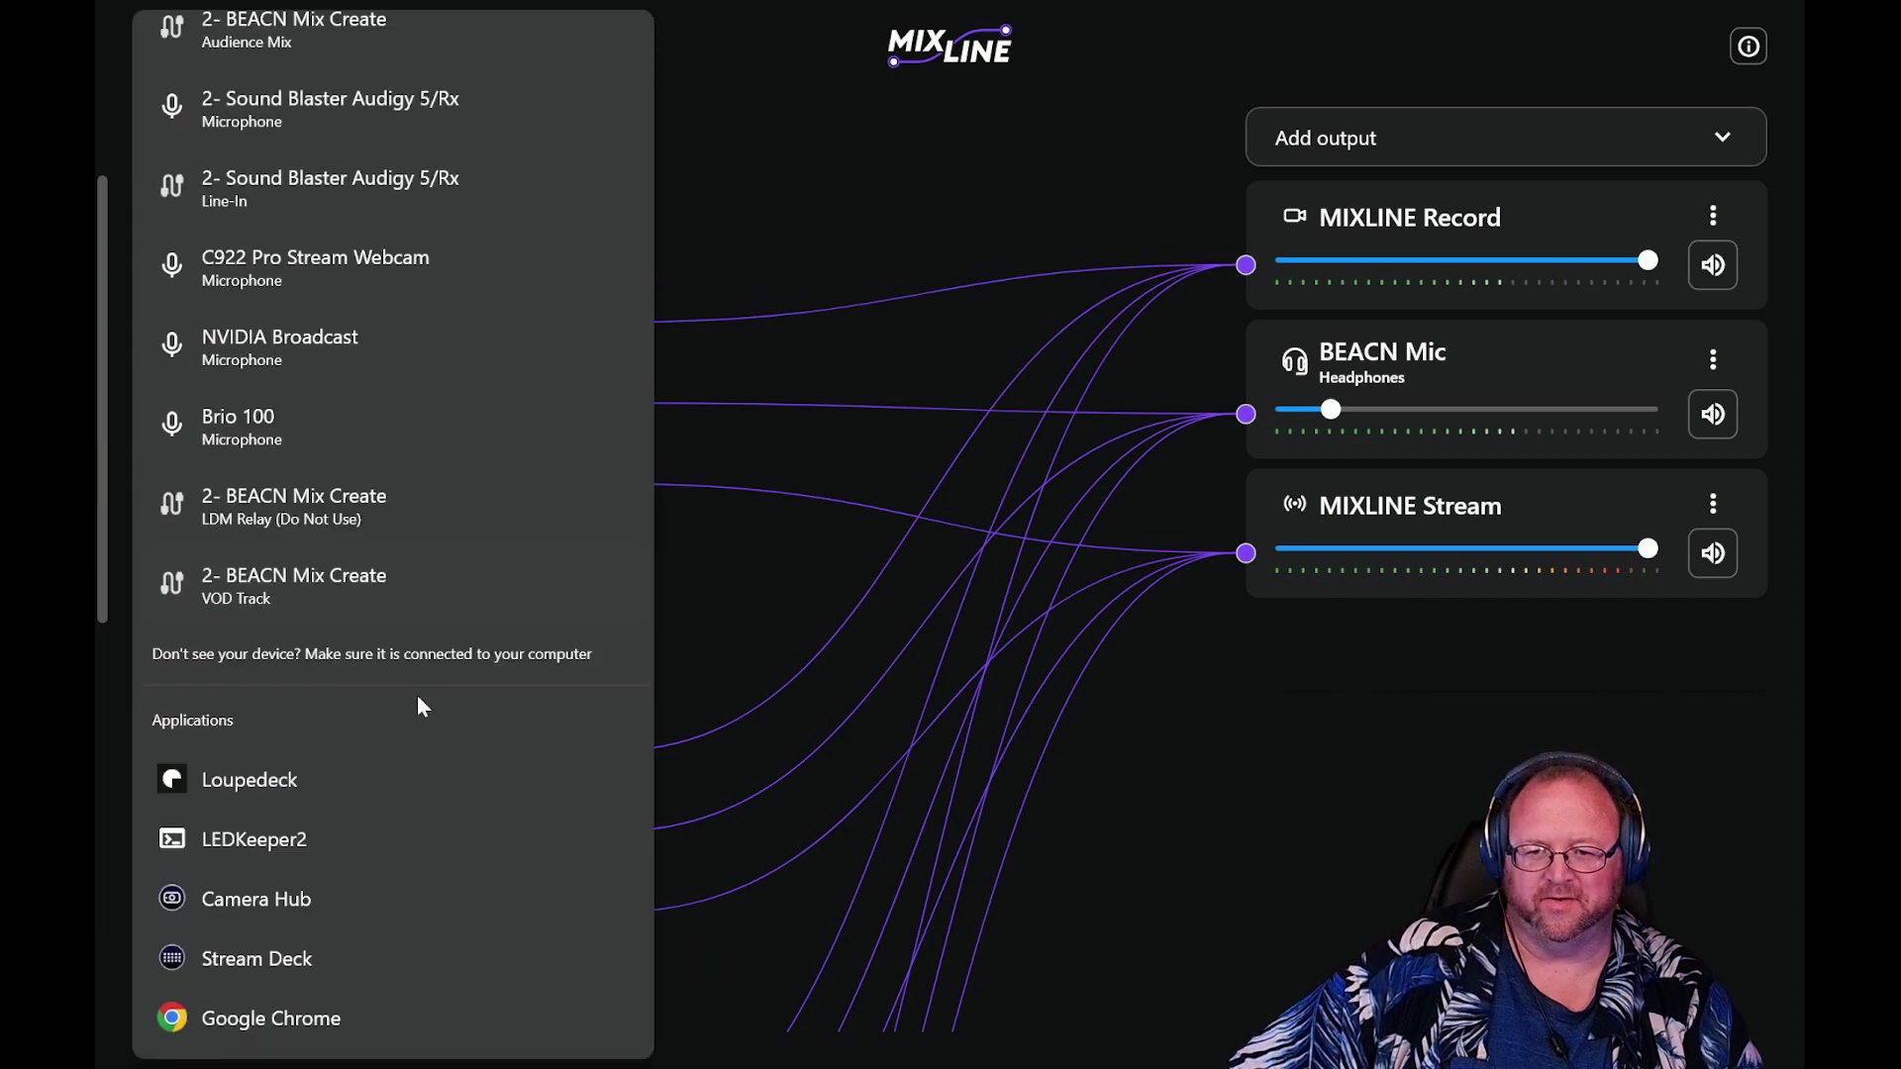
scroll(418, 709, "down", 2)
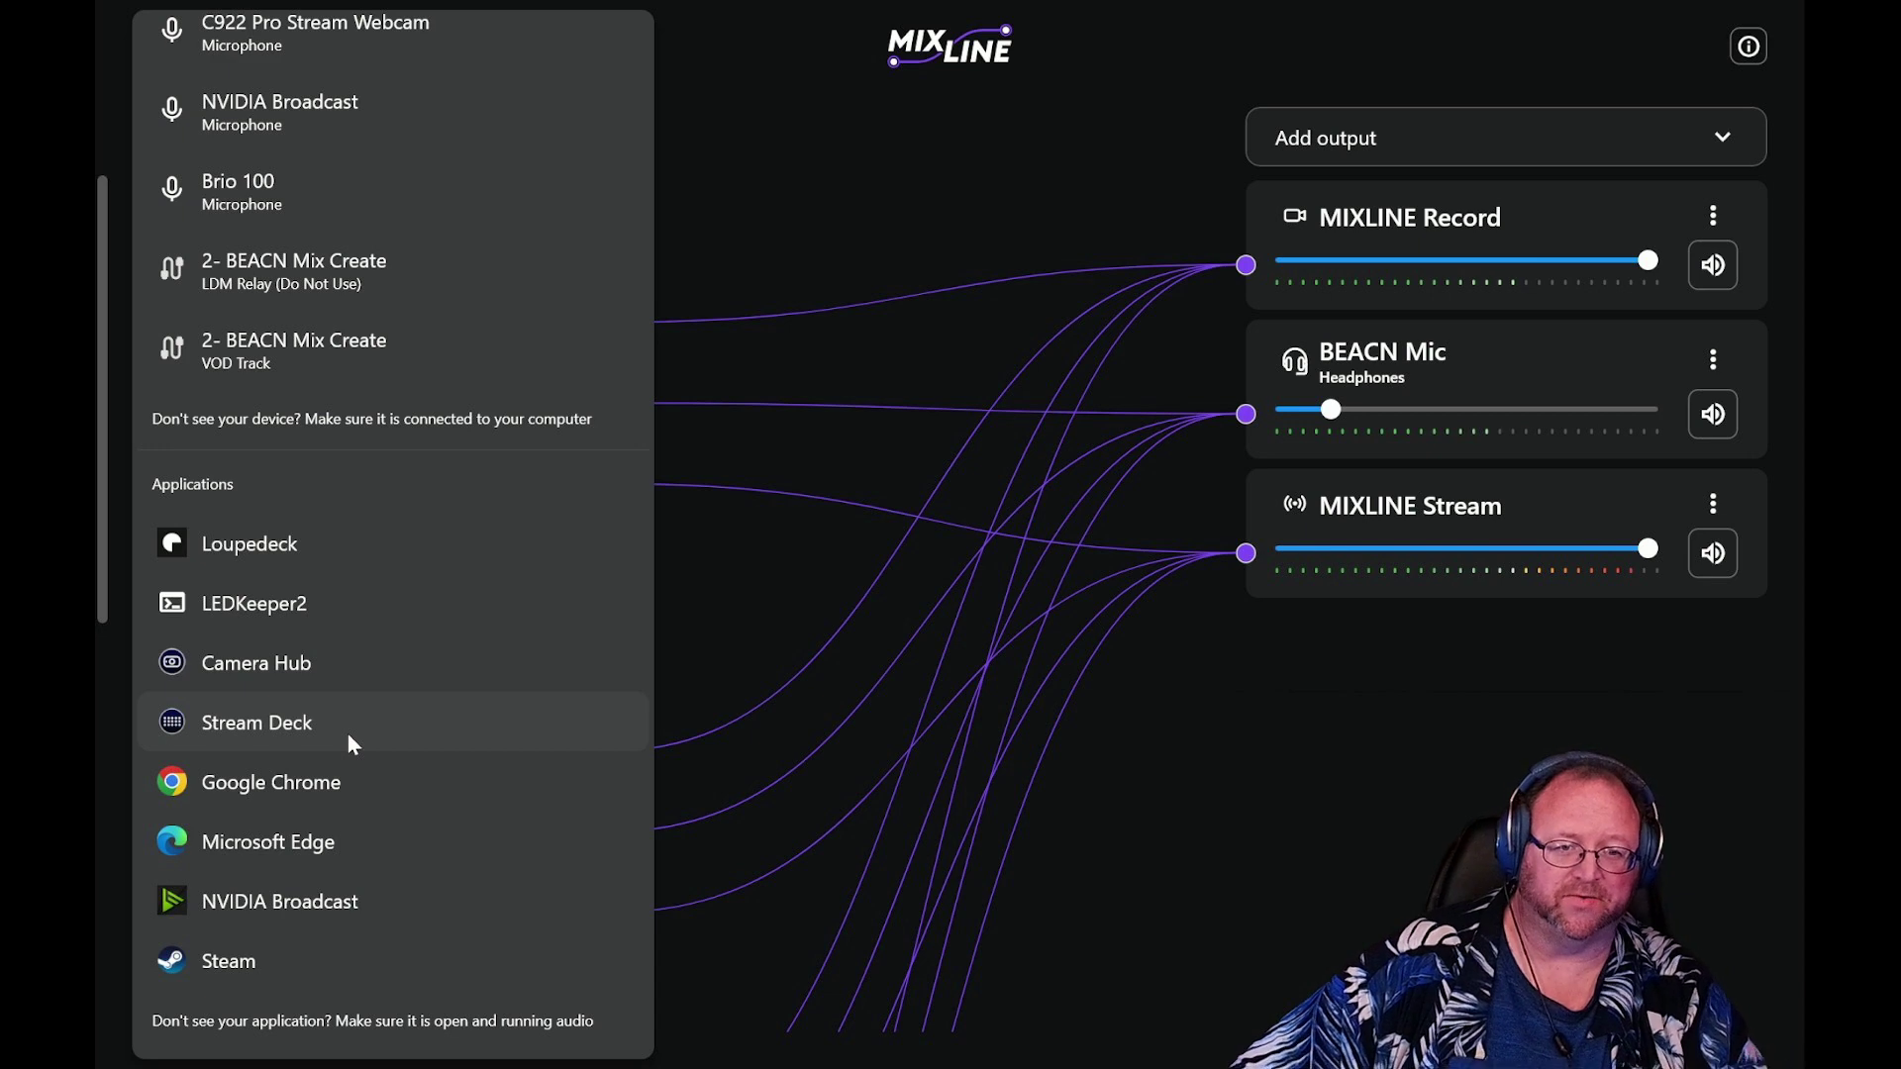
Close the device list, then mute and unmute Warframe in the BEACN Mic headphones
left_click(833, 182)
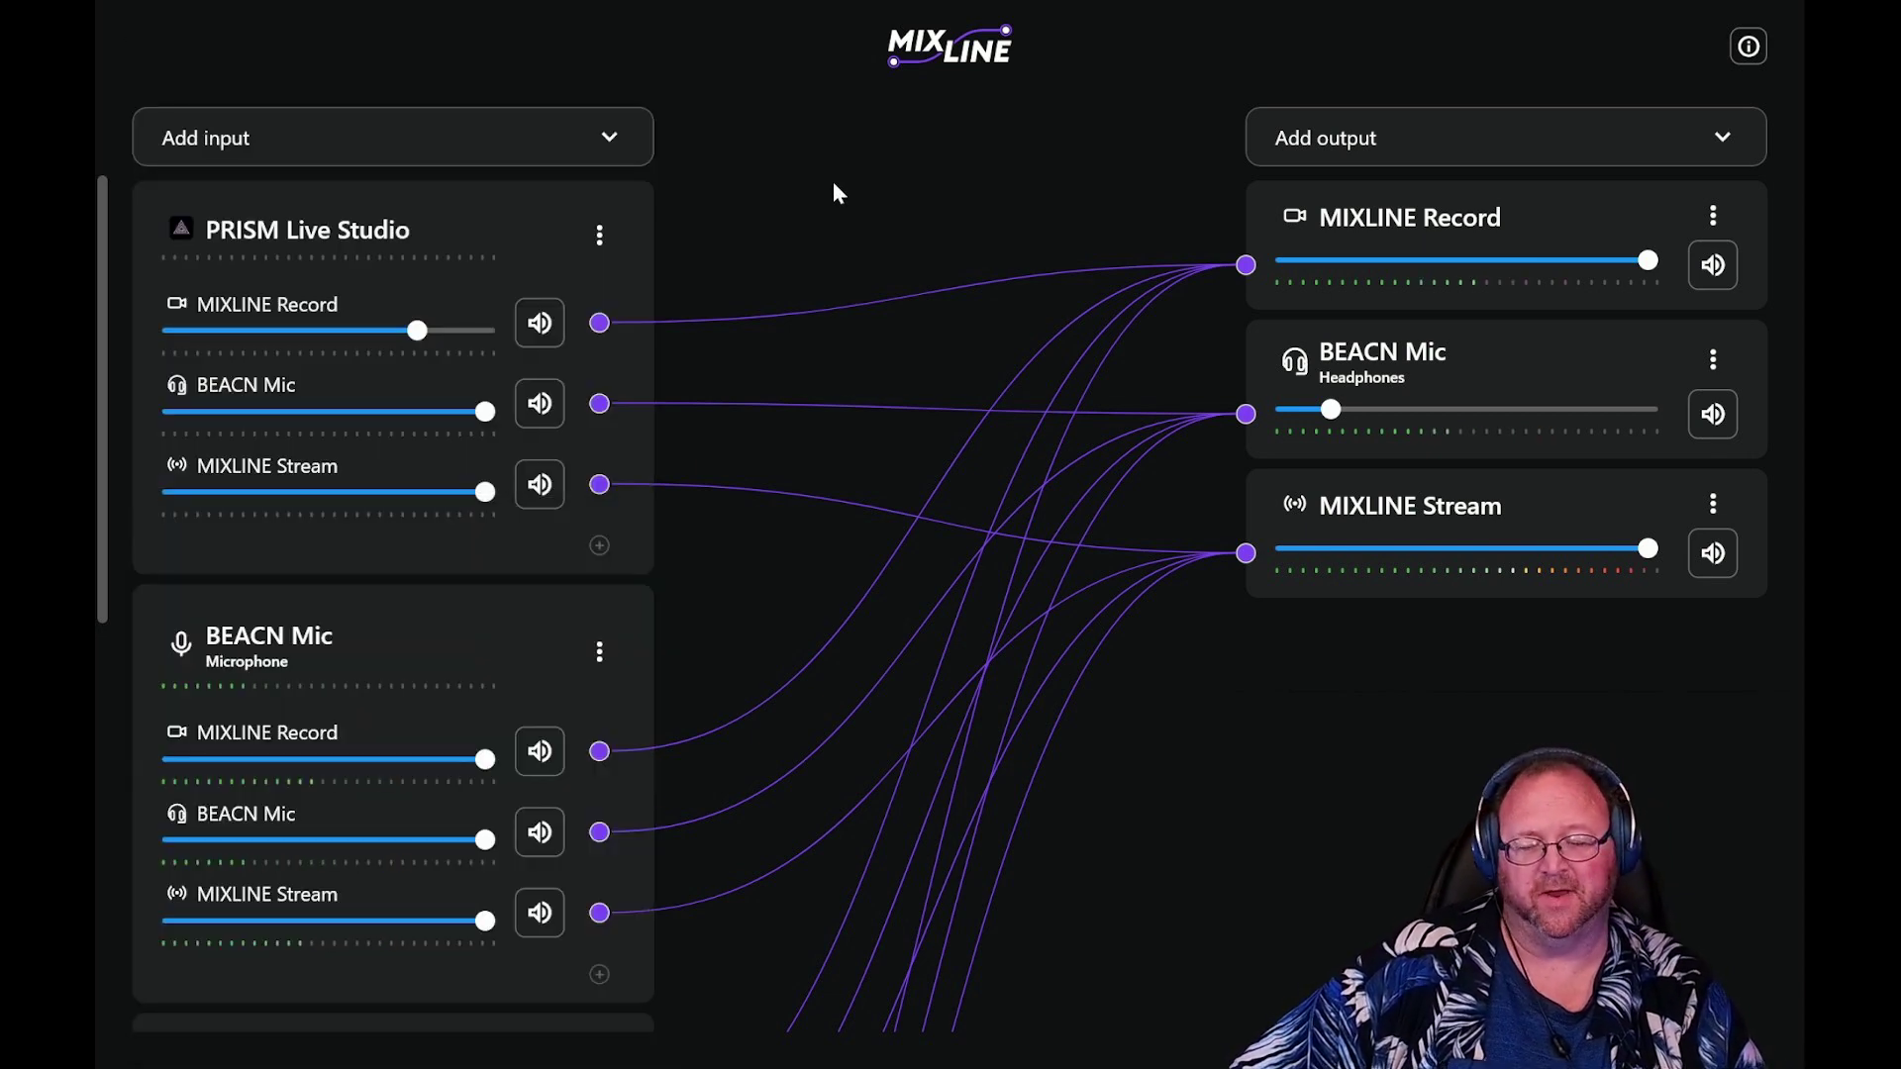
scroll(579, 490, "down", 3)
scroll(562, 579, "down", 2)
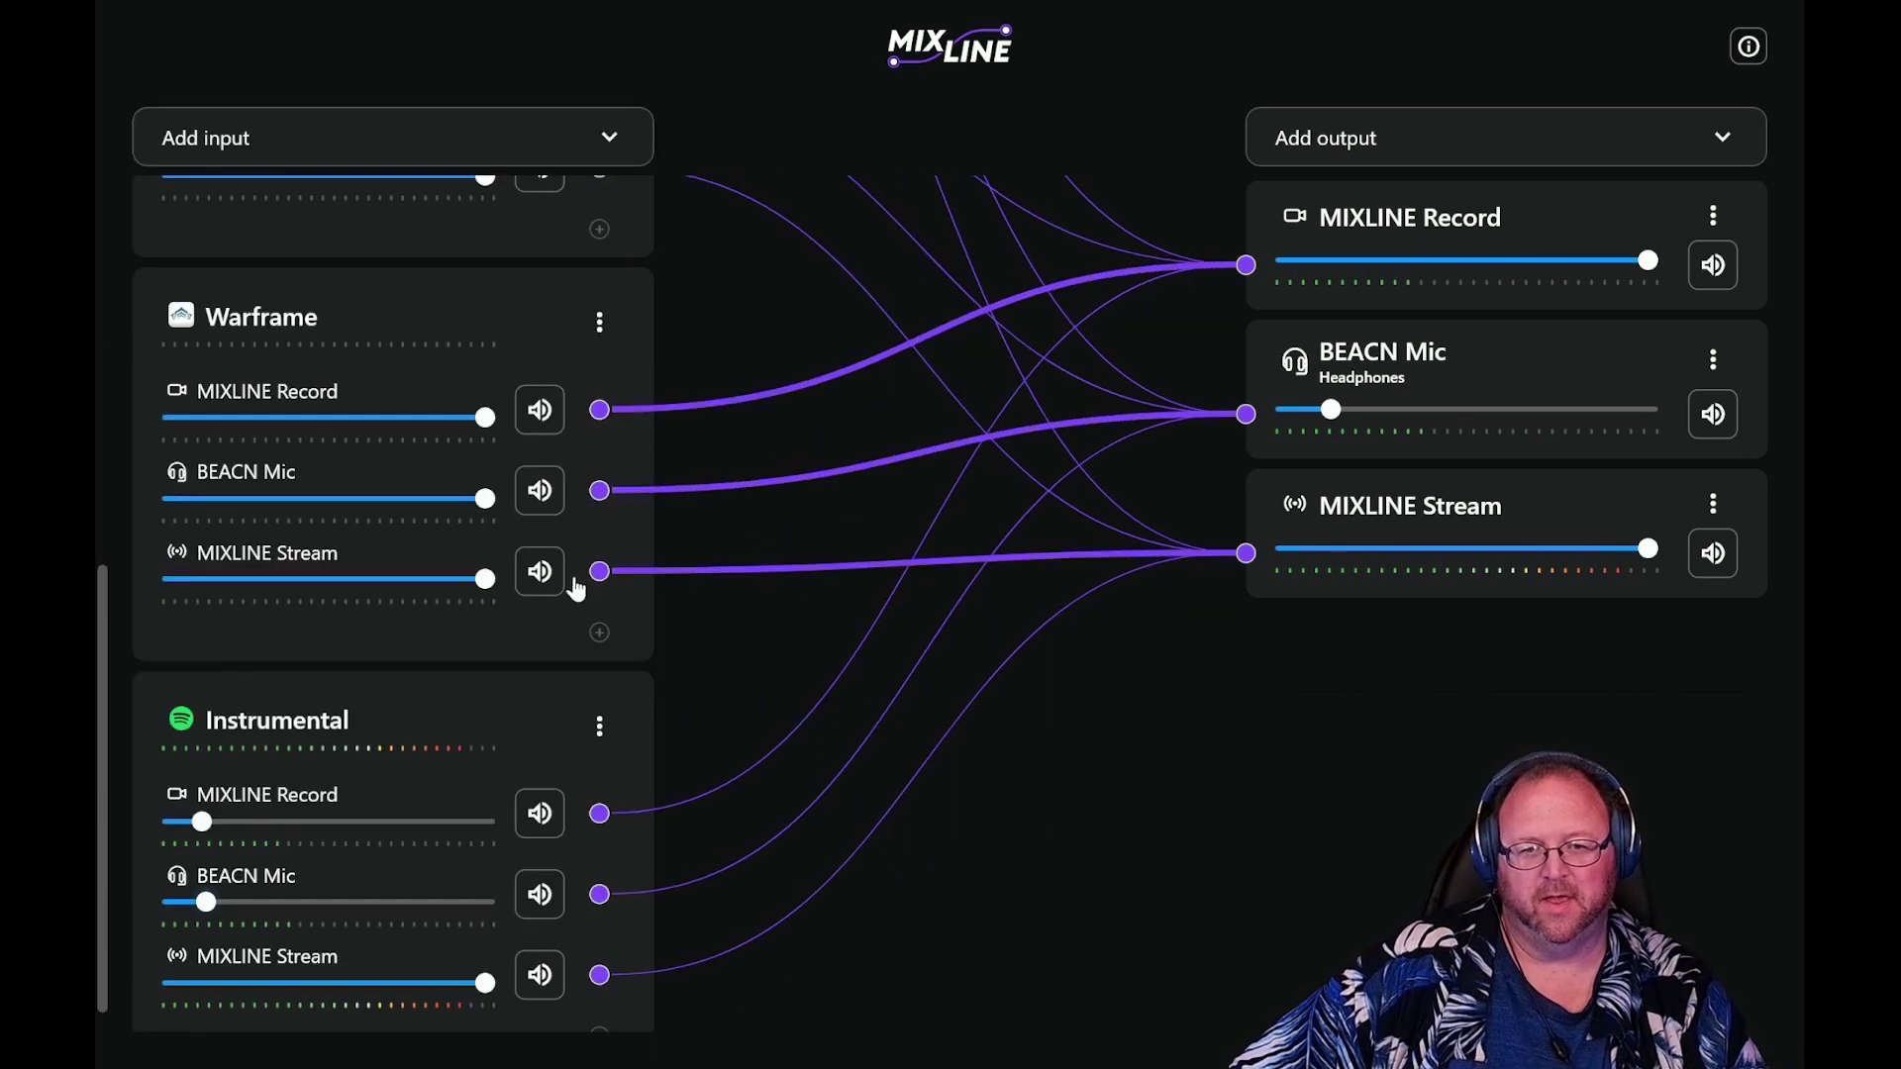
scroll(569, 580, "up", 2)
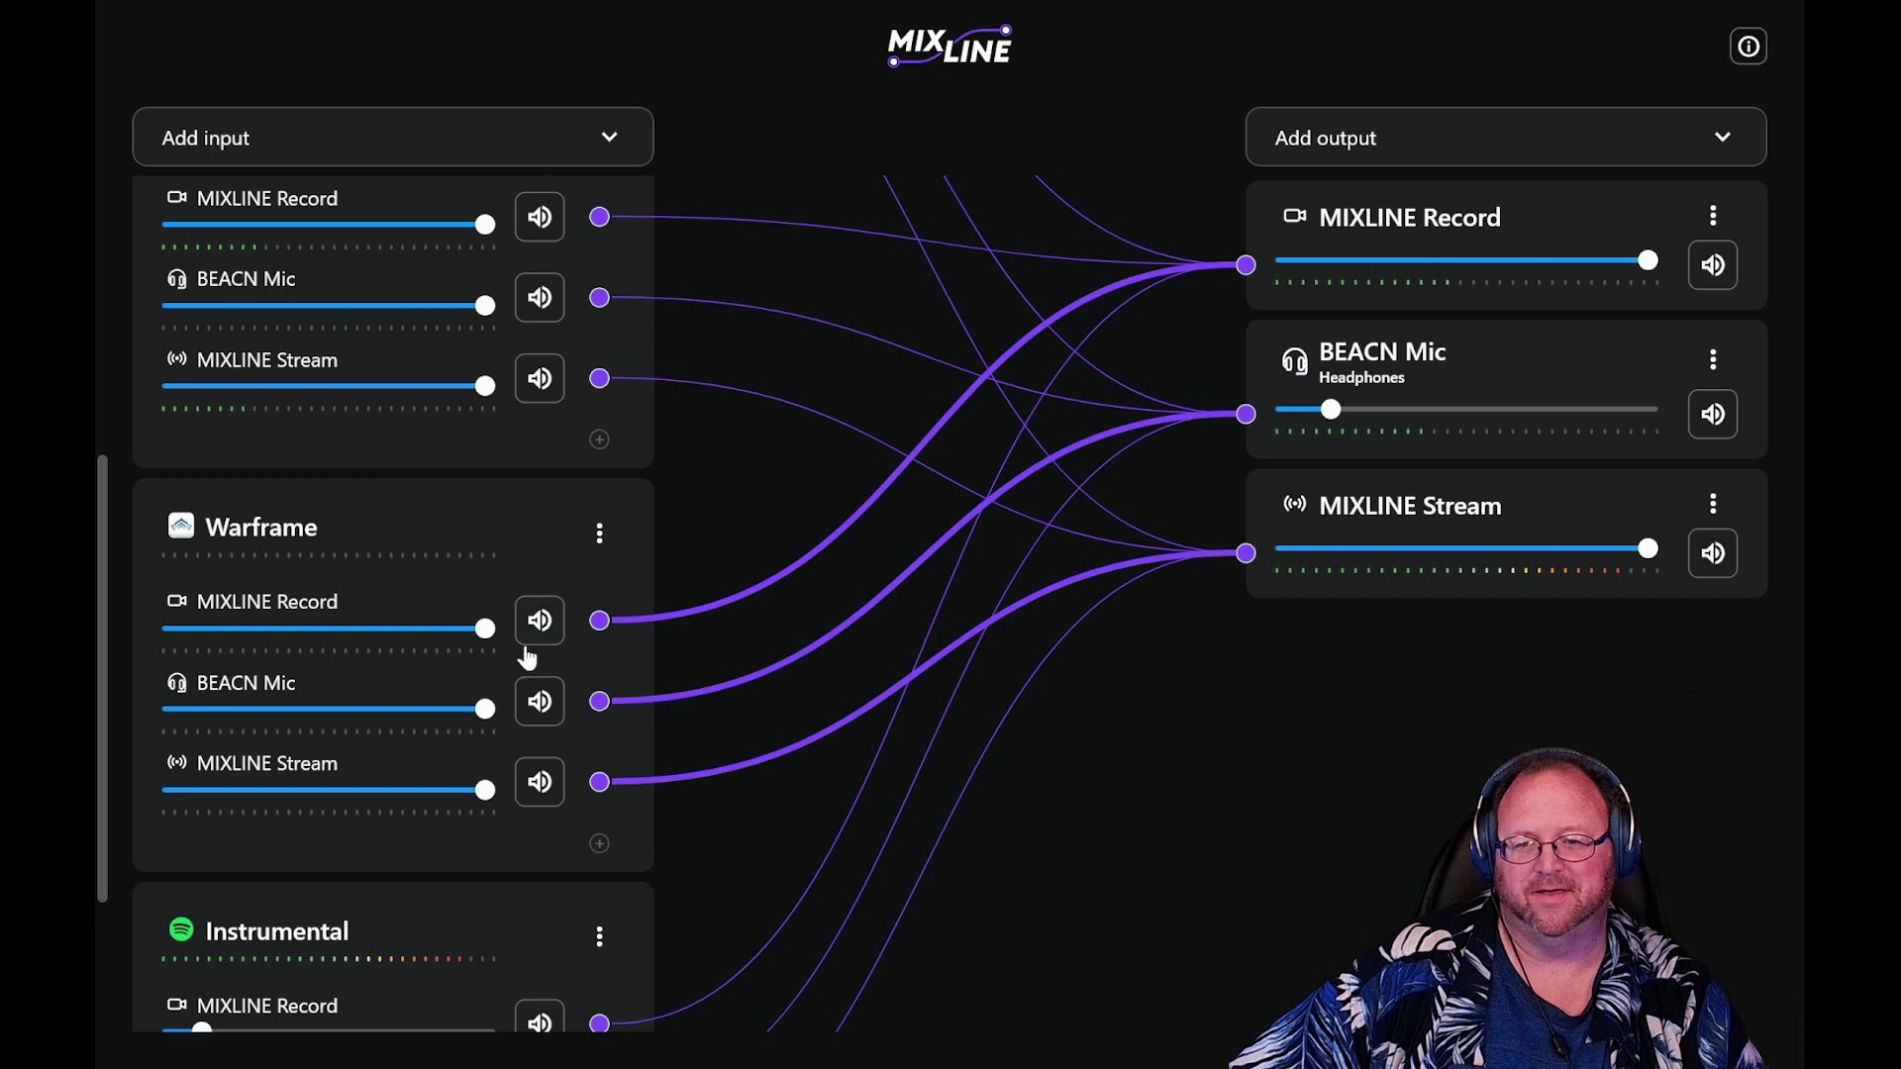
left_click(539, 702)
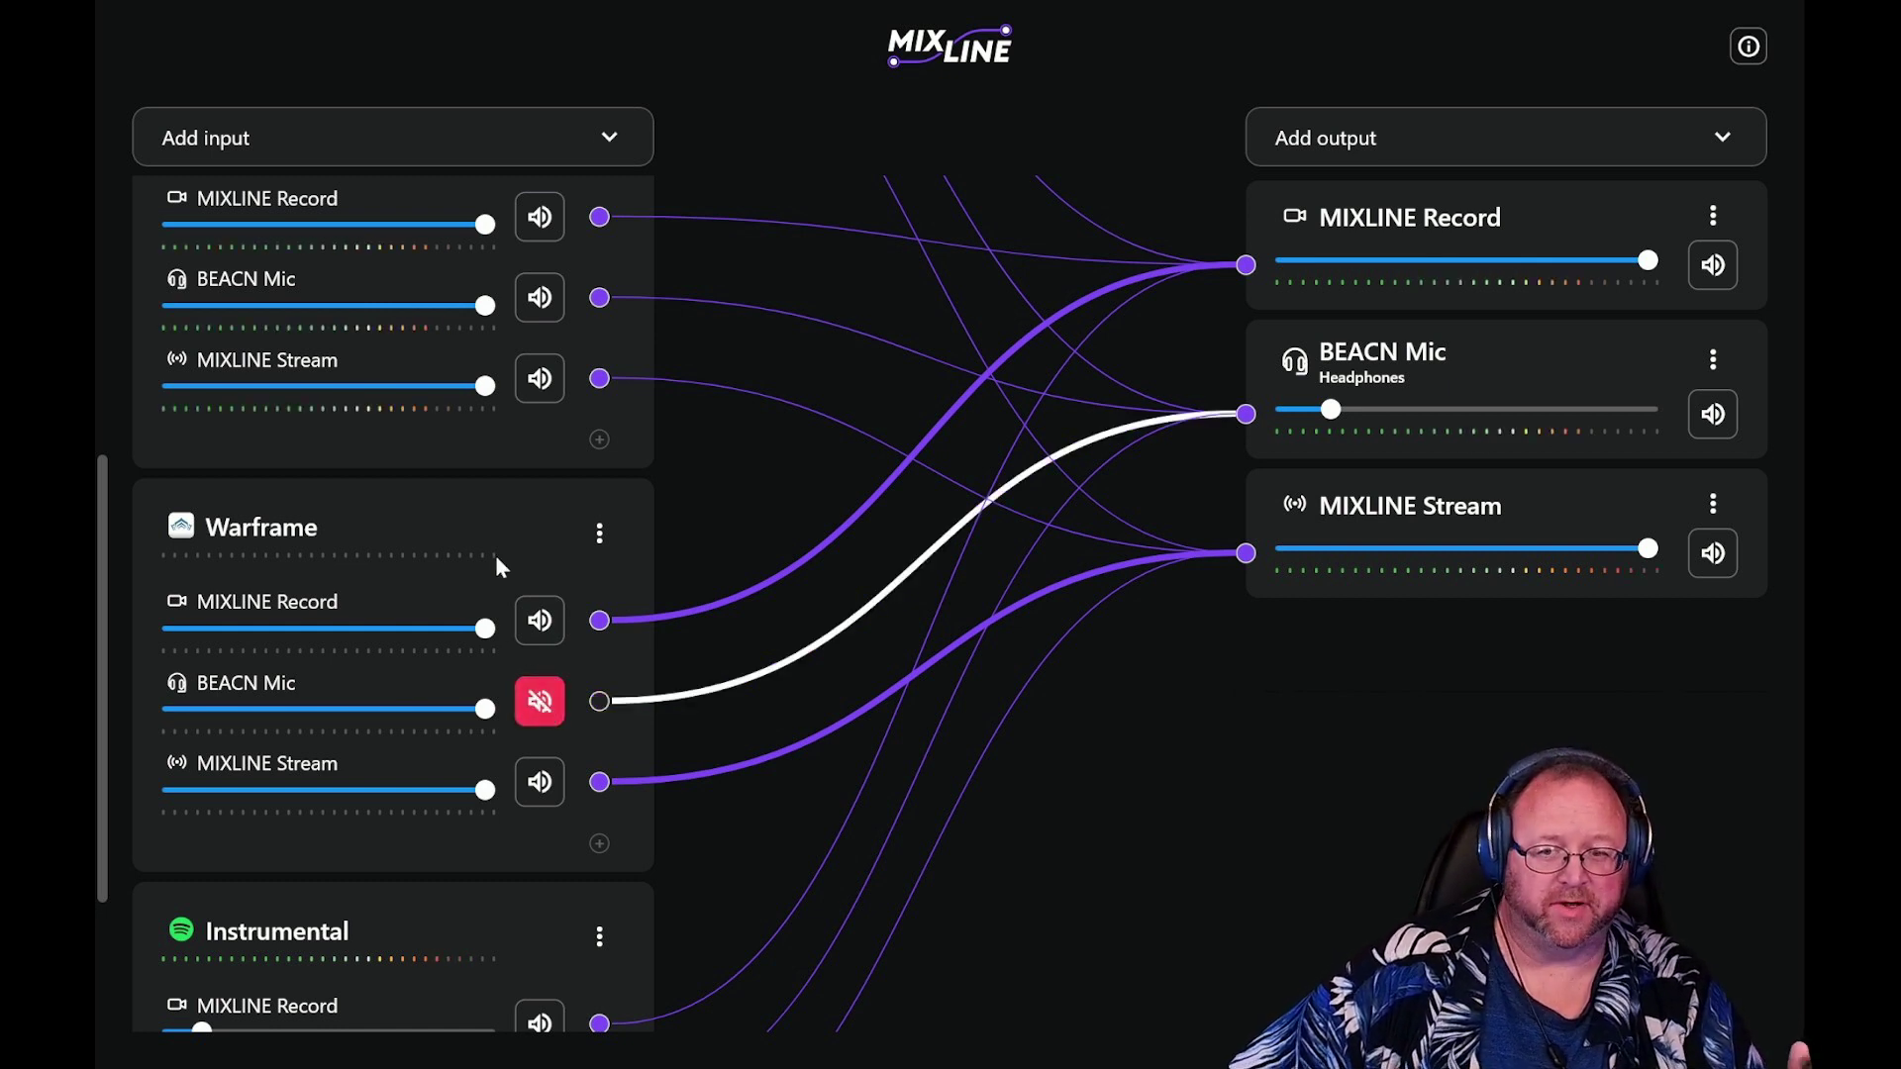
left_click(539, 701)
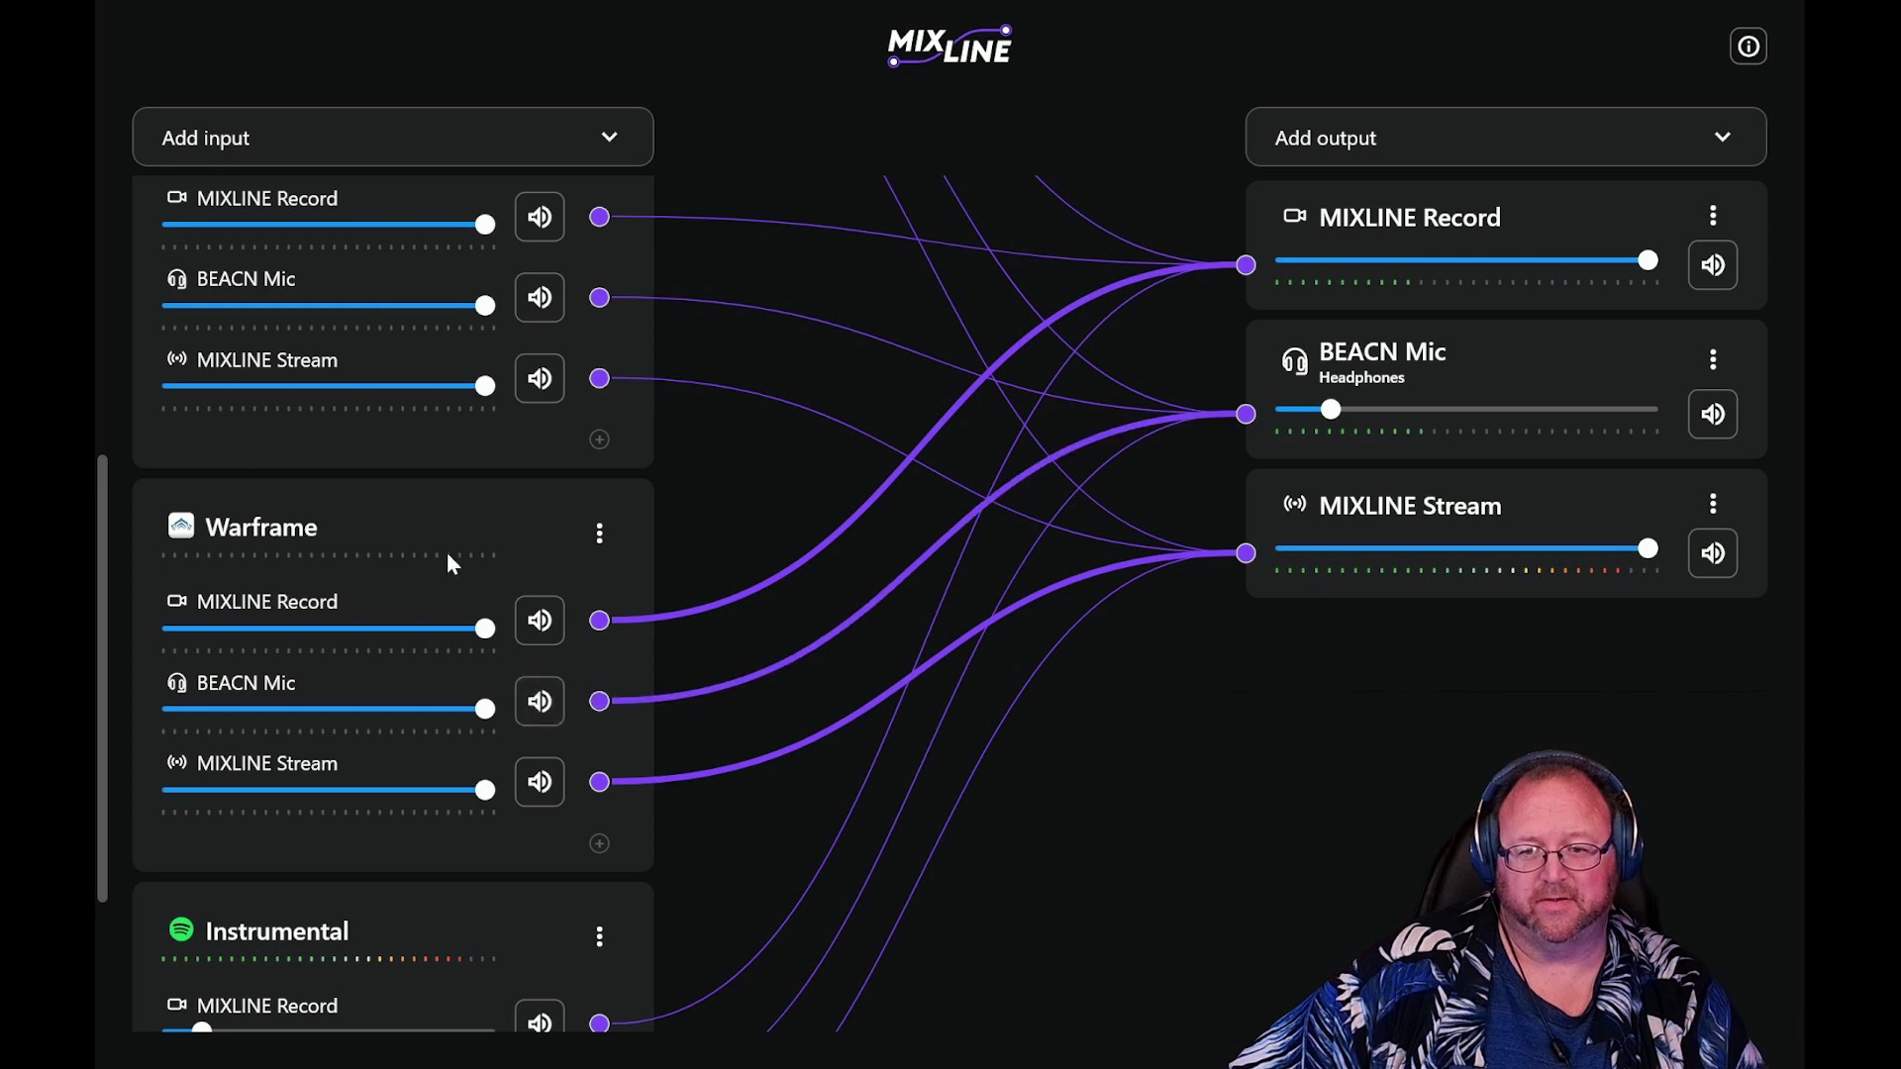
scroll(447, 552, "up", 3)
Leave the microphone's BEACN Mic headphone send muted
left_click(538, 545)
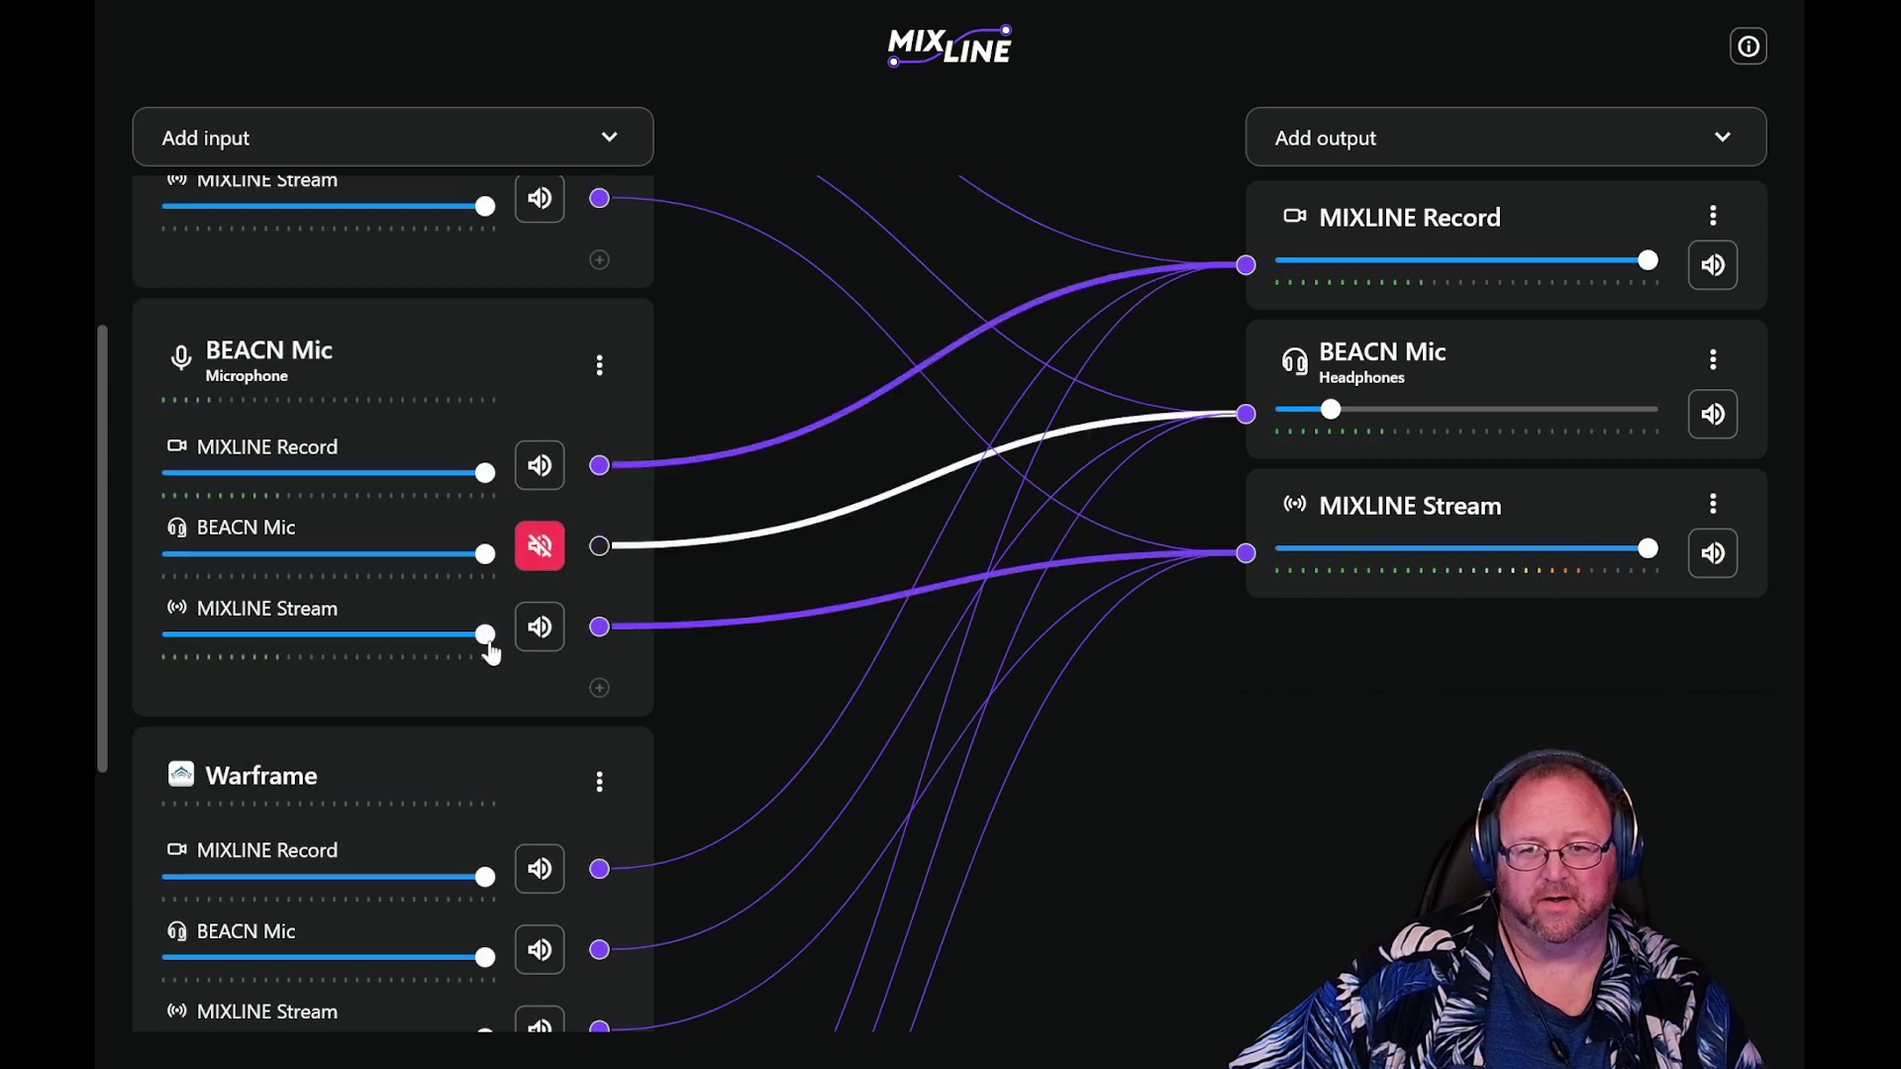
scroll(453, 771, "down", 1)
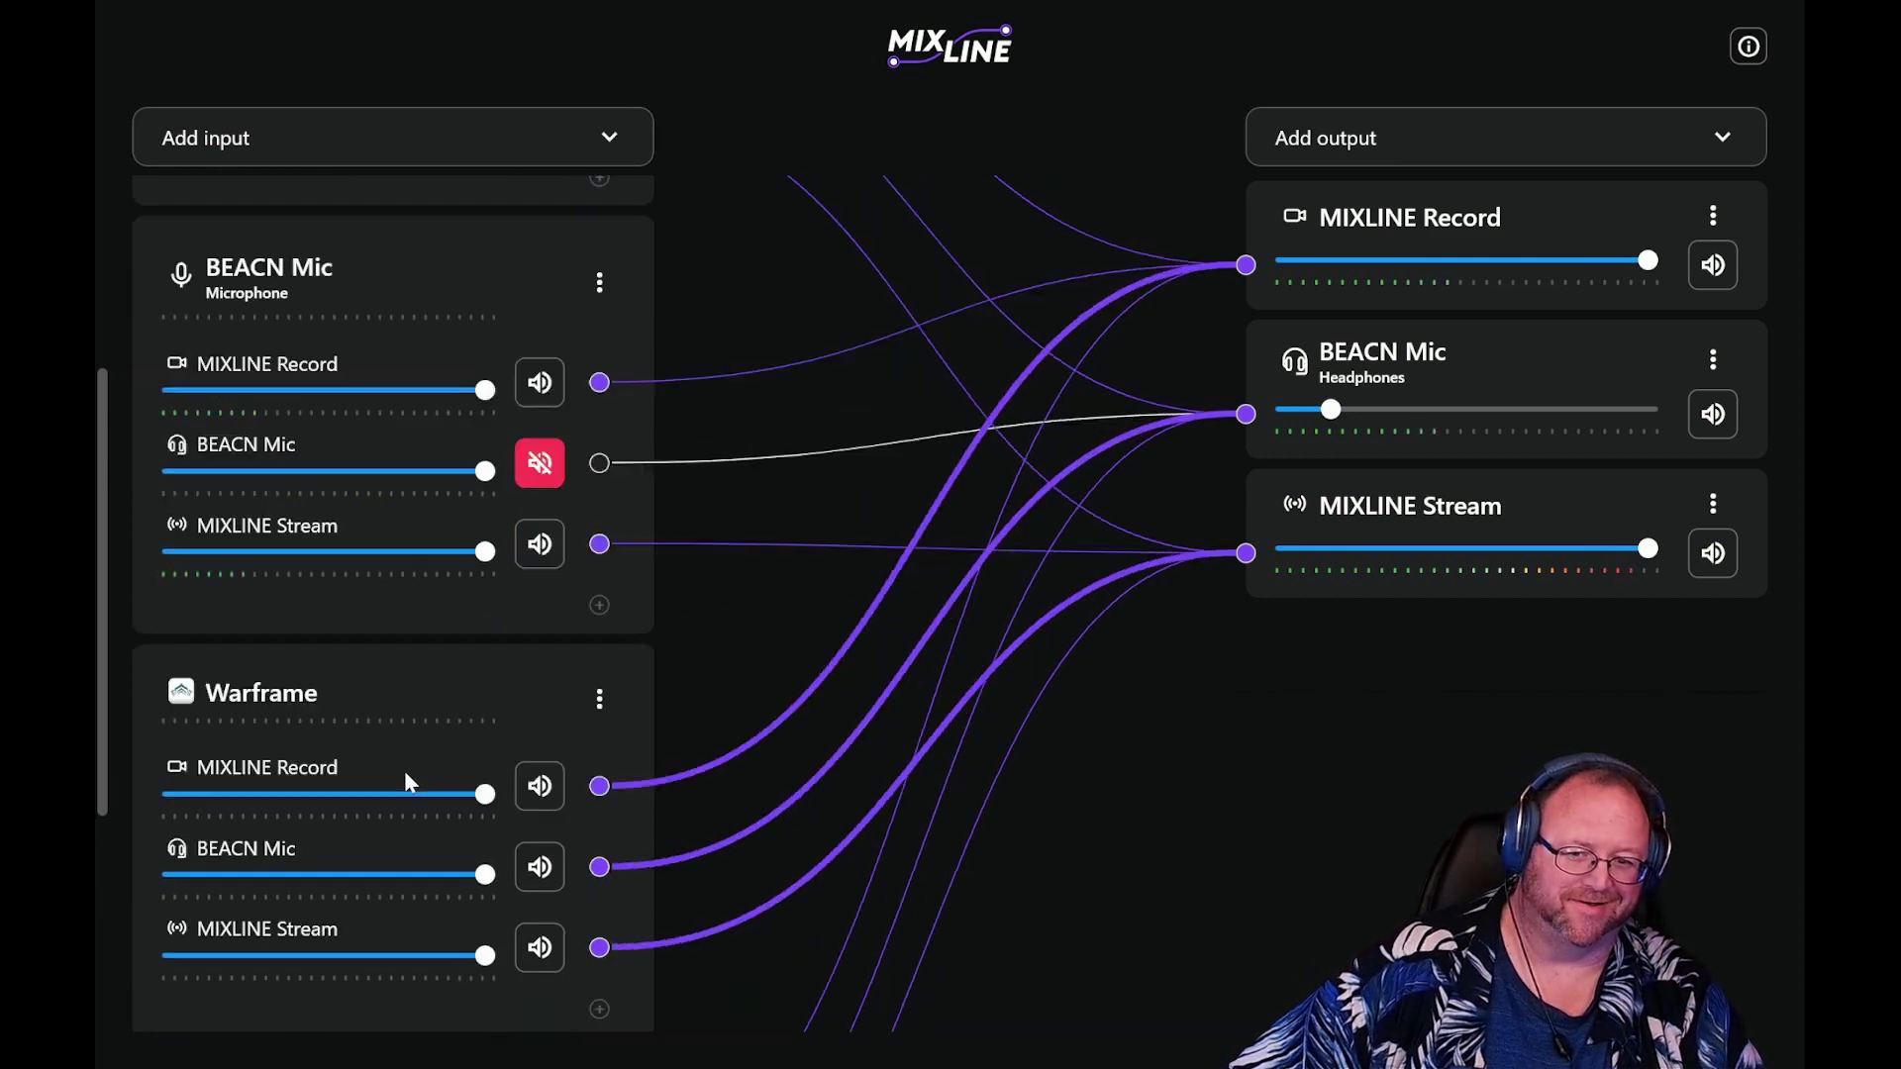
scroll(404, 773, "down", 3)
scroll(381, 757, "up", 5)
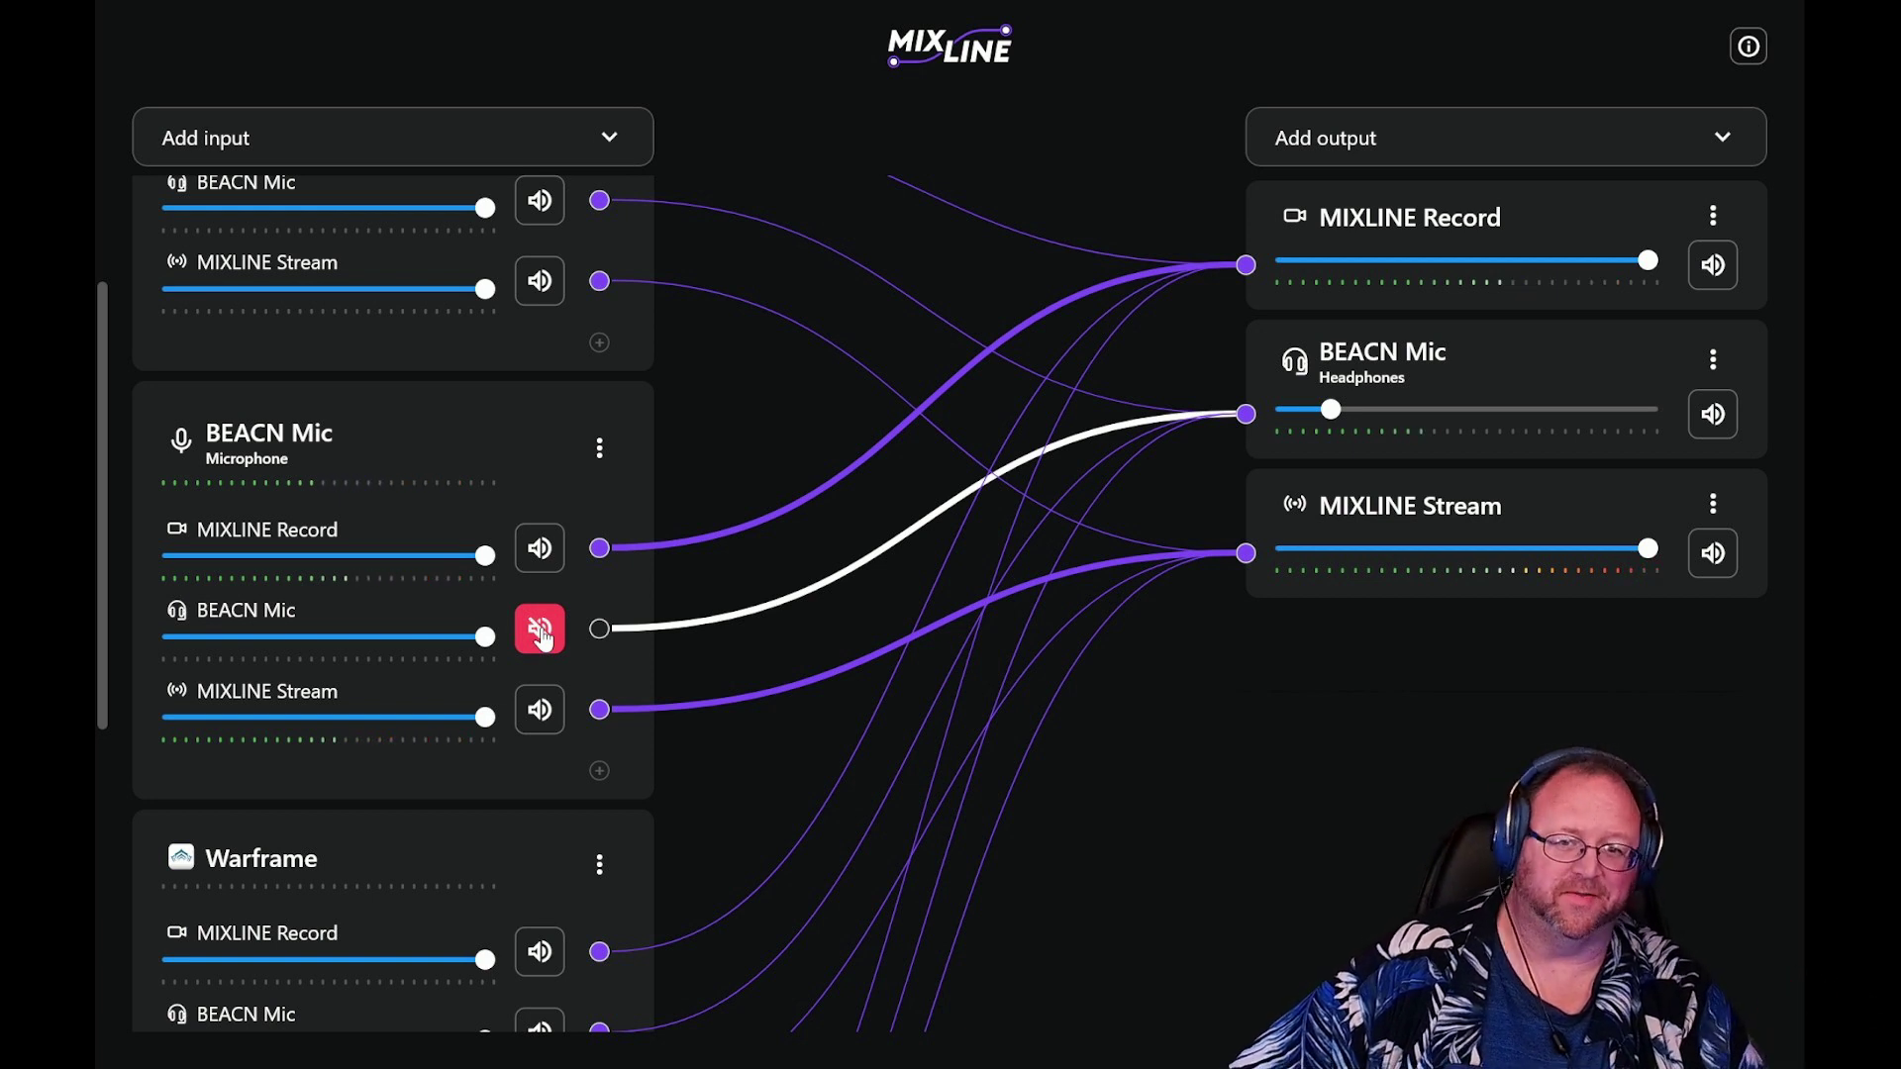
left_click(539, 629)
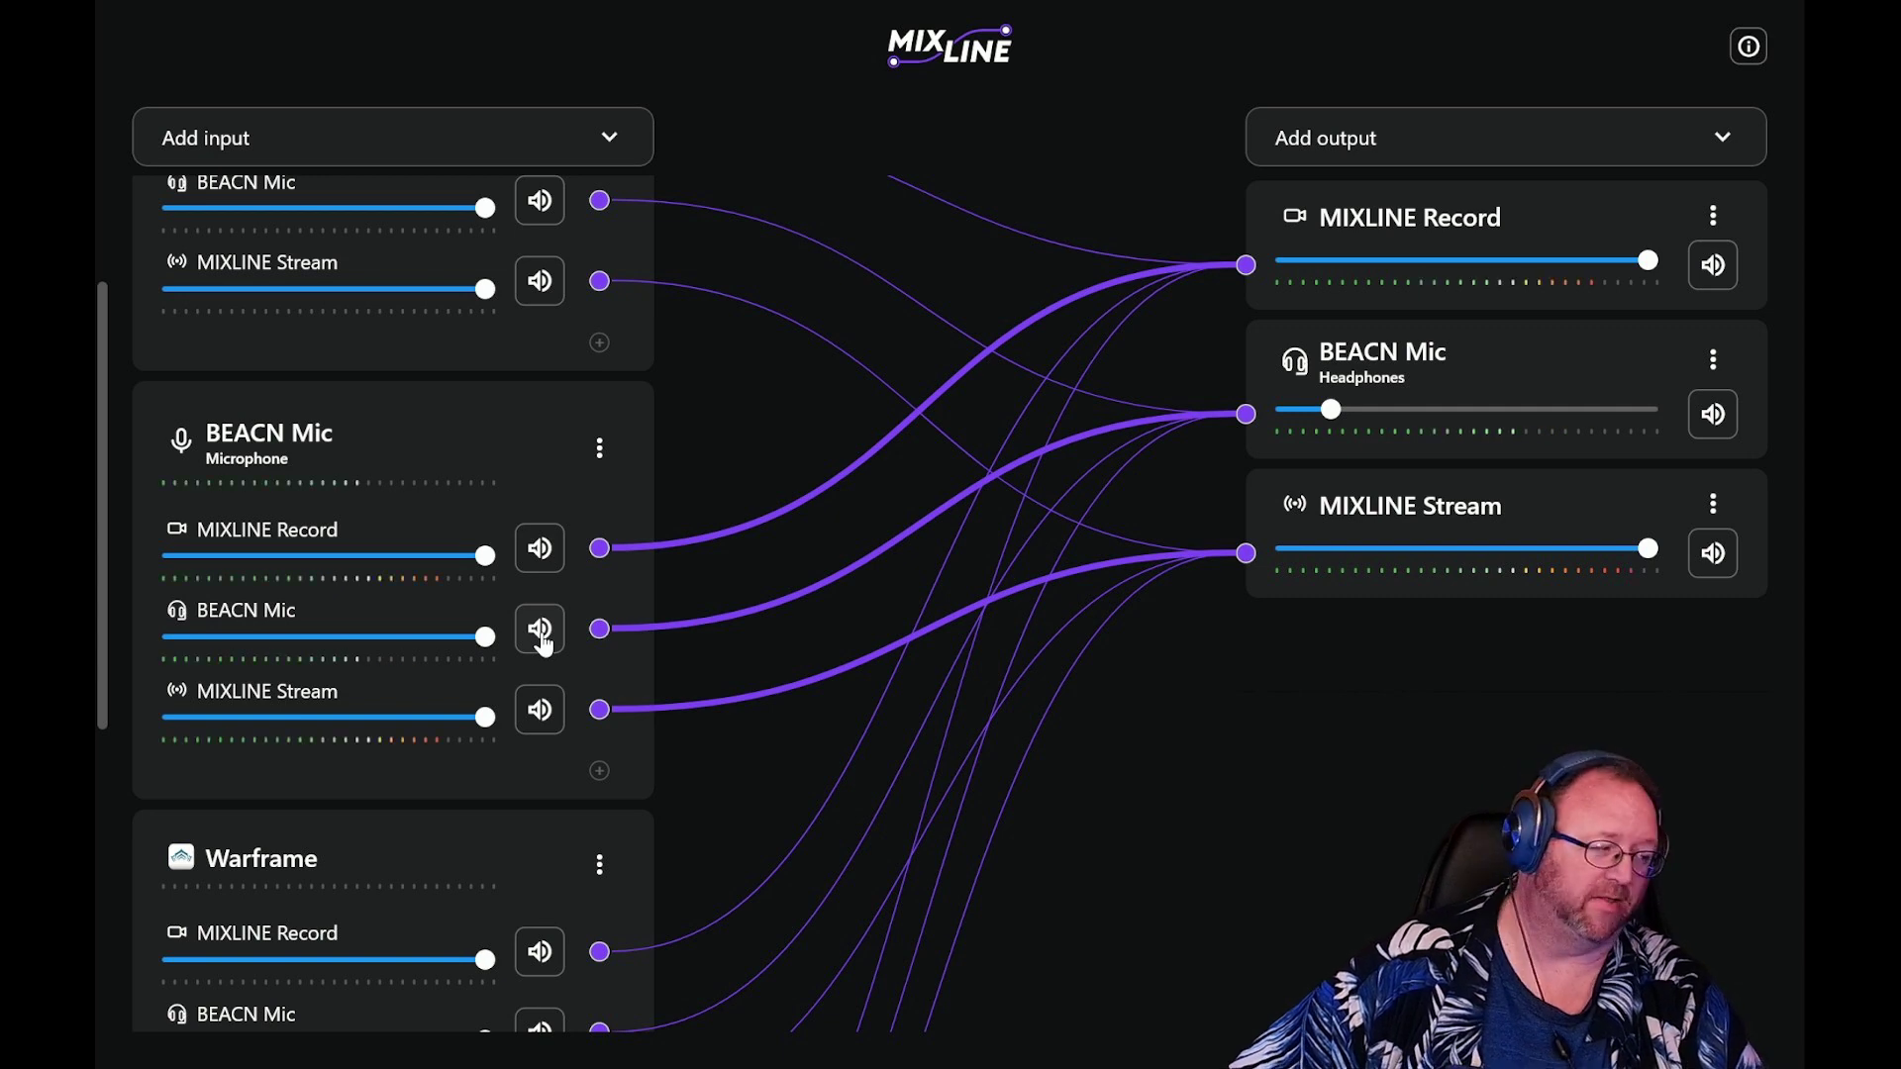
left_click(541, 634)
scroll(391, 793, "down", 3)
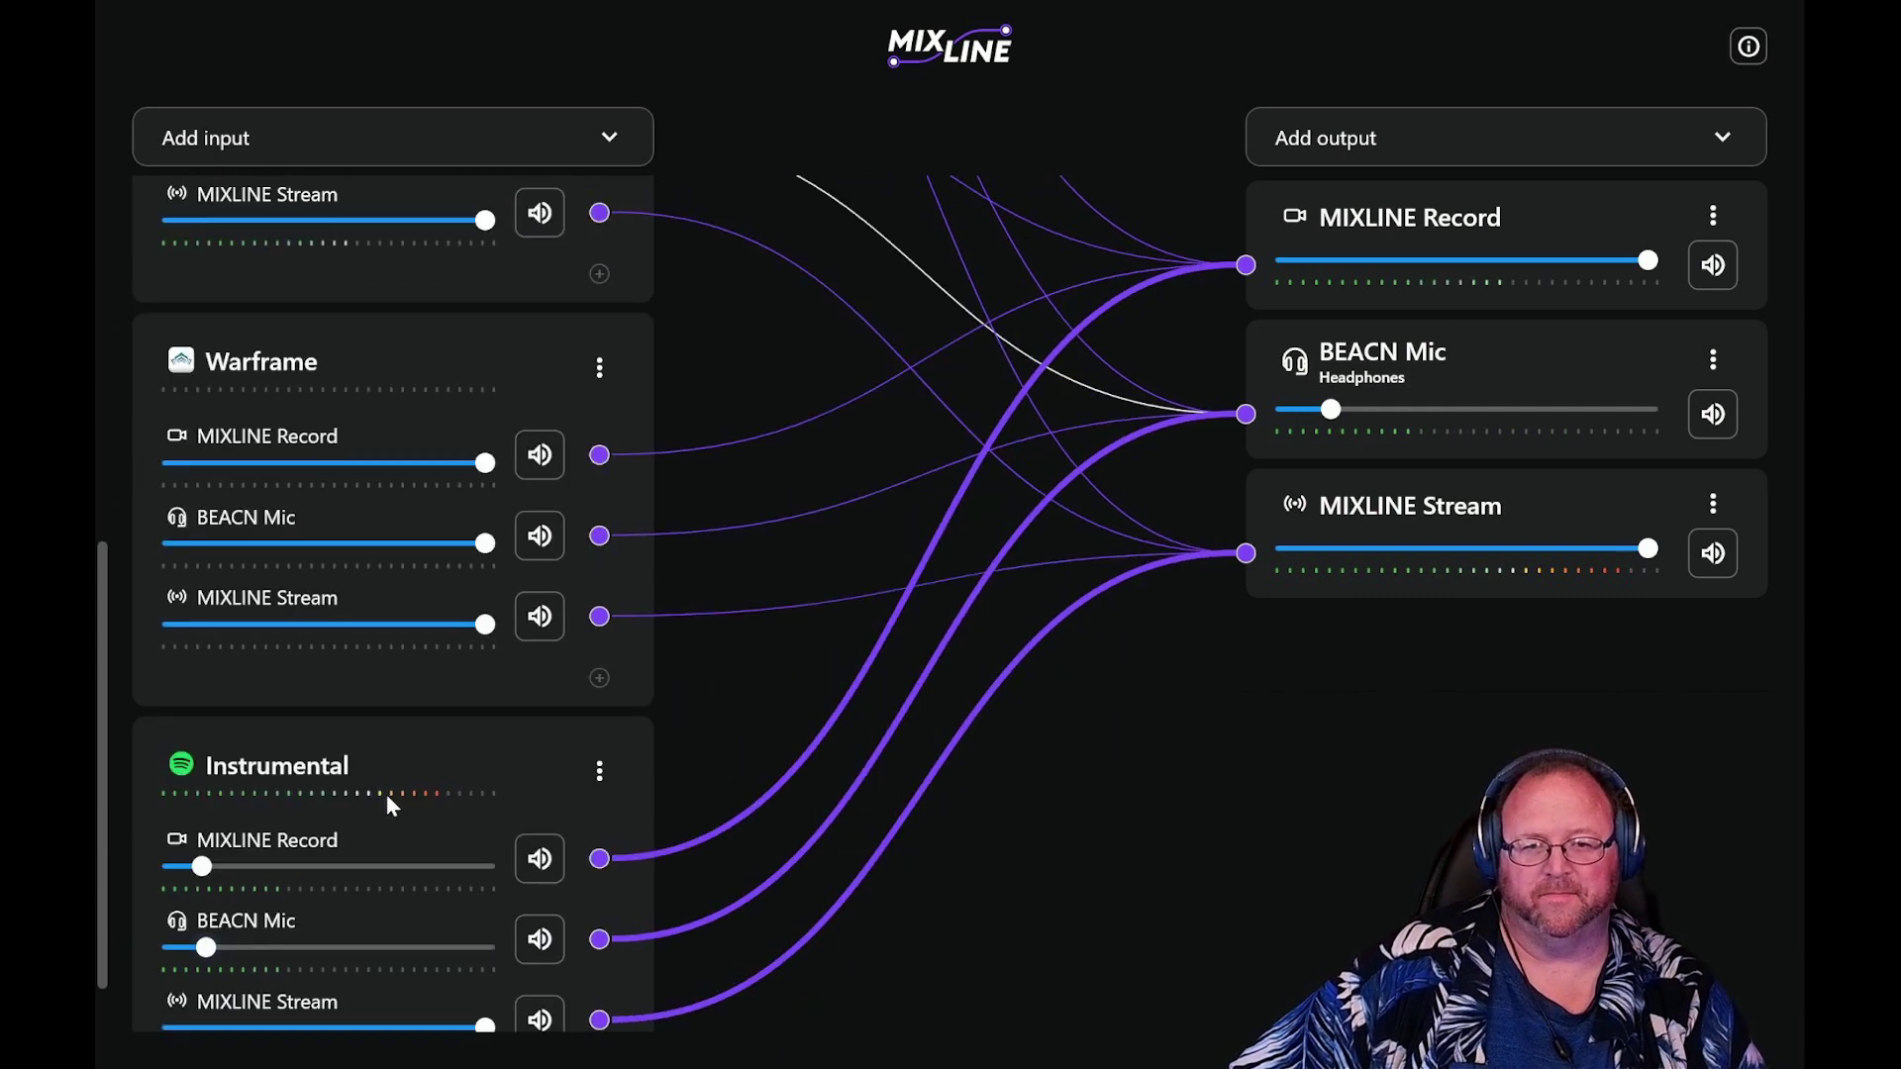
scroll(391, 794, "down", 1)
scroll(420, 794, "up", 3)
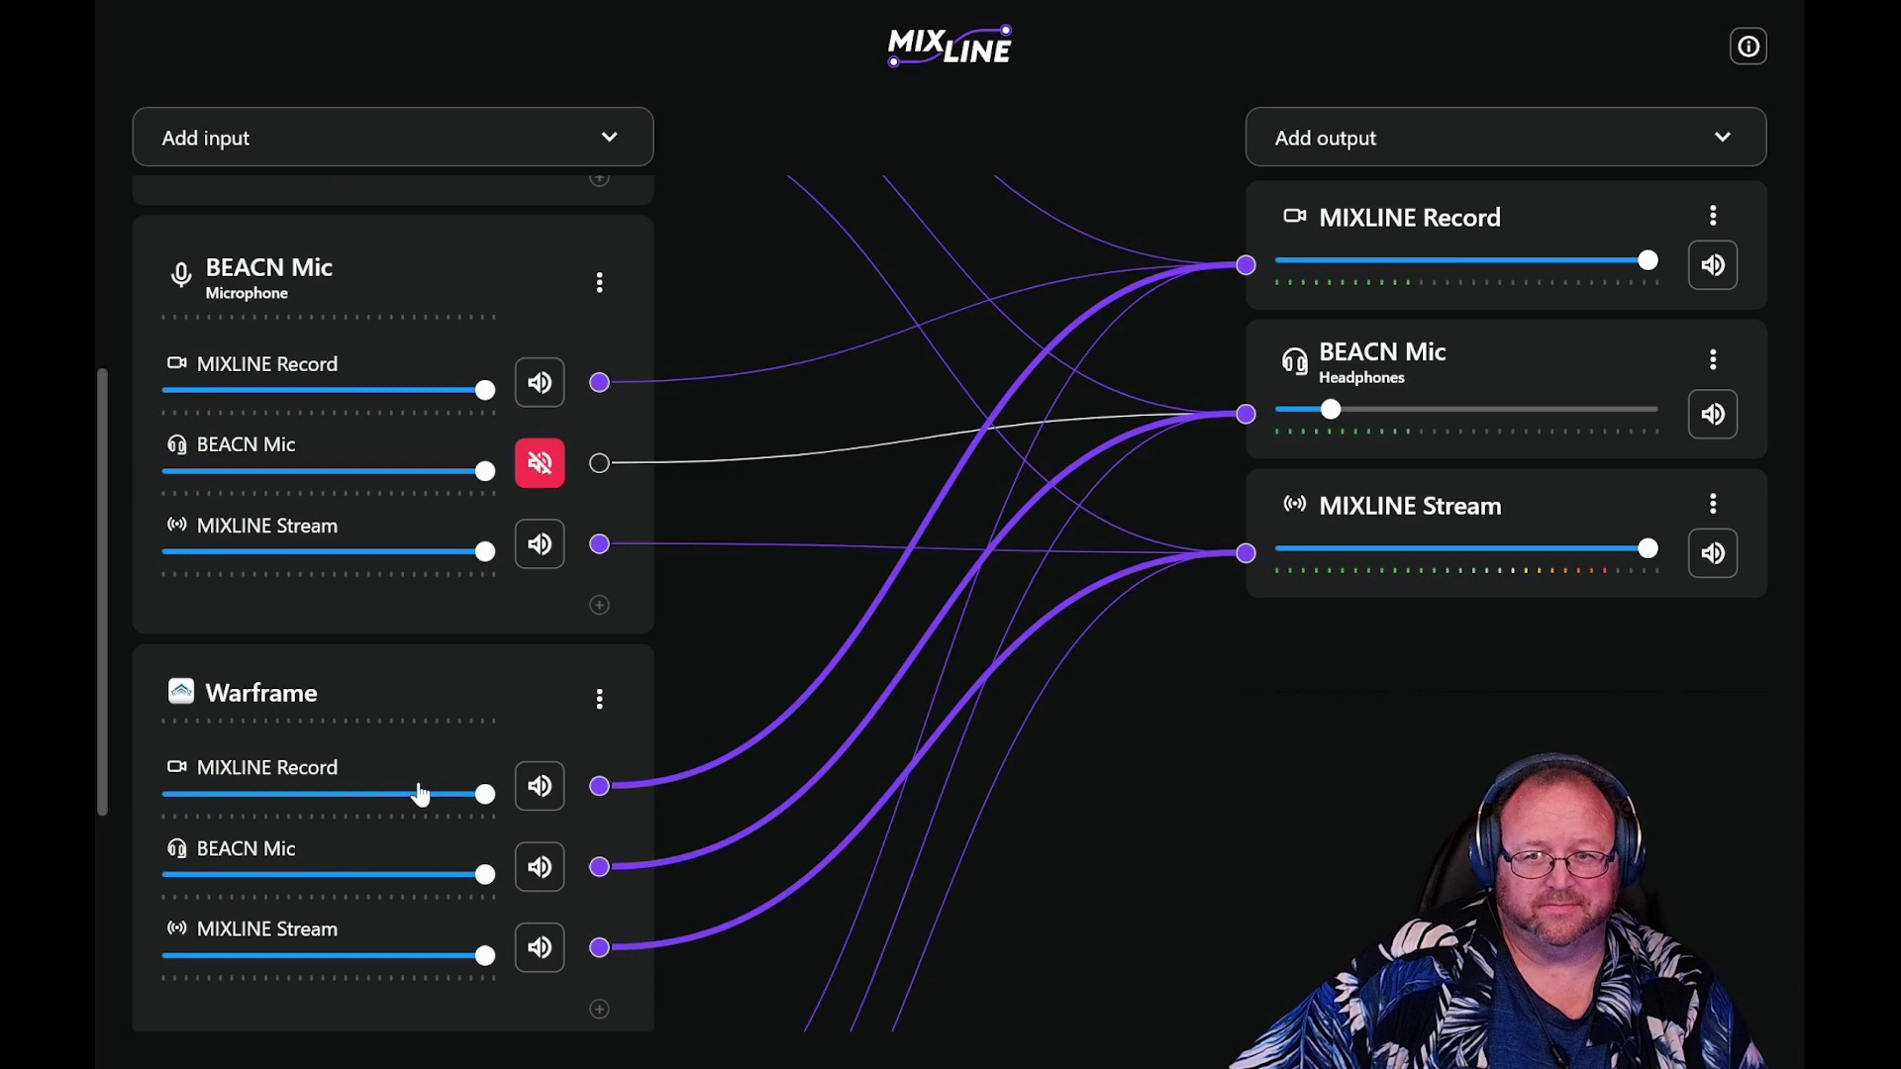
scroll(420, 794, "up", 3)
scroll(424, 759, "down", 3)
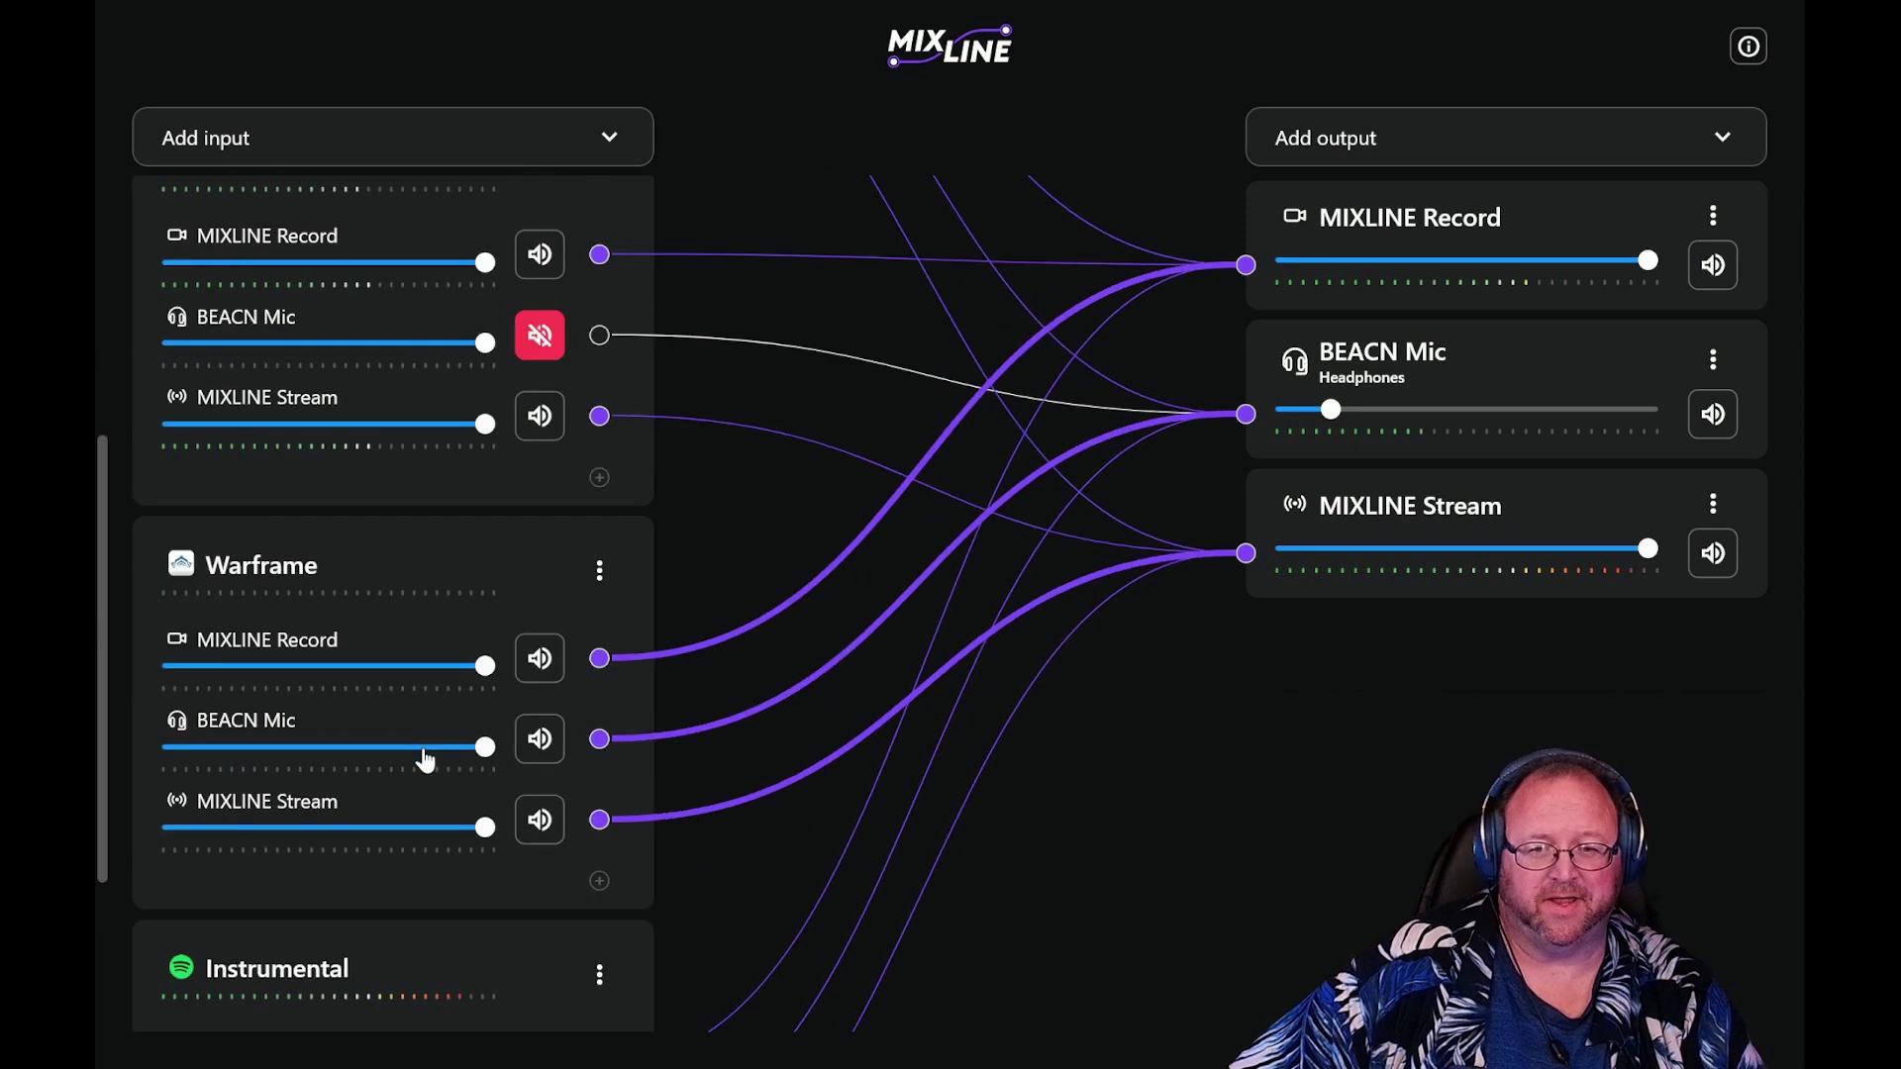
scroll(424, 758, "down", 2)
scroll(424, 759, "up", 1)
scroll(424, 759, "up", 3)
scroll(421, 758, "up", 1)
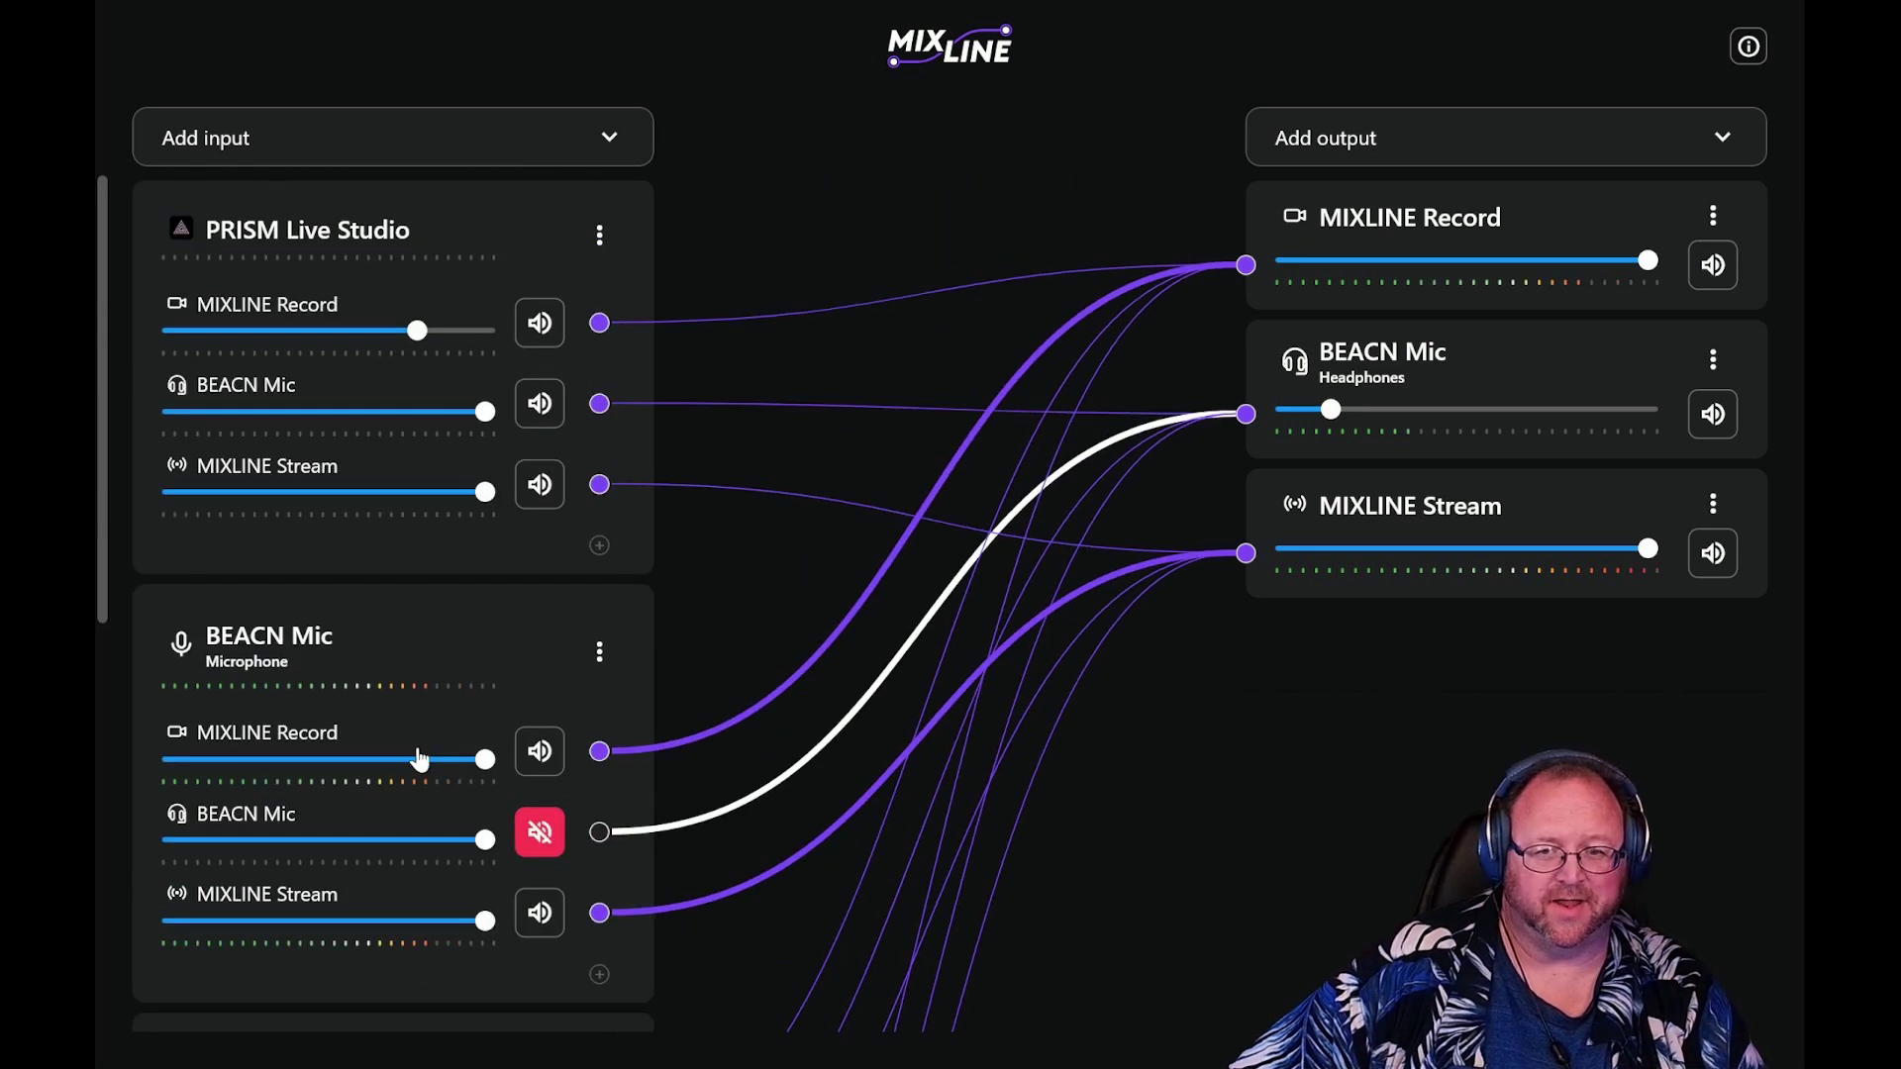
Move Warframe above the BEACN Mic and PRISM Live Studio inputs to the top
left_click(600, 661)
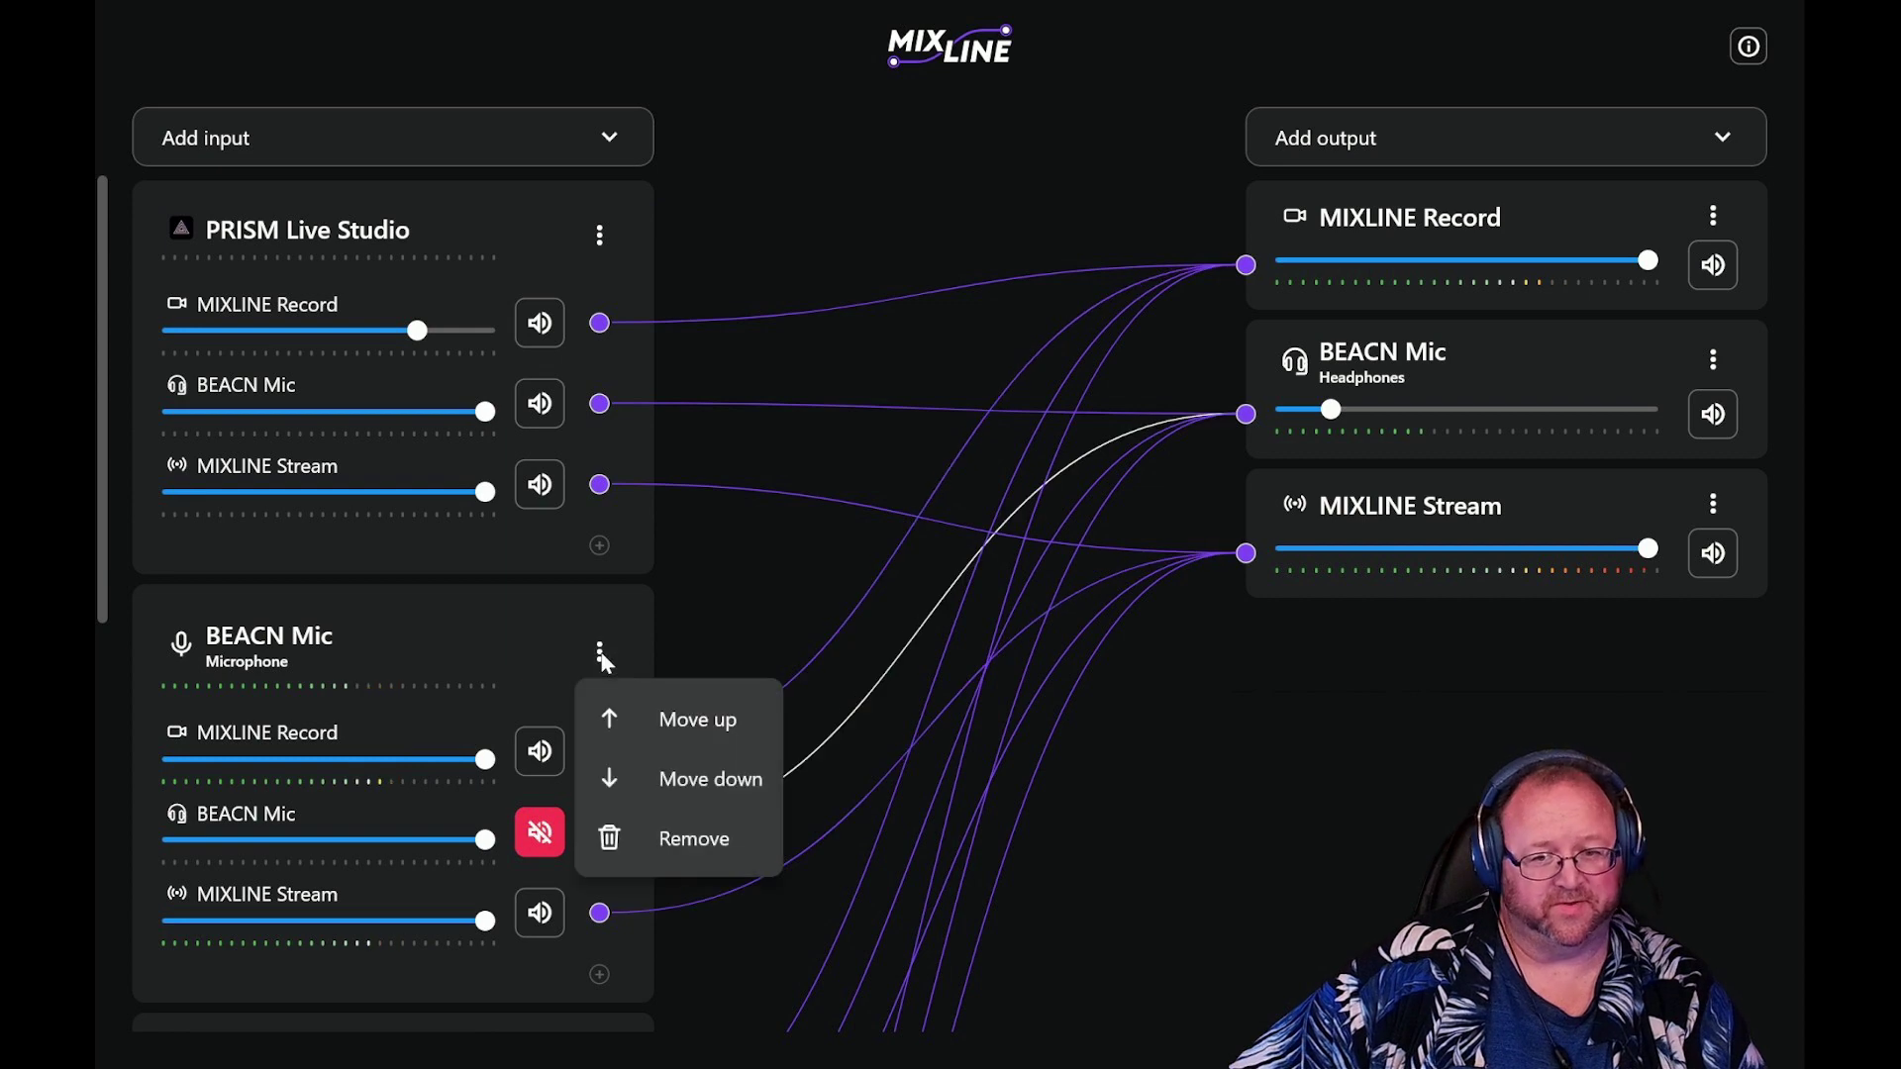
left_click(751, 537)
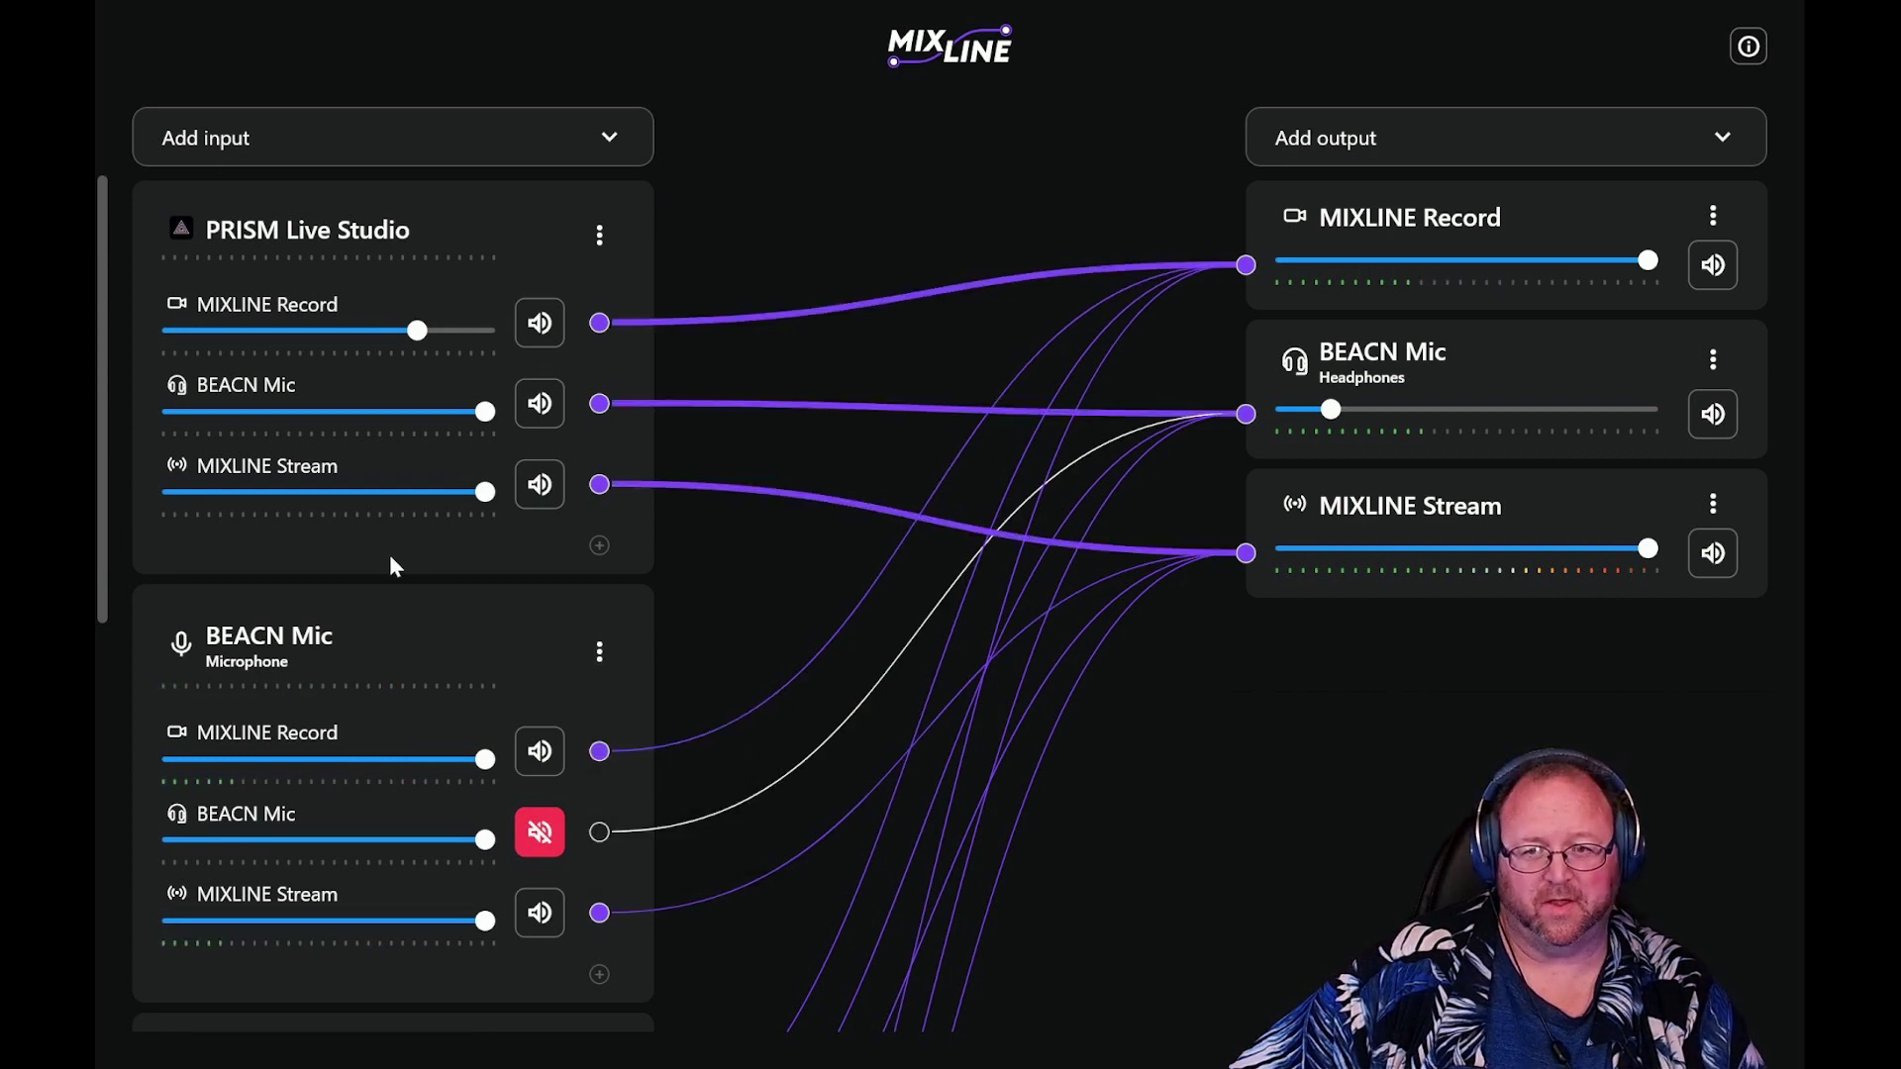
scroll(392, 565, "down", 3)
scroll(398, 595, "down", 3)
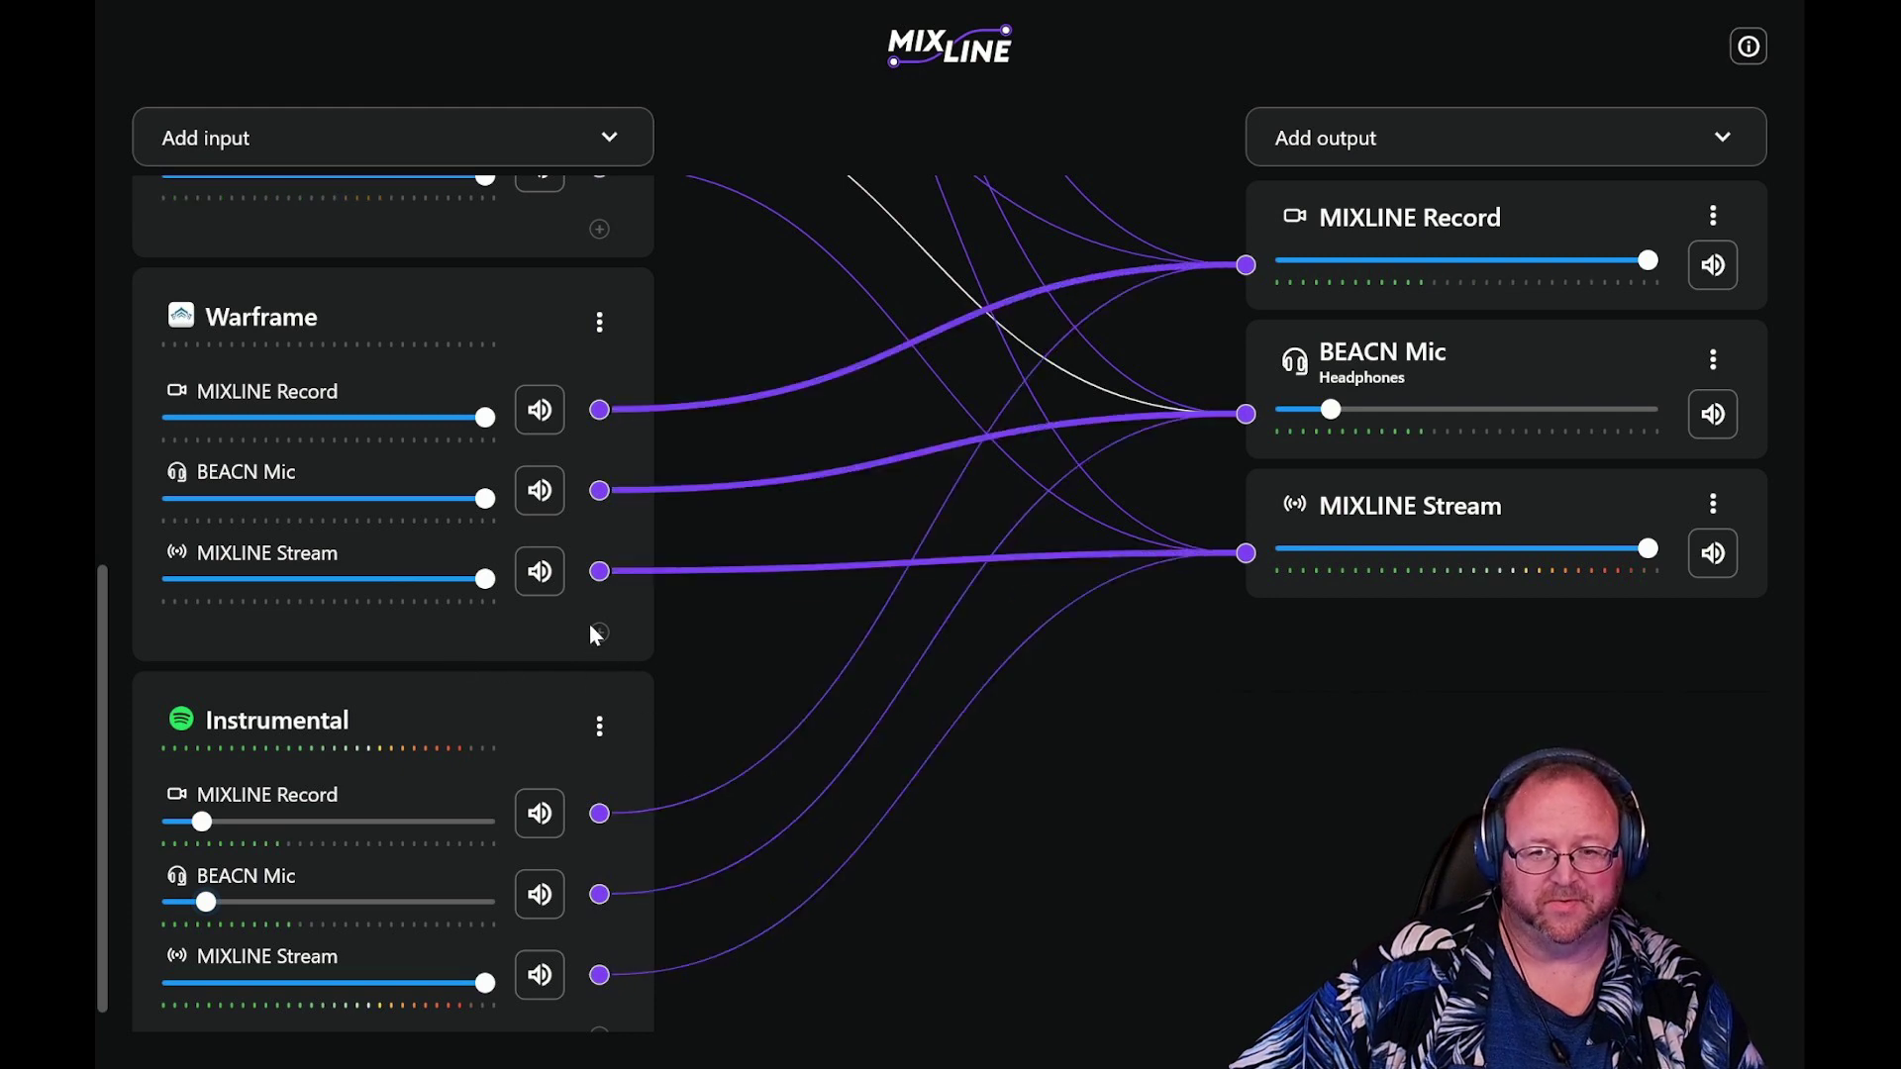
left_click(599, 321)
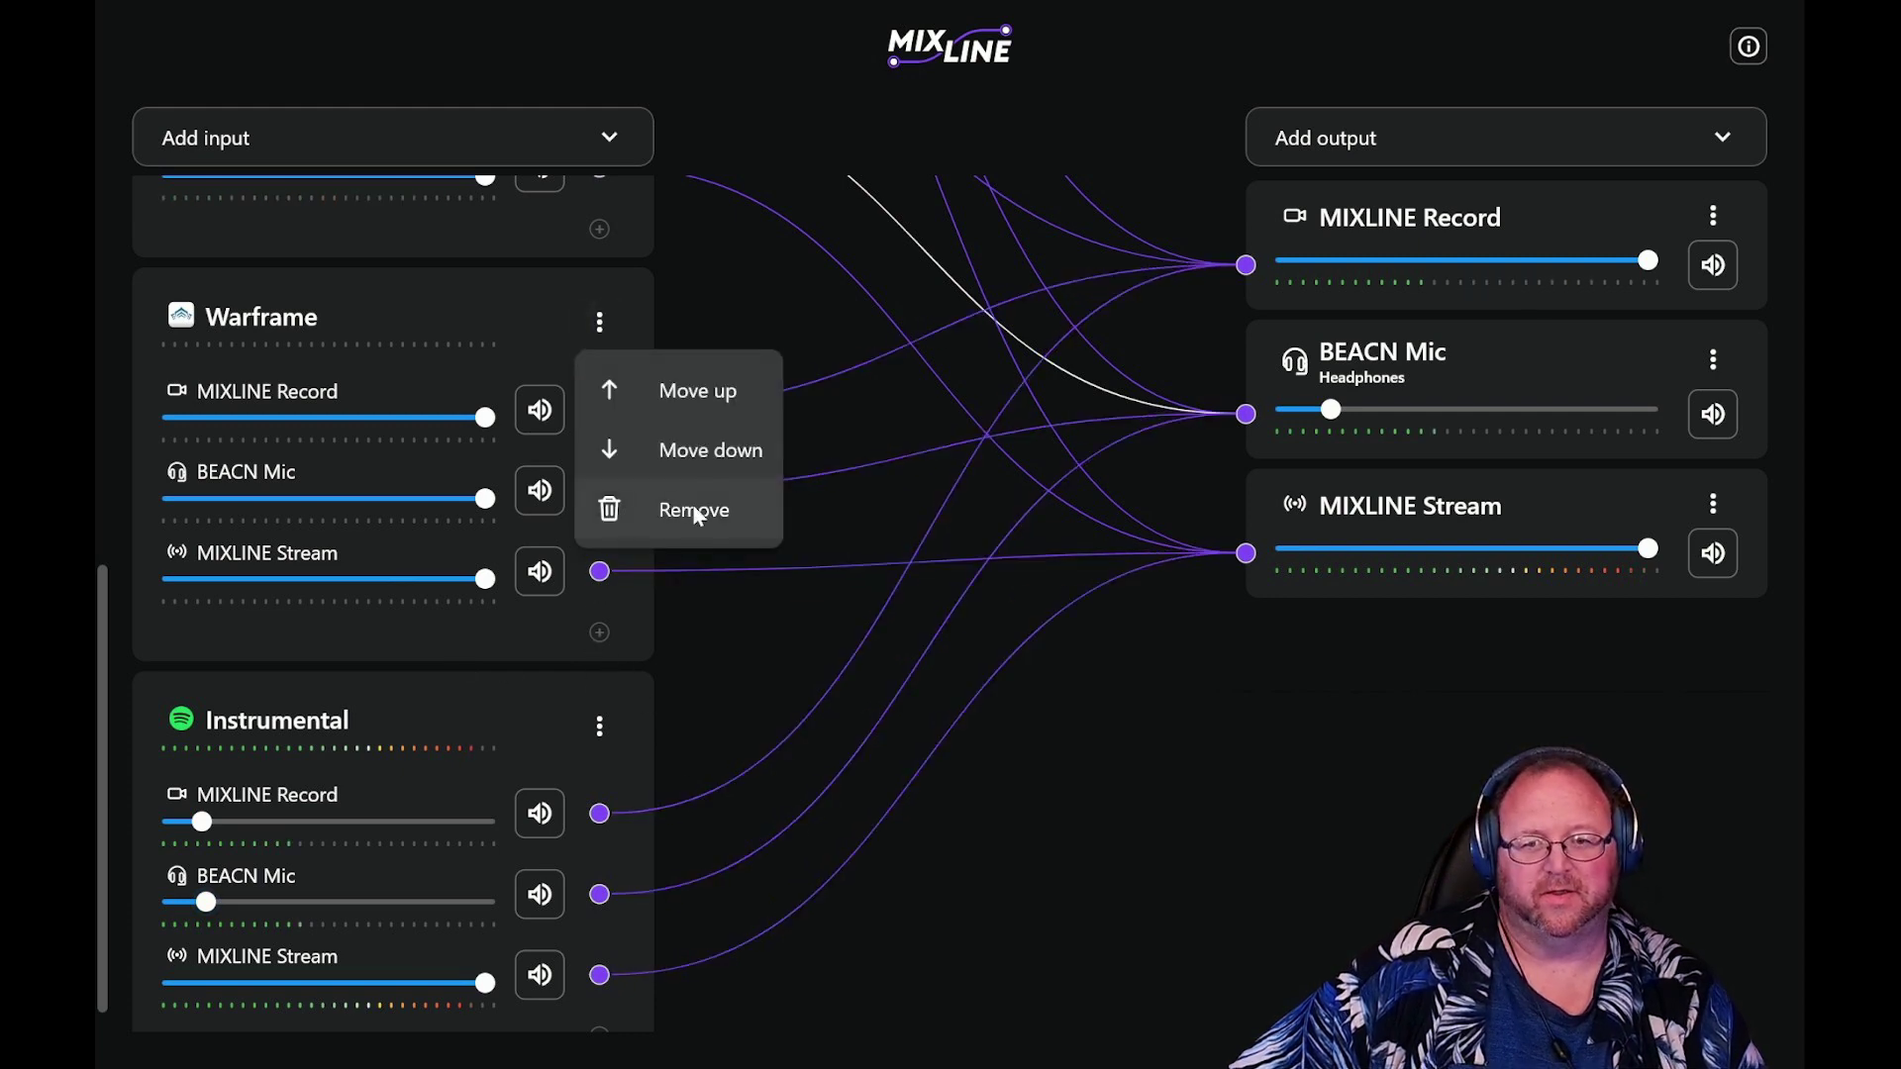
left_click(707, 392)
scroll(511, 372, "up", 3)
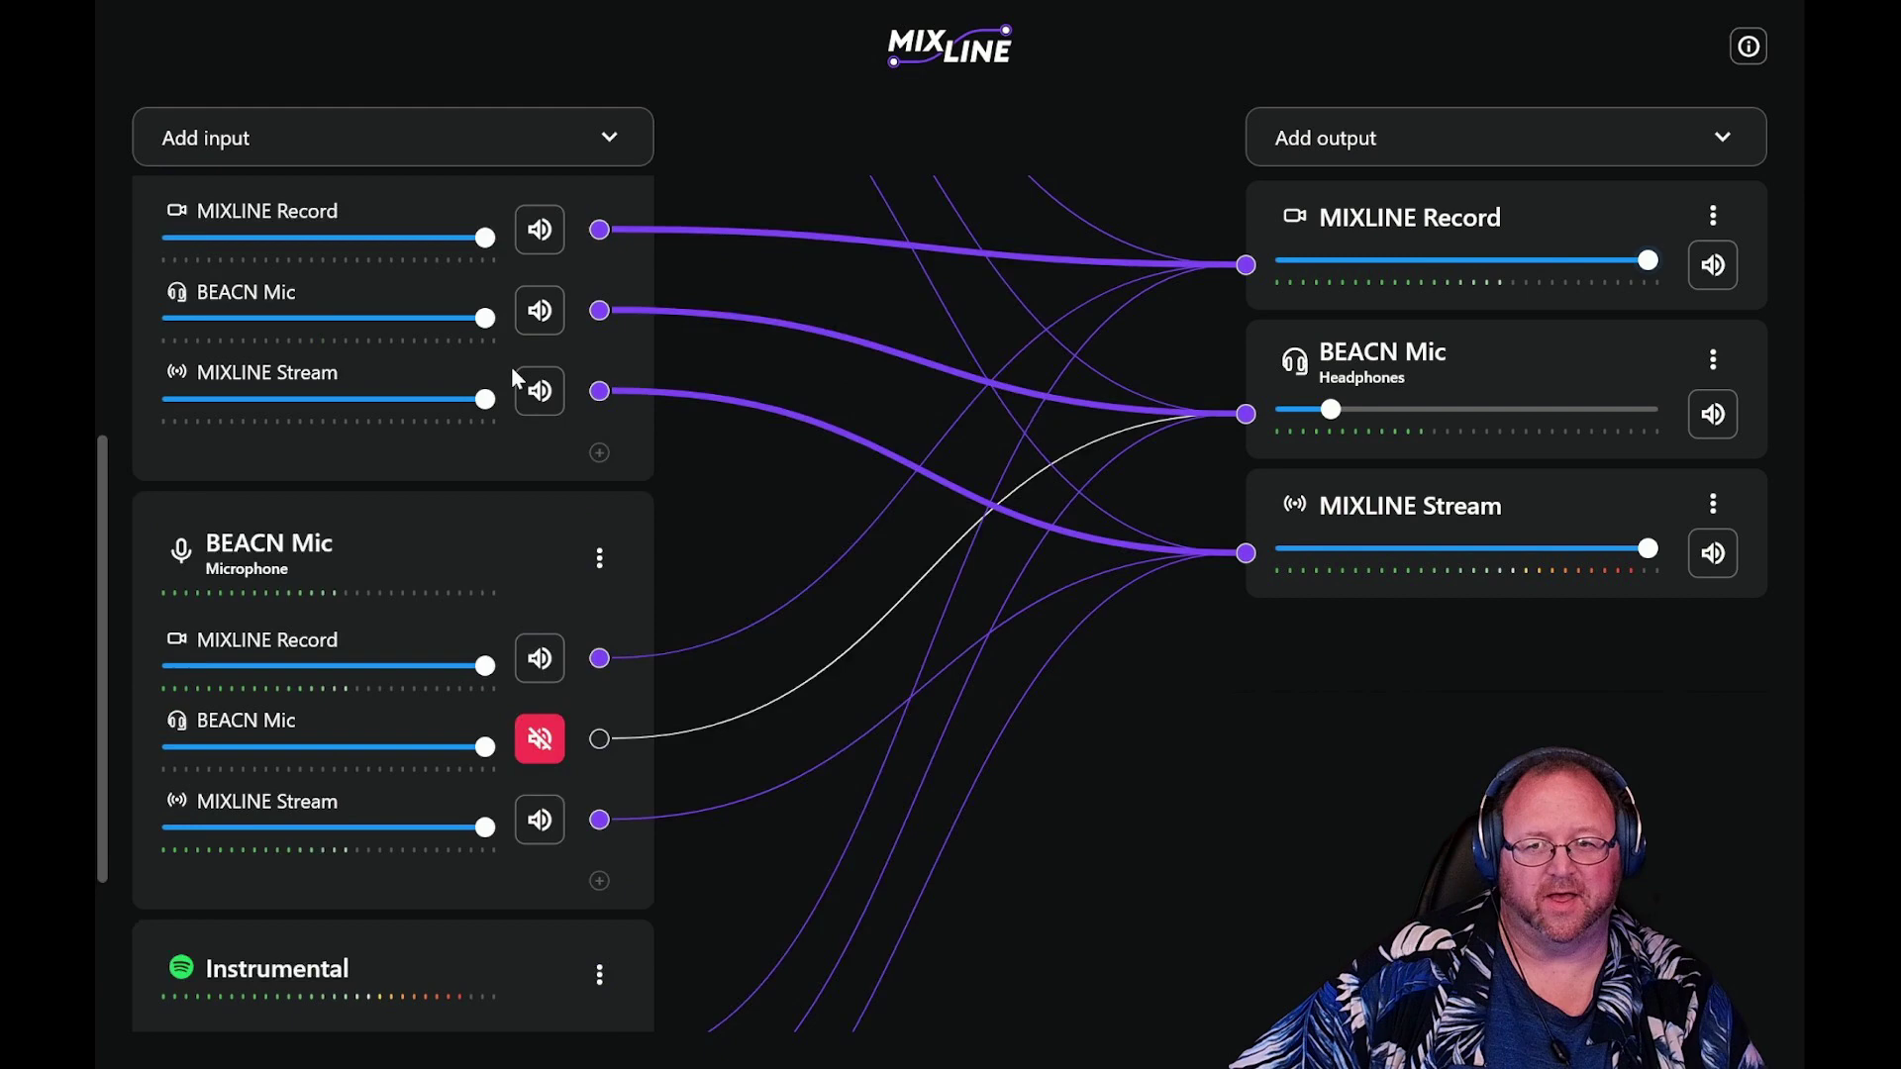
scroll(498, 389, "up", 2)
scroll(539, 341, "up", 2)
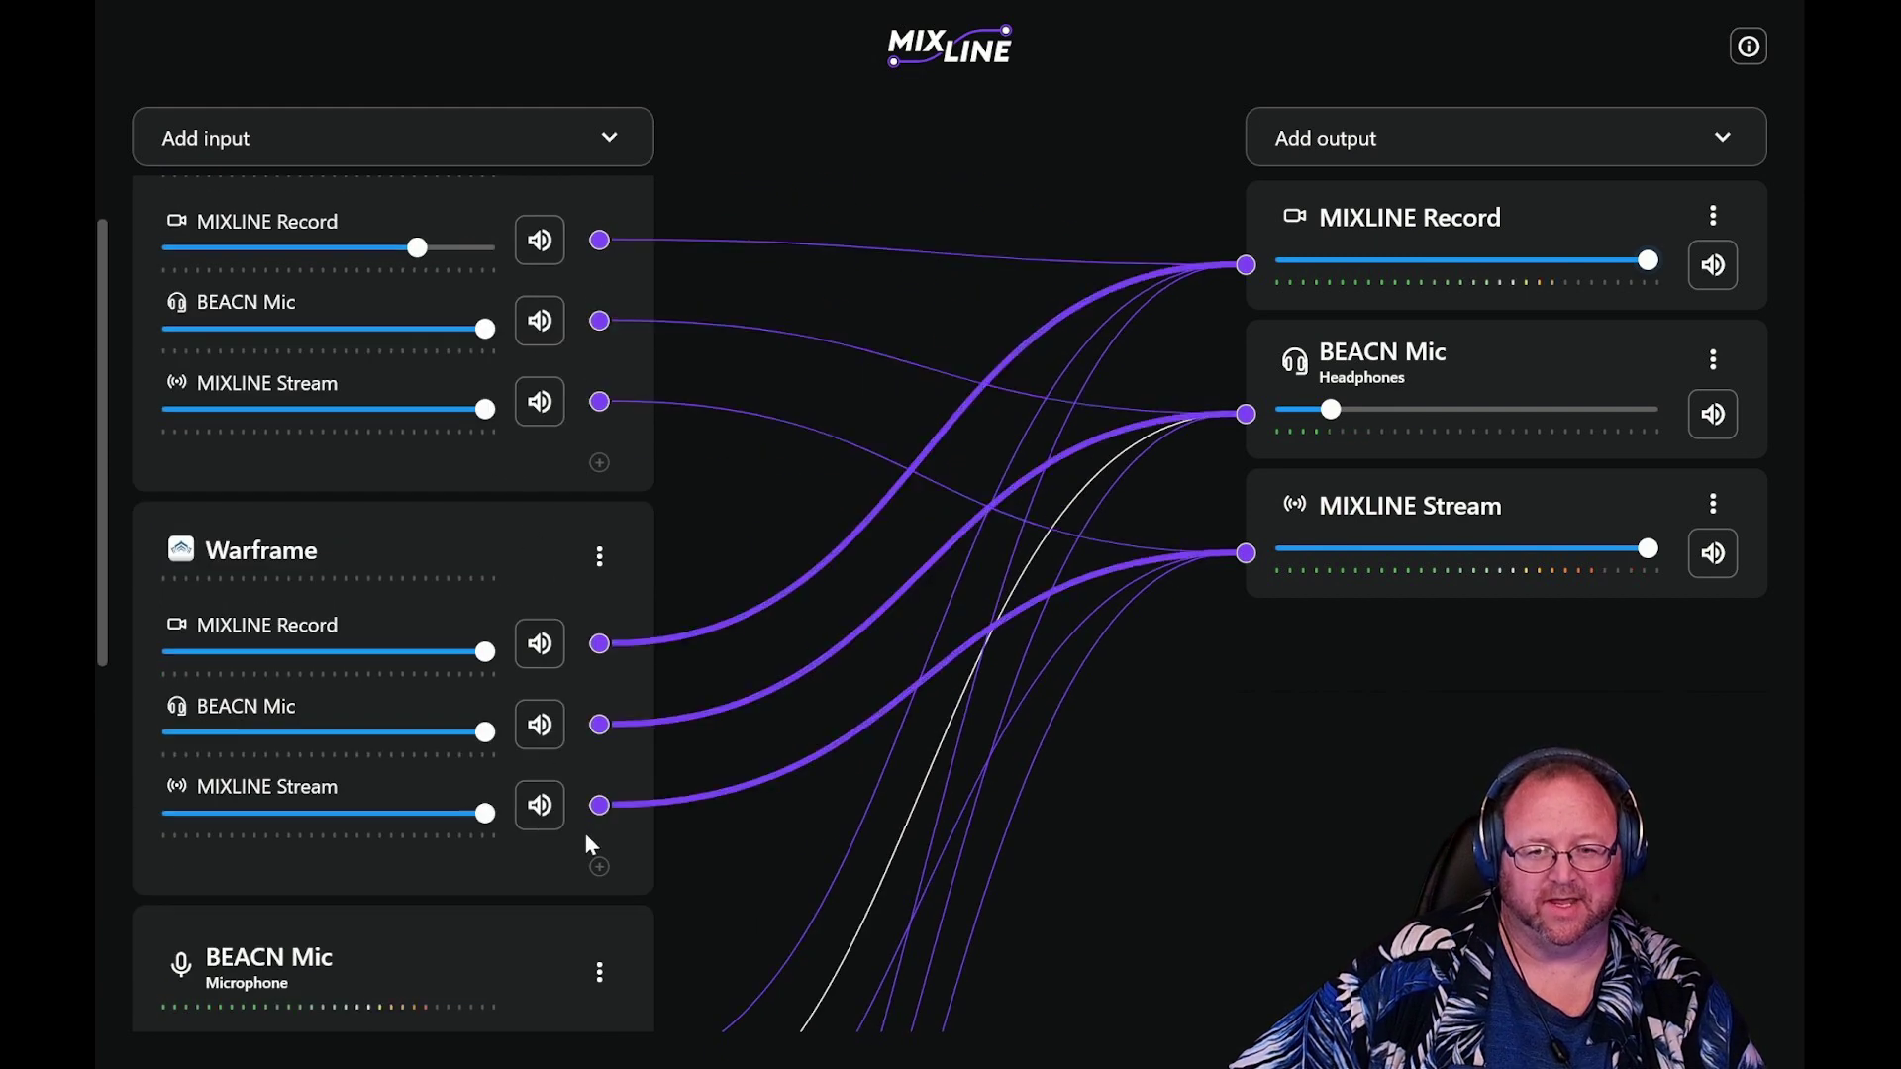
left_click(598, 549)
left_click(671, 621)
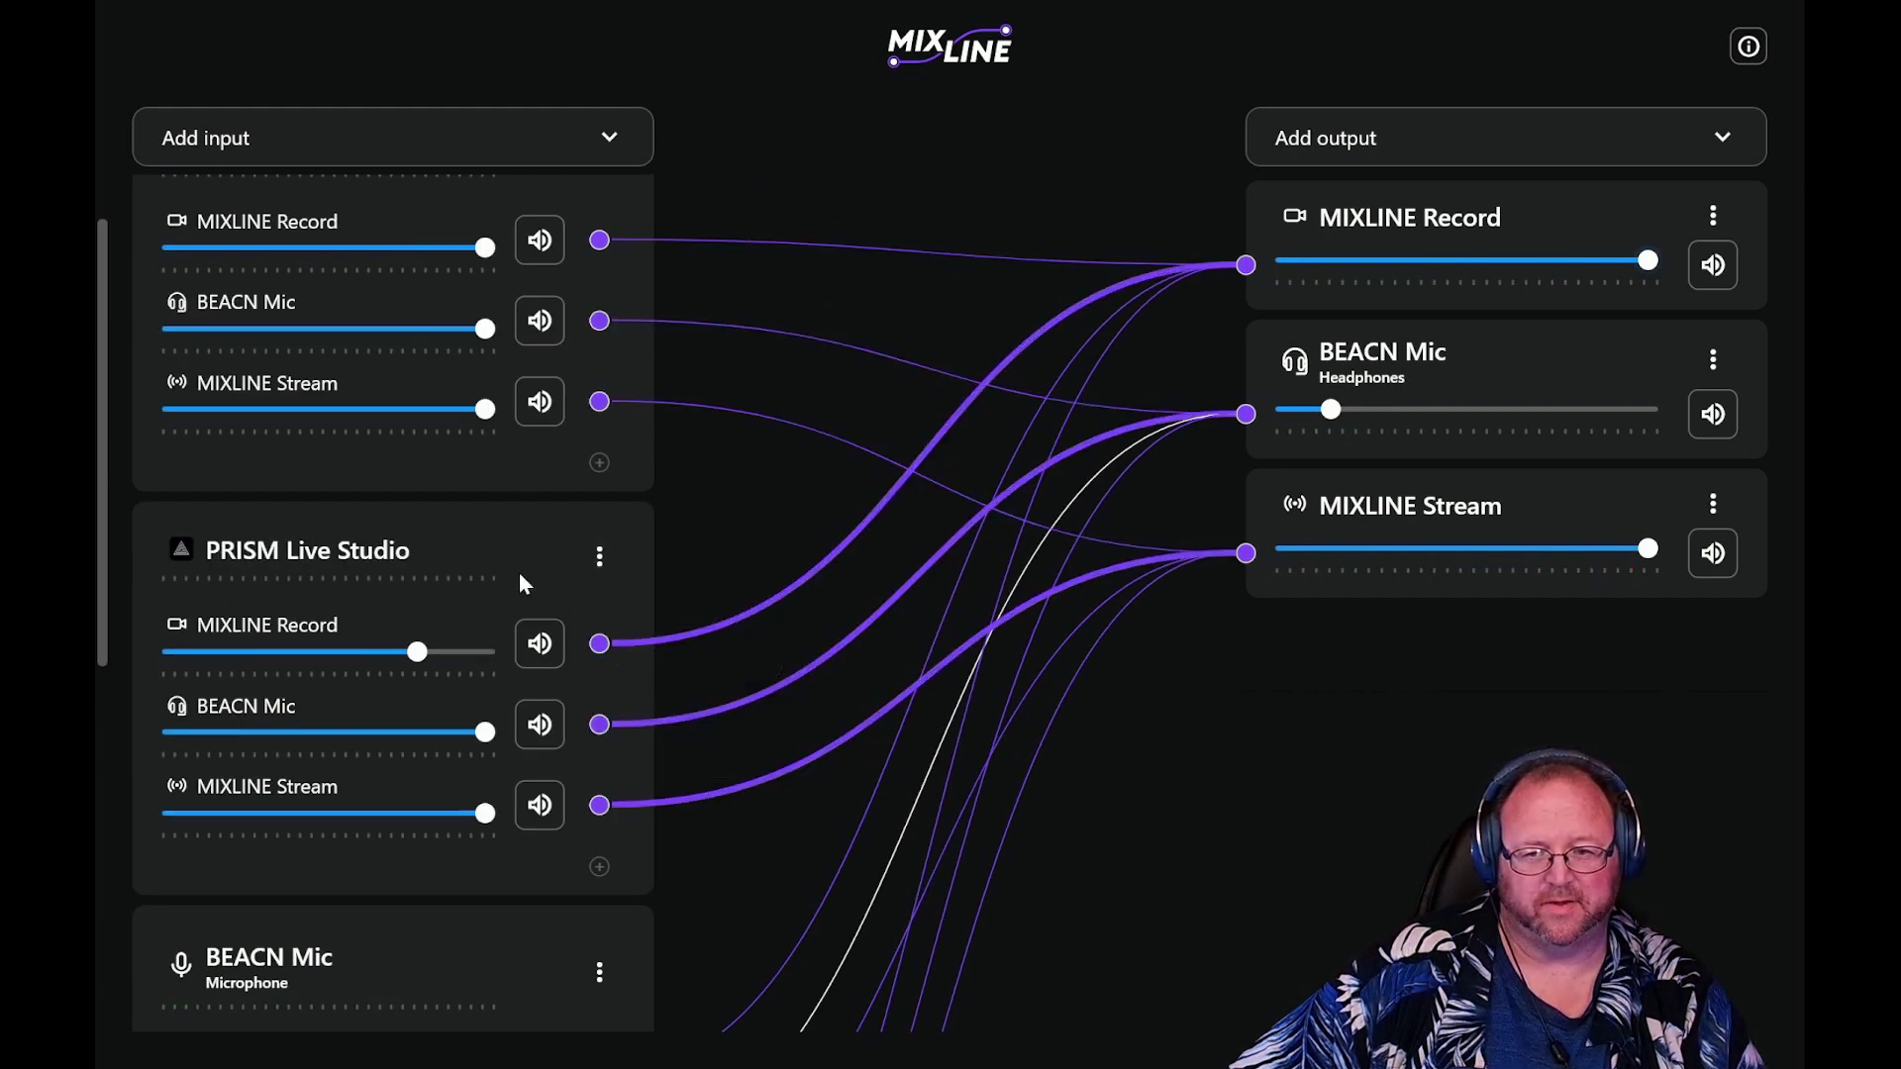
scroll(438, 550, "up", 1)
scroll(442, 645, "down", 4)
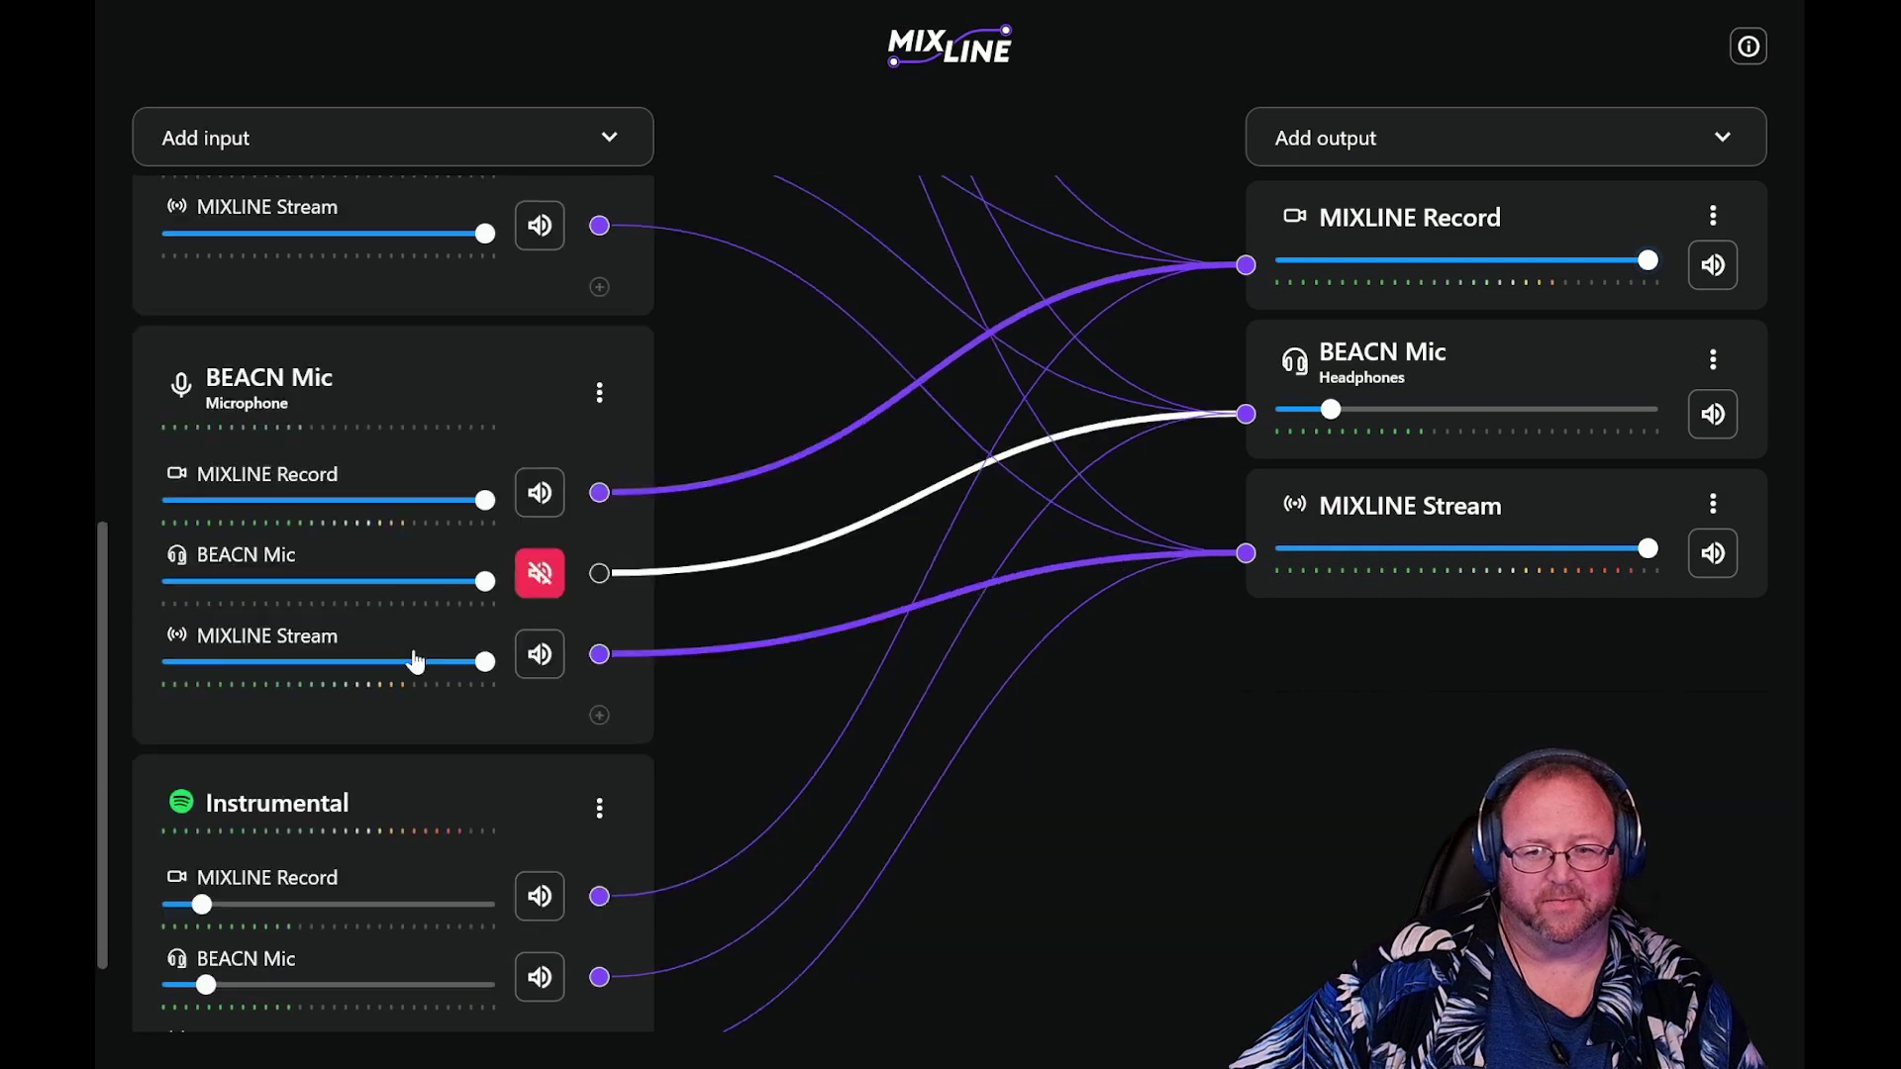
scroll(423, 736, "down", 1)
Move Instrumental above the BEACN Mic and PRISM Live Studio inputs, just below Warframe
left_click(599, 689)
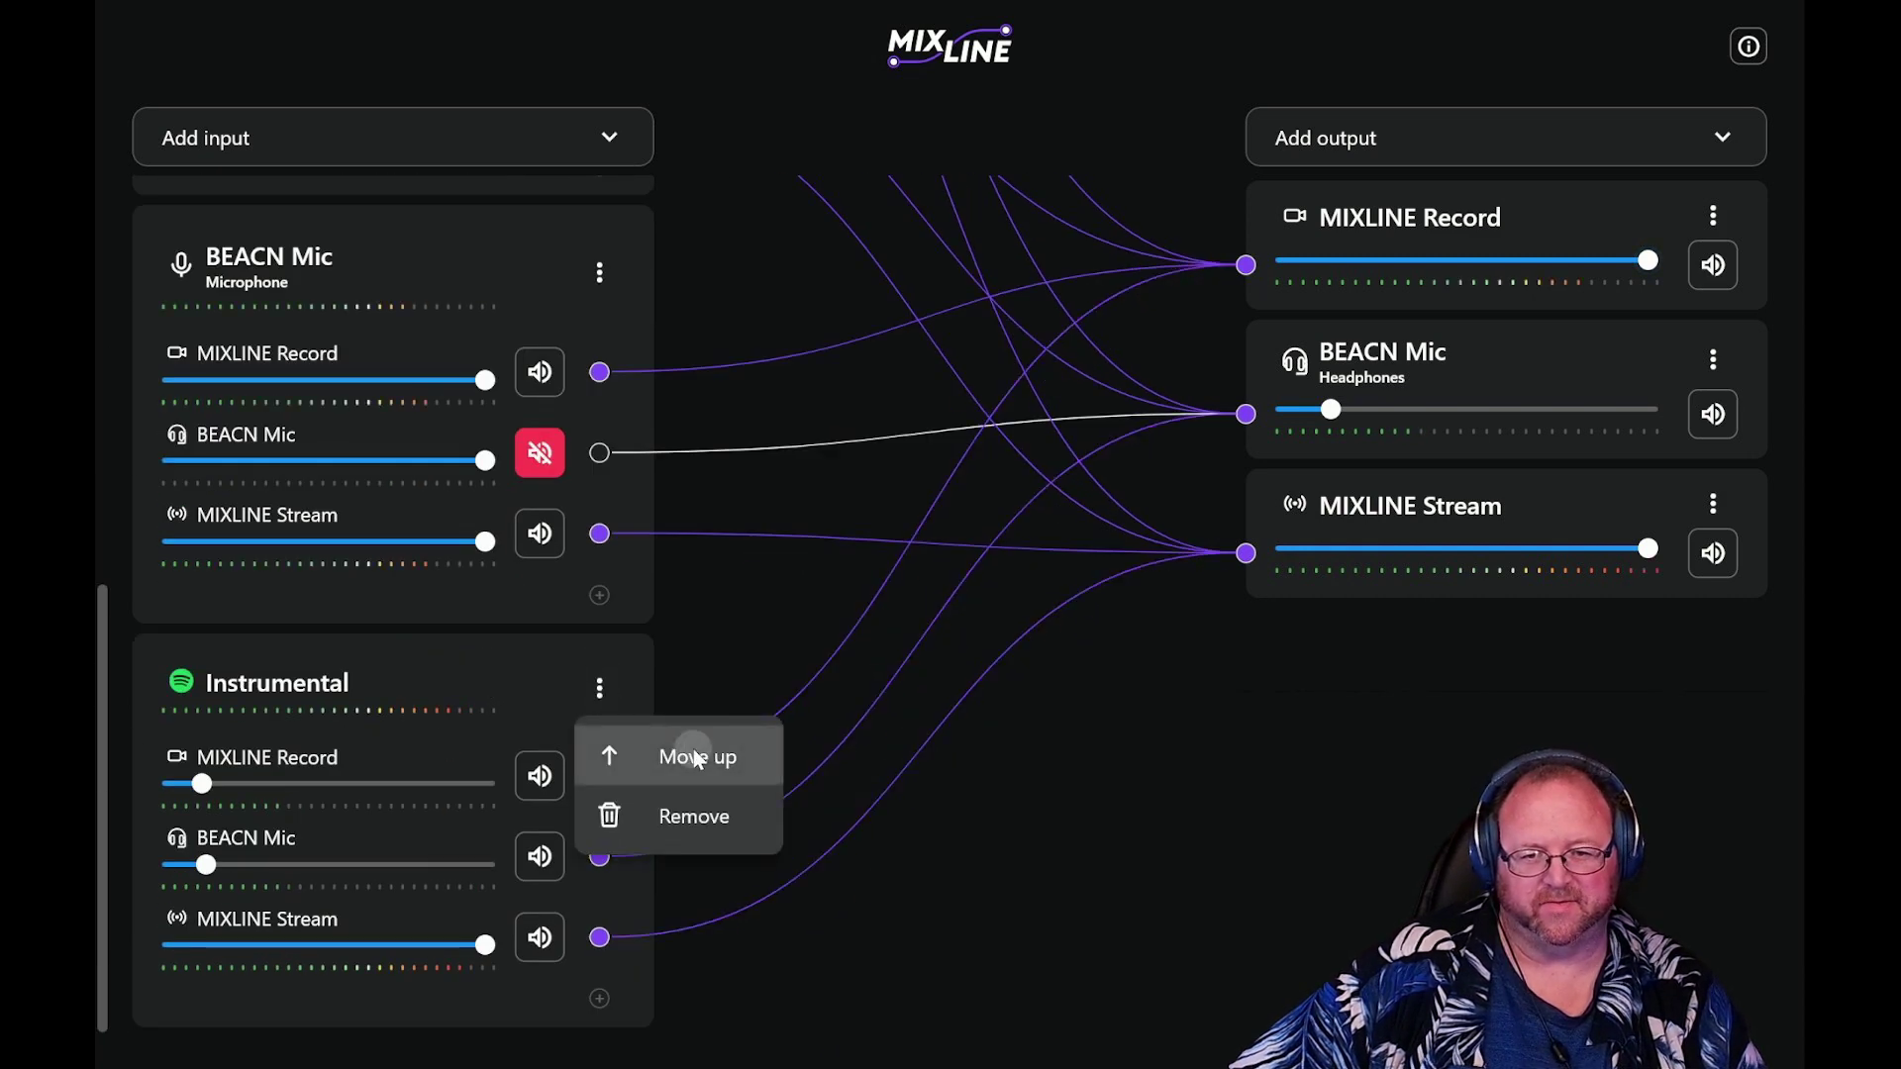
left_click(696, 760)
left_click(598, 259)
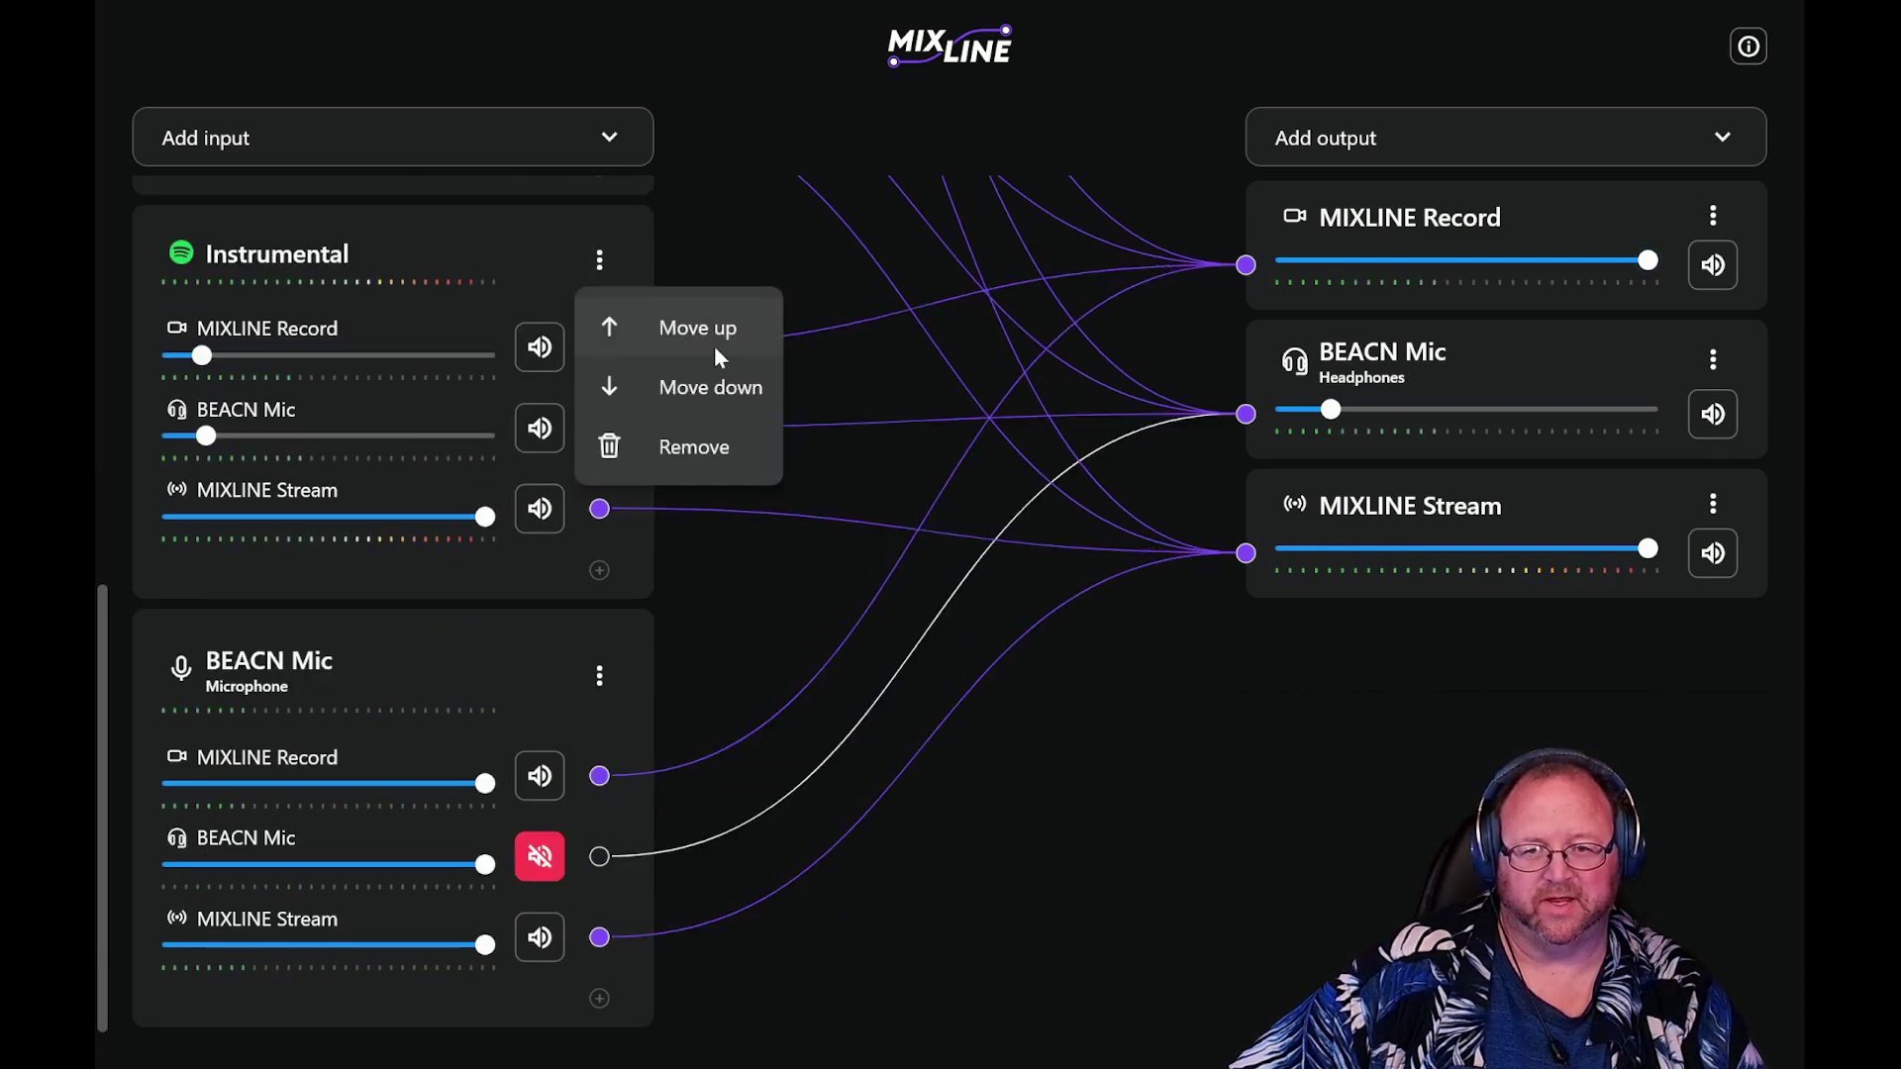
left_click(715, 346)
scroll(411, 549, "up", 3)
scroll(410, 556, "up", 2)
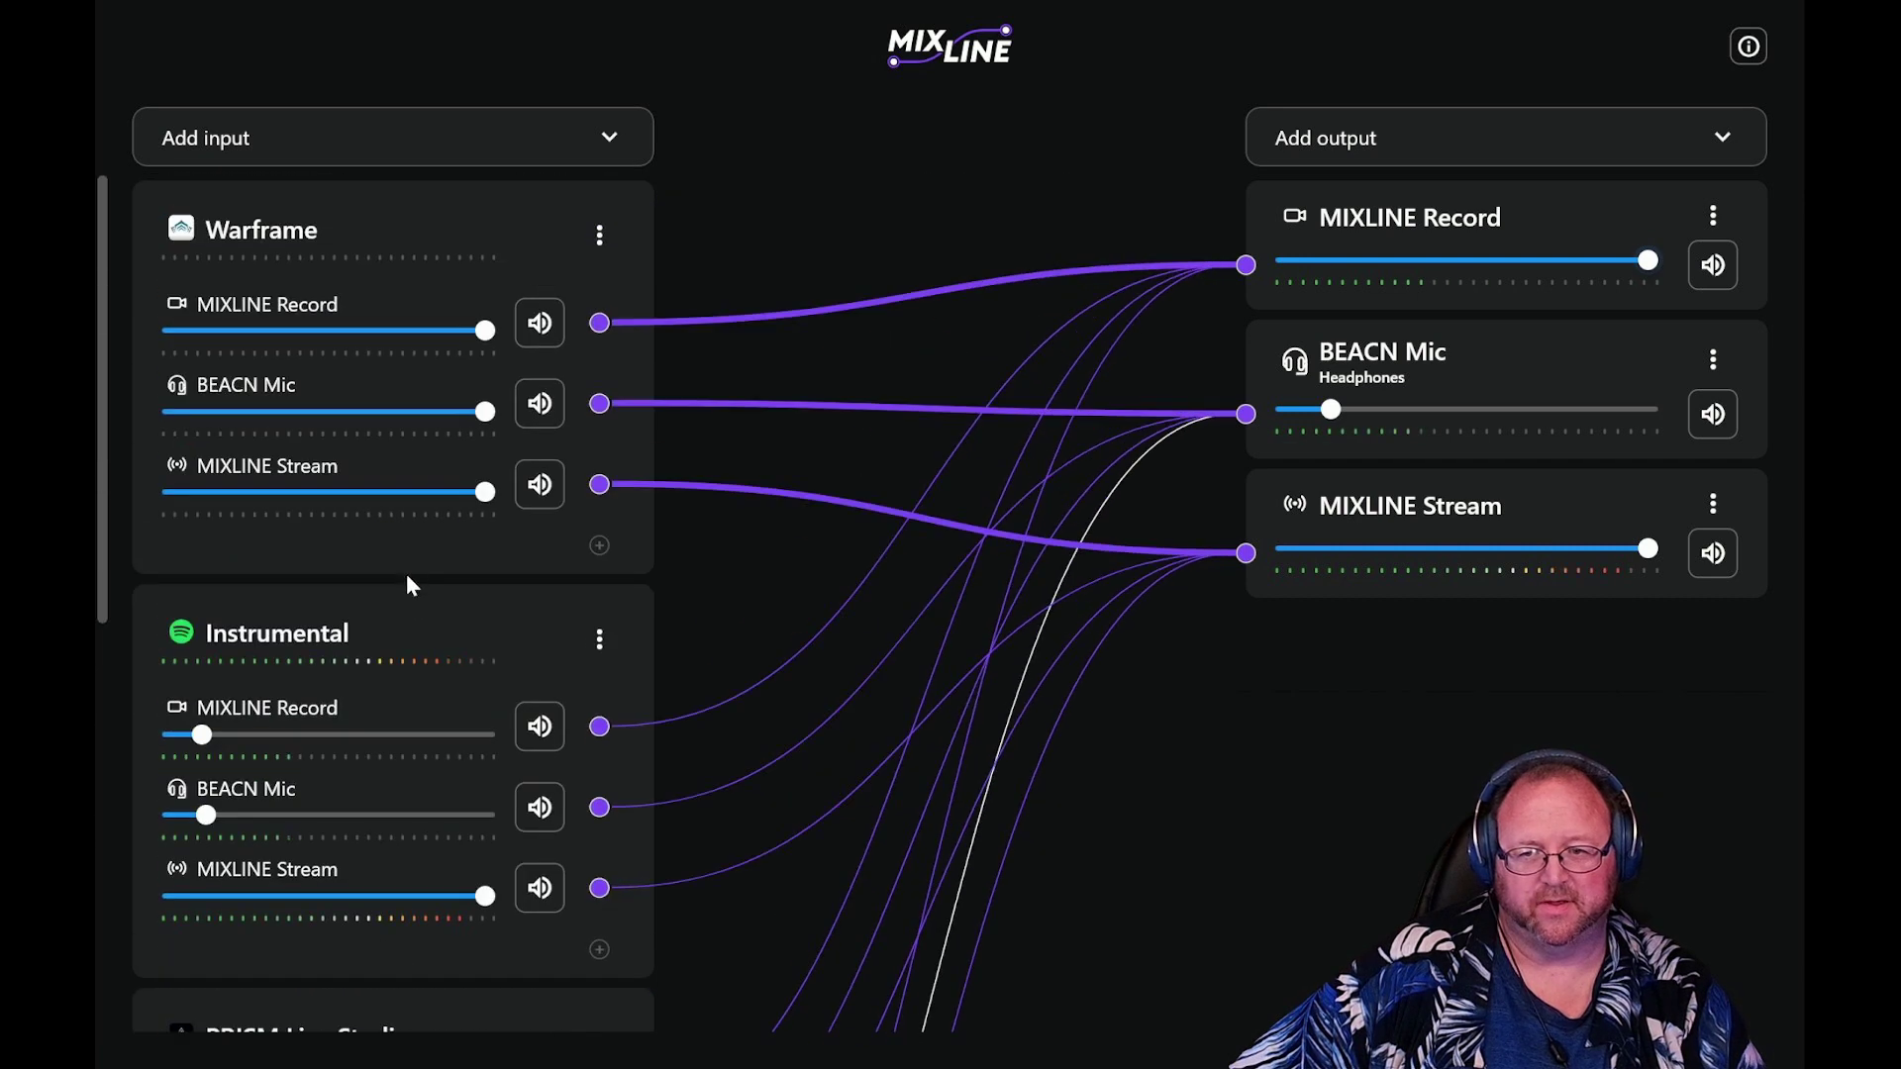